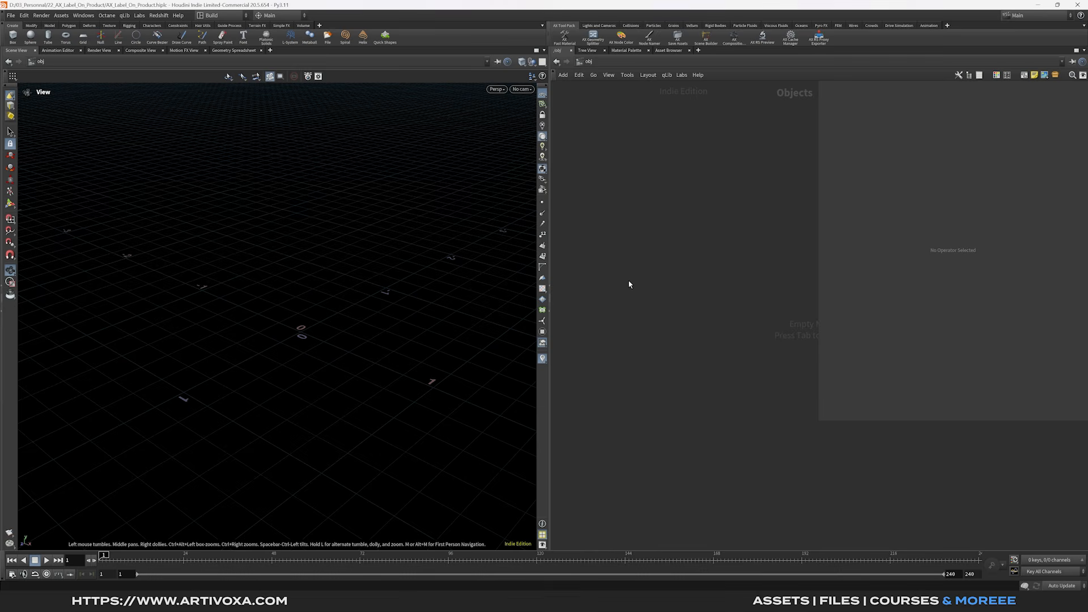
- Create a Geometry object node and dive inside it
{"action": "key", "text": "Tab"}
{"action": "type", "text": "geo"}
{"action": "key", "text": "Return"}
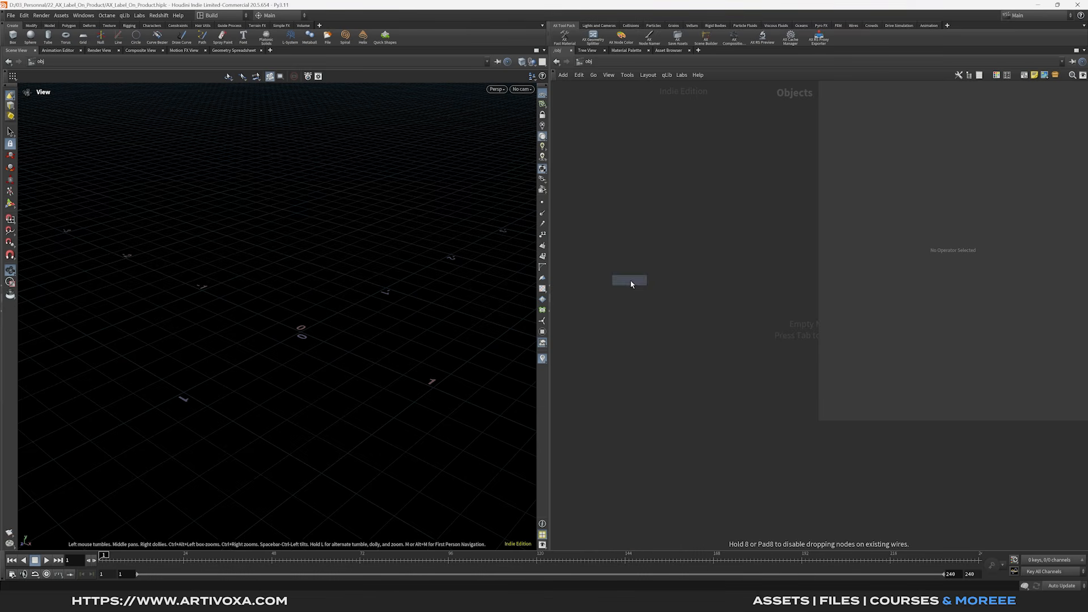
{"action": "left_click", "coordinate": [630, 280]}
{"action": "double_click", "coordinate": [658, 292]}
- Add a File node inside the geometry object and widen the parameter pane
{"action": "key", "text": "Tab"}
{"action": "type", "text": "file"}
{"action": "key", "text": "Return"}
{"action": "left_click", "coordinate": [666, 278]}
{"action": "left_click_drag", "start_coordinate": [716, 253], "coordinate": [645, 311]}
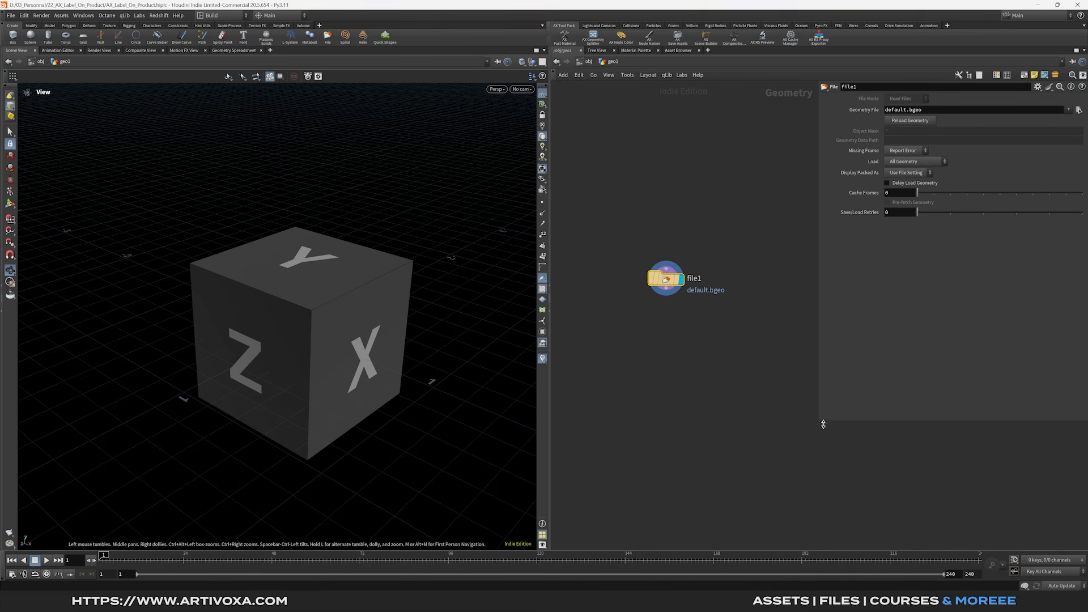
{"action": "left_click_drag", "start_coordinate": [821, 423], "coordinate": [794, 430]}
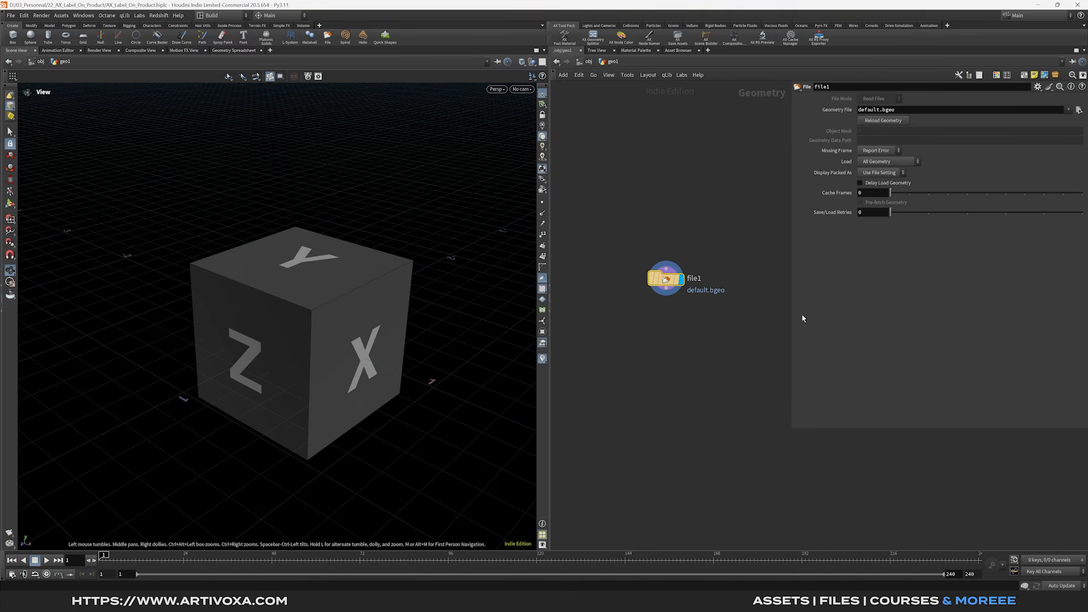
- Load the geometry file FENTY_LOW.fbx from the SHIP/geo folder into the File node
{"action": "left_click", "coordinate": [1078, 110]}
{"action": "left_click_drag", "start_coordinate": [895, 12], "coordinate": [853, 94]}
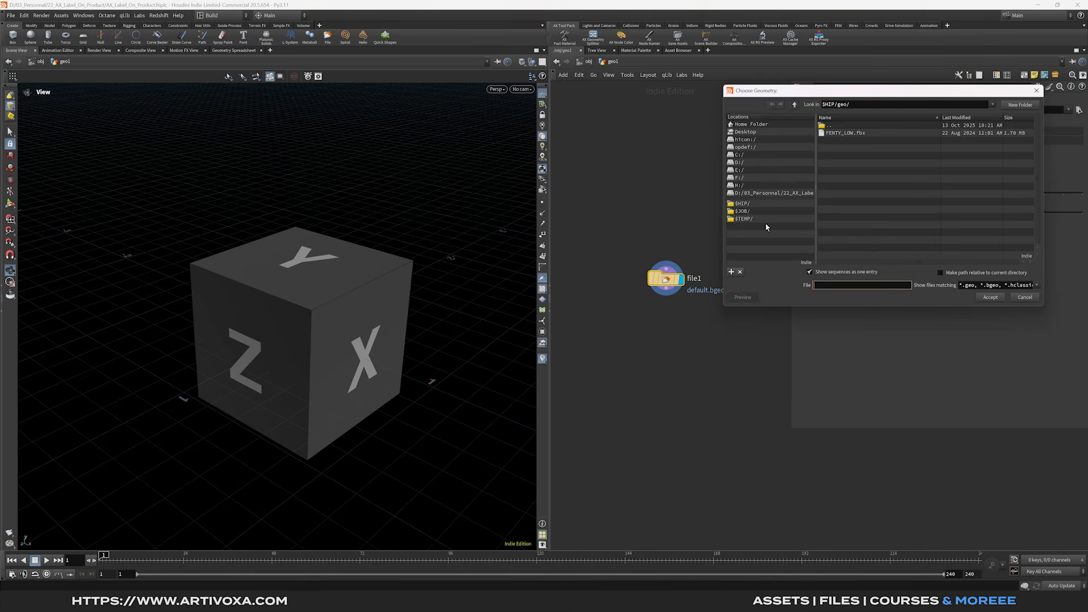
{"action": "left_click", "coordinate": [839, 132]}
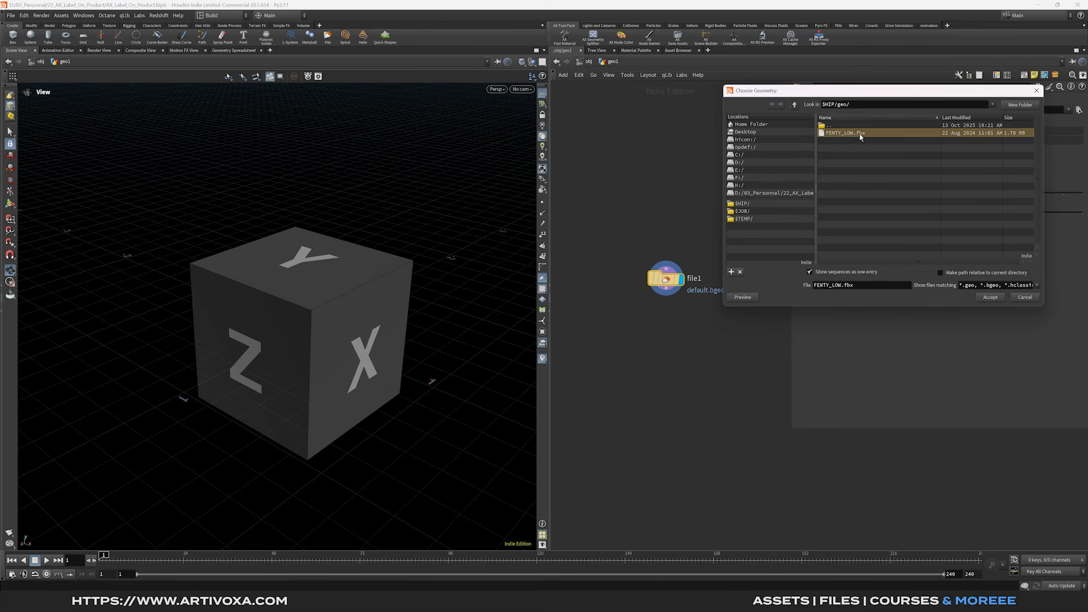
{"action": "left_click", "coordinate": [990, 297]}
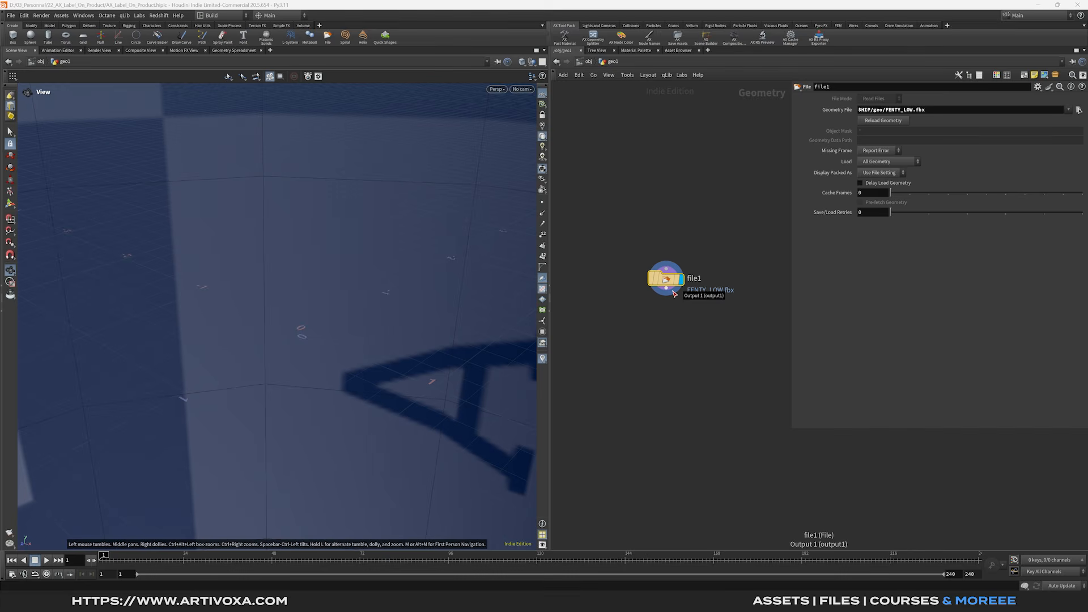
- Append a Match Size node to the File node and enable Scale to Fit
{"action": "right_click", "coordinate": [670, 290]}
{"action": "type", "text": "ms"}
{"action": "key", "text": "Return"}
{"action": "key", "text": "Return"}
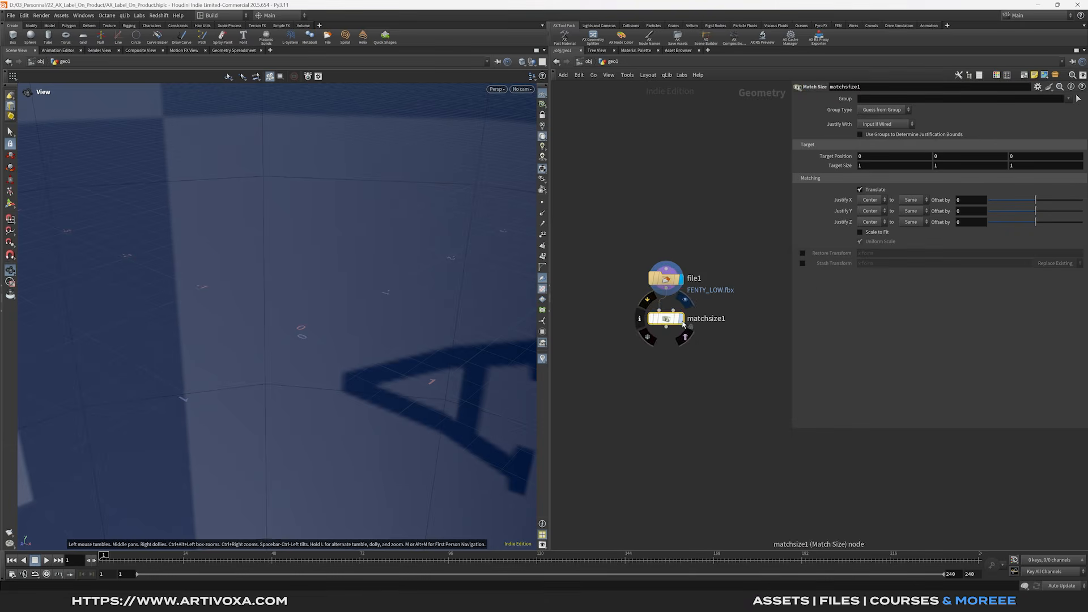
{"action": "left_click", "coordinate": [681, 319]}
{"action": "left_click", "coordinate": [860, 233]}
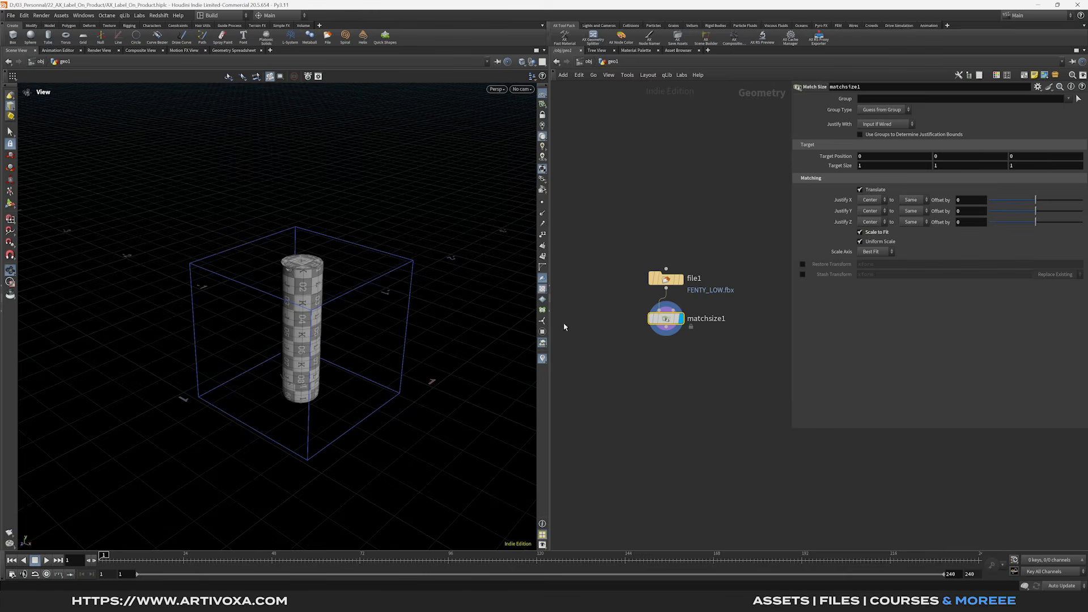
{"action": "left_click_drag", "start_coordinate": [290, 304], "coordinate": [306, 311]}
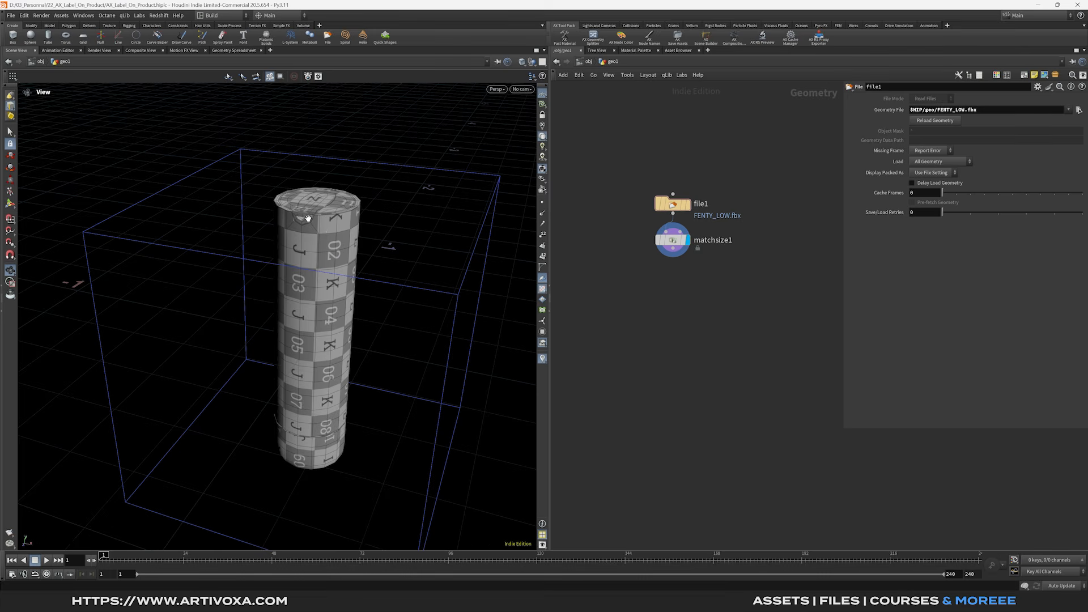
- Append an Attribute Delete node that removes the uv vertex attribute
{"action": "right_click", "coordinate": [674, 250]}
{"action": "type", "text": "attdel"}
{"action": "key", "text": "Return"}
{"action": "key", "text": "Return"}
{"action": "left_click", "coordinate": [674, 272]}
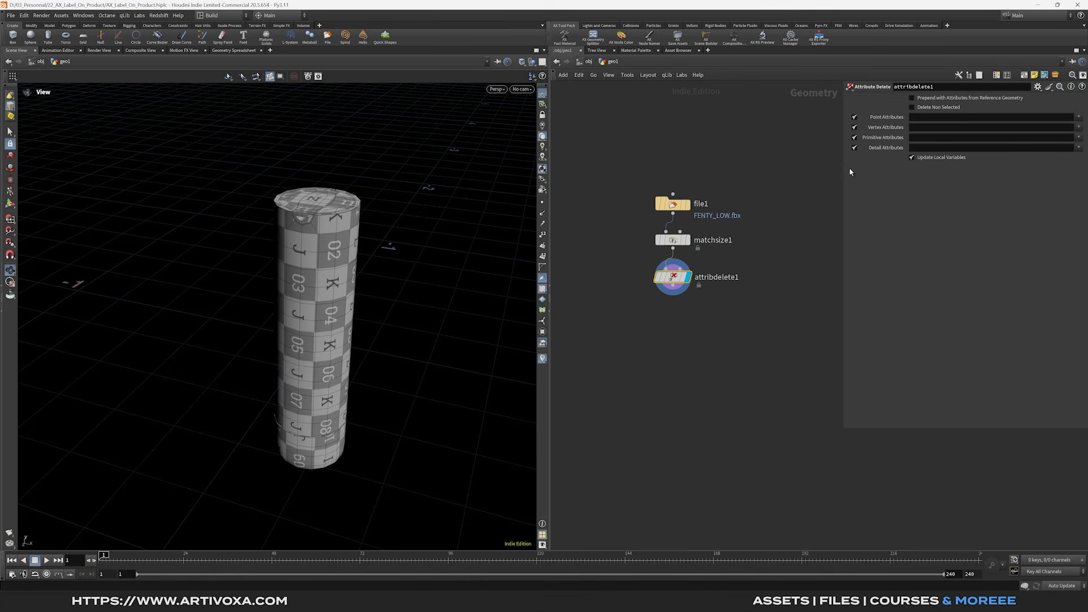
{"action": "left_click", "coordinate": [1078, 127]}
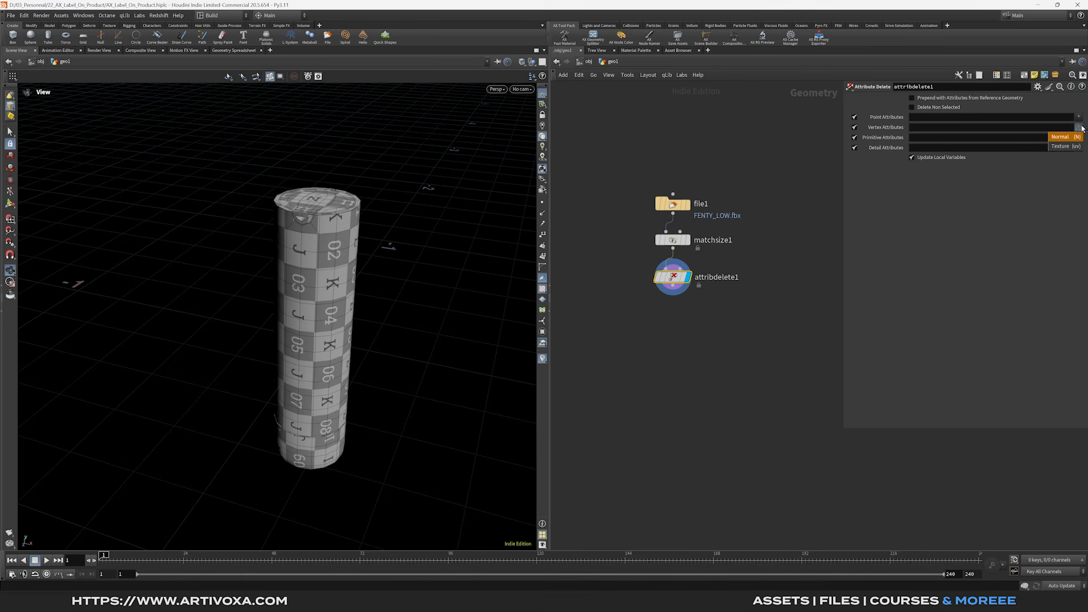
{"action": "left_click", "coordinate": [1065, 139]}
- Append a Null node named BASE_GEO after the Attribute Delete node
{"action": "key", "text": "Tab"}
{"action": "type", "text": "null"}
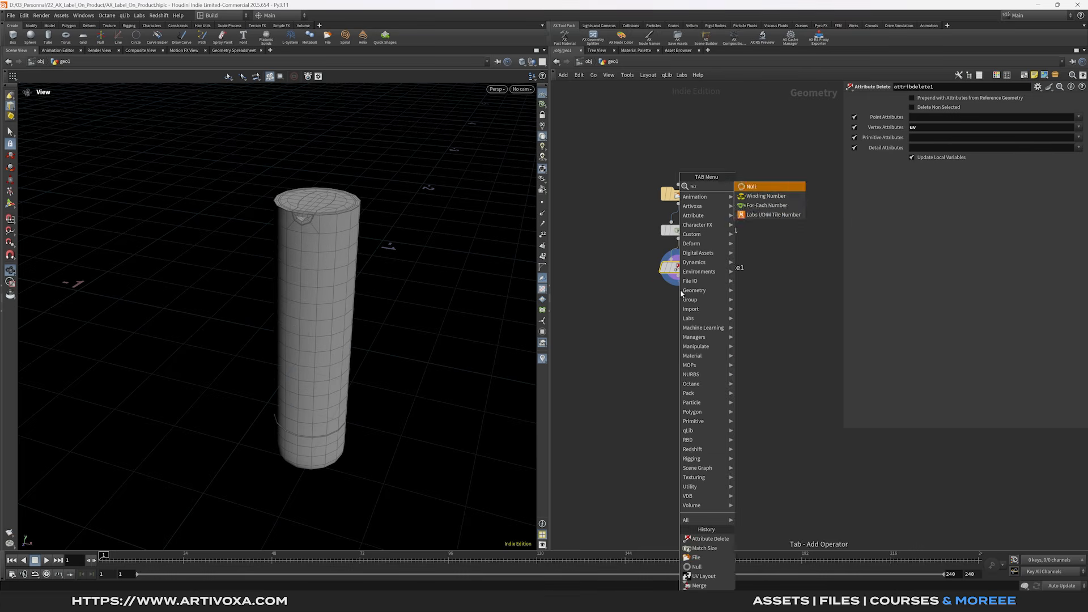
{"action": "key", "text": "Return"}
{"action": "left_click", "coordinate": [678, 308]}
{"action": "double_click", "coordinate": [703, 308]}
{"action": "type", "text": "BASE_GEO"}
{"action": "key", "text": "Return"}
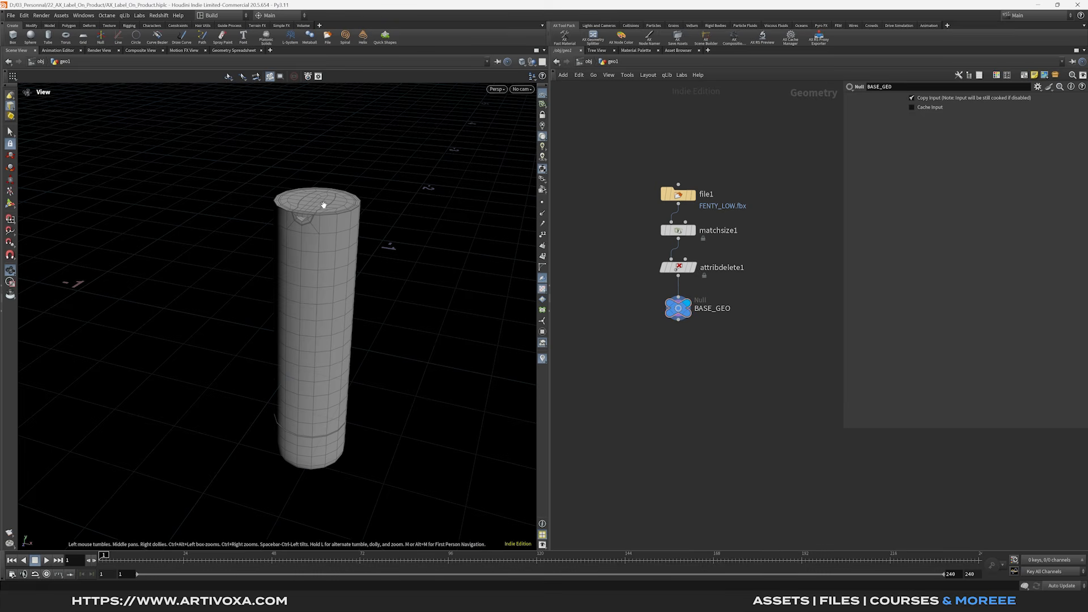
{"action": "key", "text": "Tab"}
{"action": "type", "text": "spli"}
{"action": "key", "text": "Return"}
{"action": "left_click", "coordinate": [683, 344]}
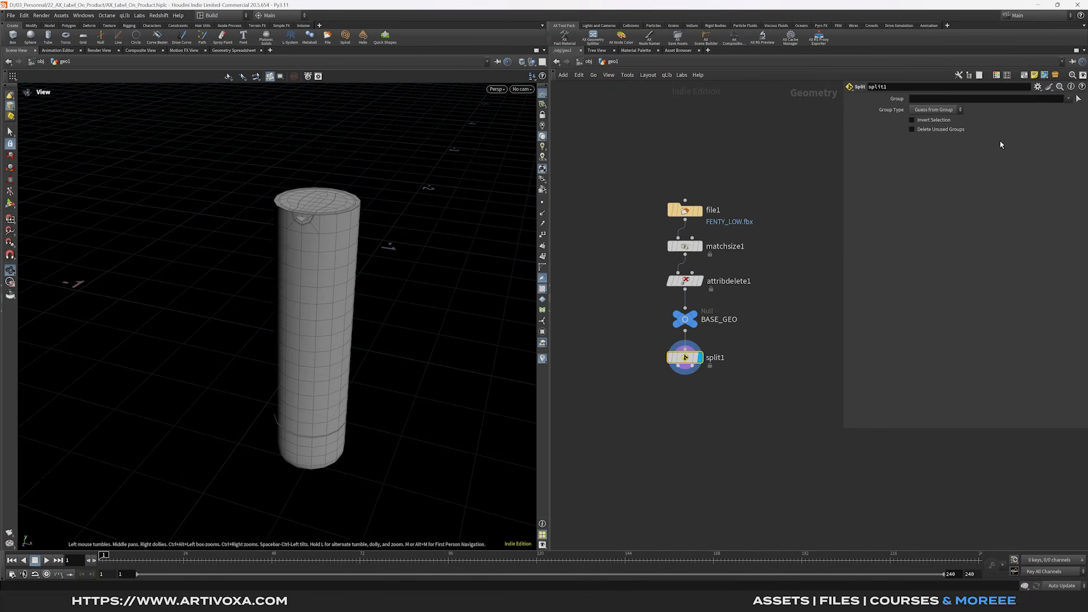
{"action": "left_click", "coordinate": [1068, 100]}
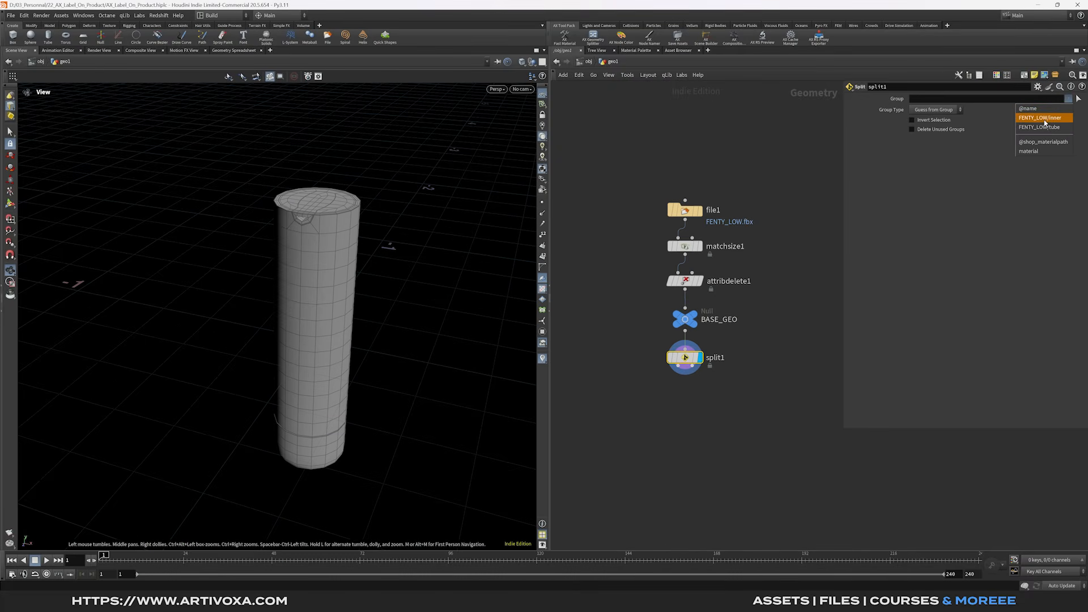
{"action": "left_click", "coordinate": [1045, 118]}
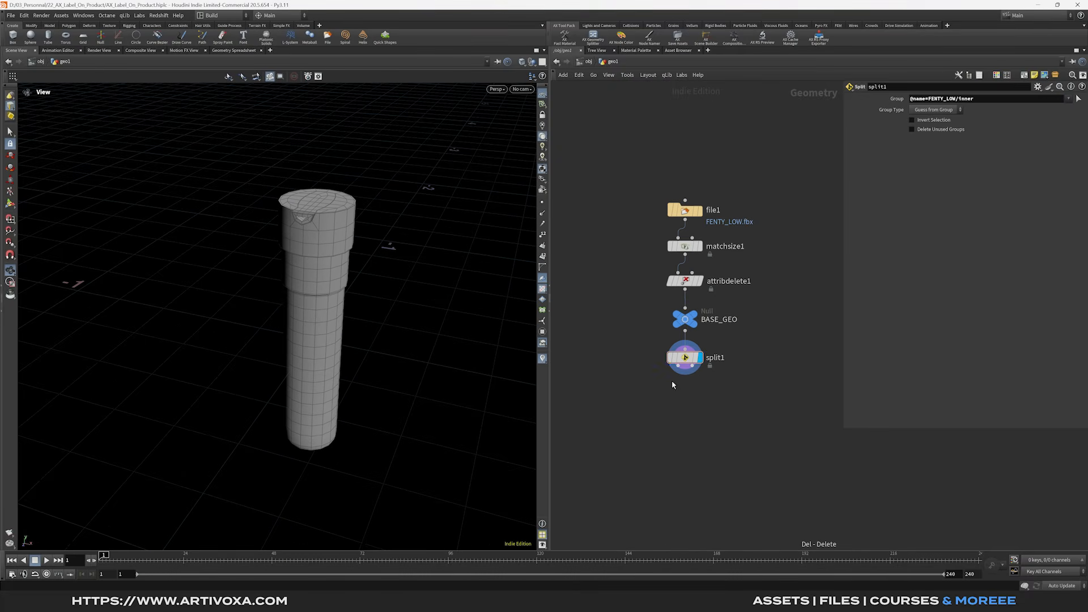
- Add a Null named INNER_PART to the Split node's first output
{"action": "key", "text": "Tab"}
{"action": "type", "text": "null"}
{"action": "key", "text": "Return"}
{"action": "left_click", "coordinate": [647, 395]}
{"action": "left_click_drag", "start_coordinate": [646, 395], "coordinate": [624, 403]}
{"action": "left_click", "coordinate": [644, 403]}
{"action": "left_click", "coordinate": [646, 403]}
{"action": "double_click", "coordinate": [645, 404]}
{"action": "type", "text": "INNER_PART"}
{"action": "key", "text": "Return"}
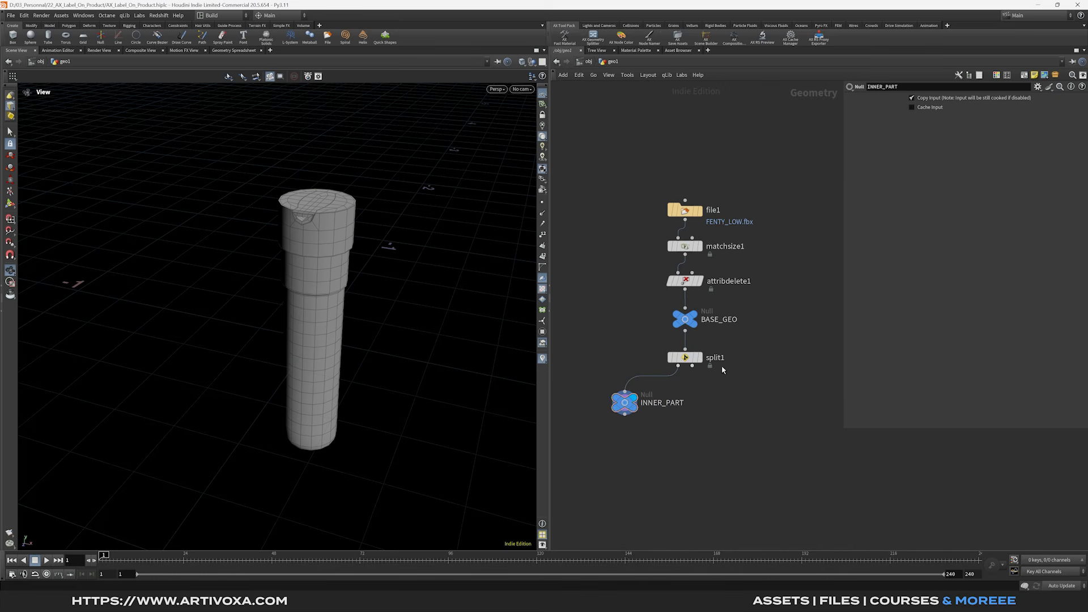
- Add a Null named OUTER_PART to the Split node's second output
{"action": "key", "text": "Tab"}
{"action": "type", "text": "nul"}
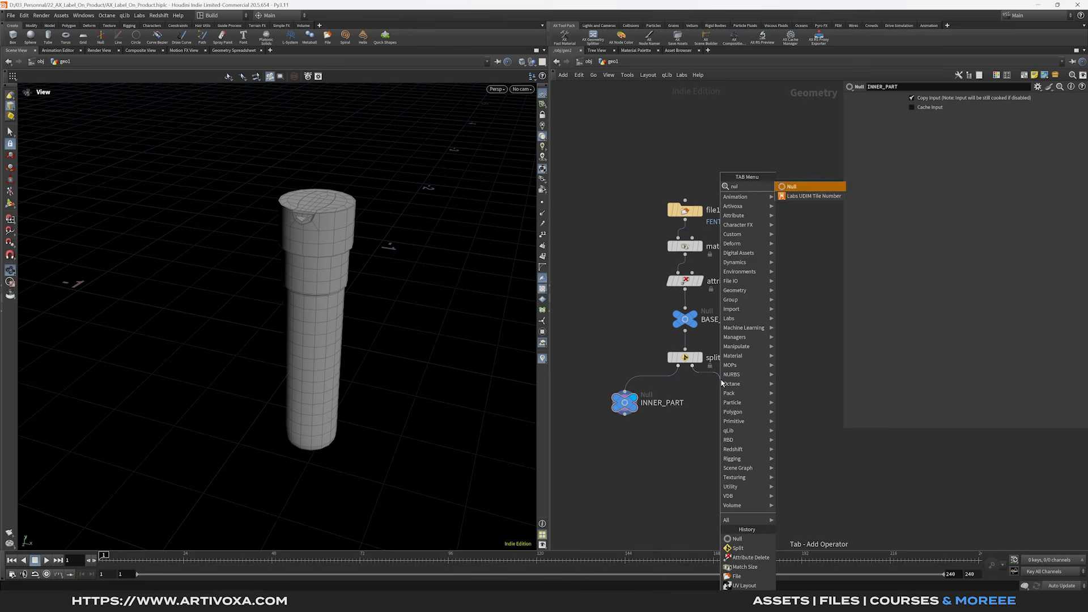
{"action": "key", "text": "Return"}
{"action": "left_click", "coordinate": [731, 397]}
{"action": "double_click", "coordinate": [750, 403]}
{"action": "type", "text": "OUTER_PART"}
{"action": "key", "text": "Return"}
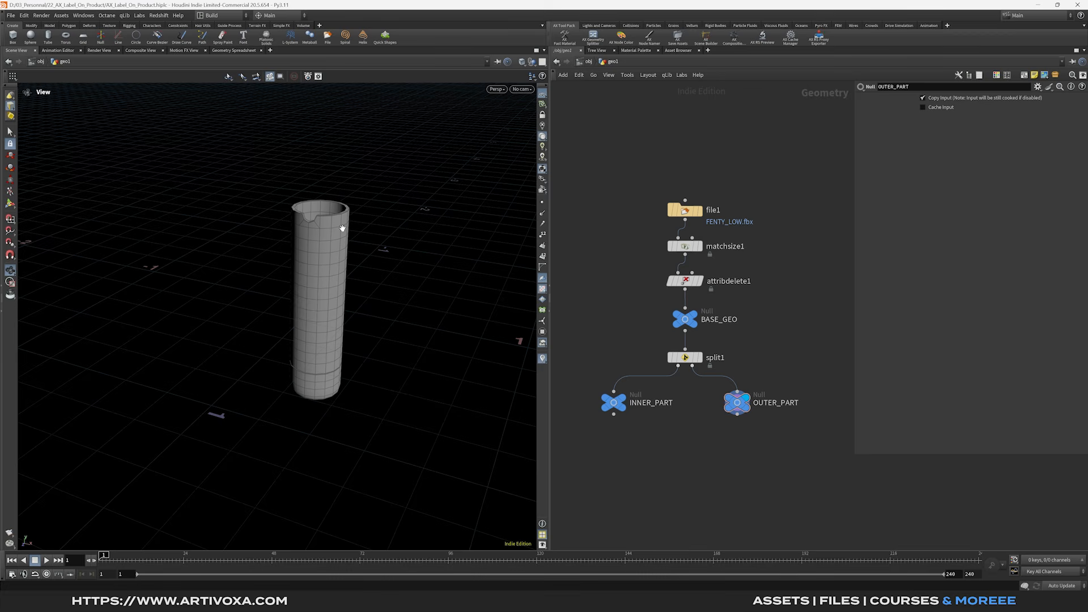
- Select the edge loops along the top rim of the outer part
{"action": "scroll", "coordinate": [336, 227], "scroll_direction": "up", "scroll_amount": 3}
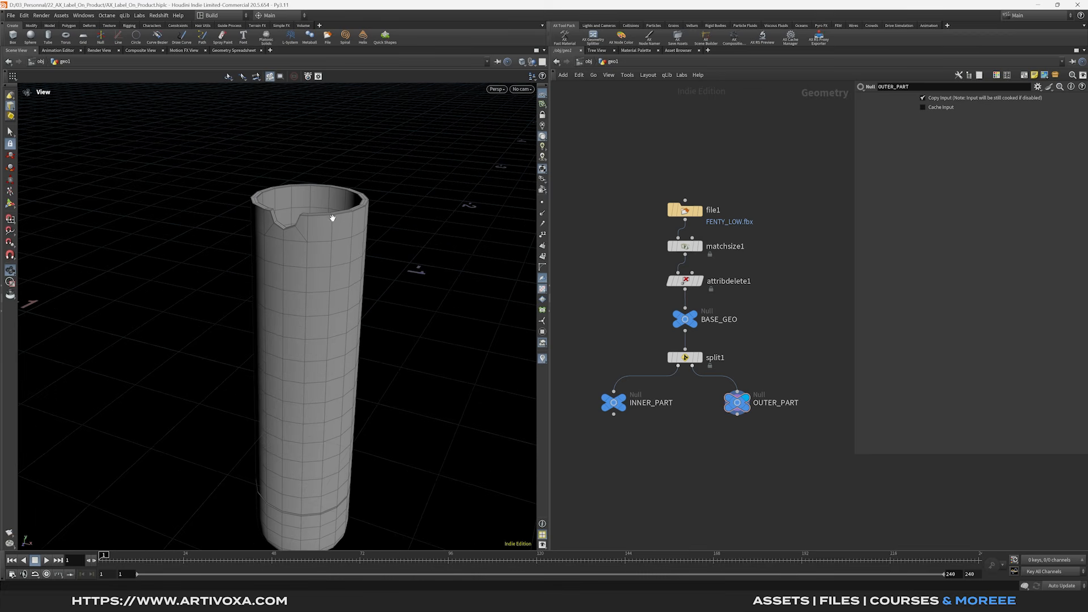
{"action": "left_click_drag", "start_coordinate": [737, 404], "coordinate": [739, 405]}
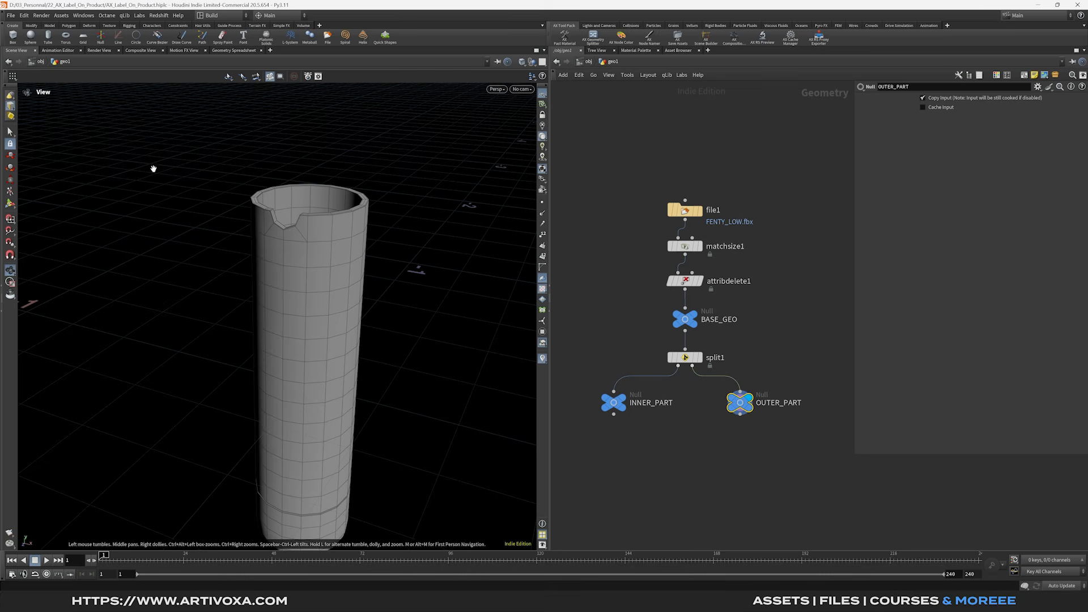
{"action": "left_click", "coordinate": [12, 133]}
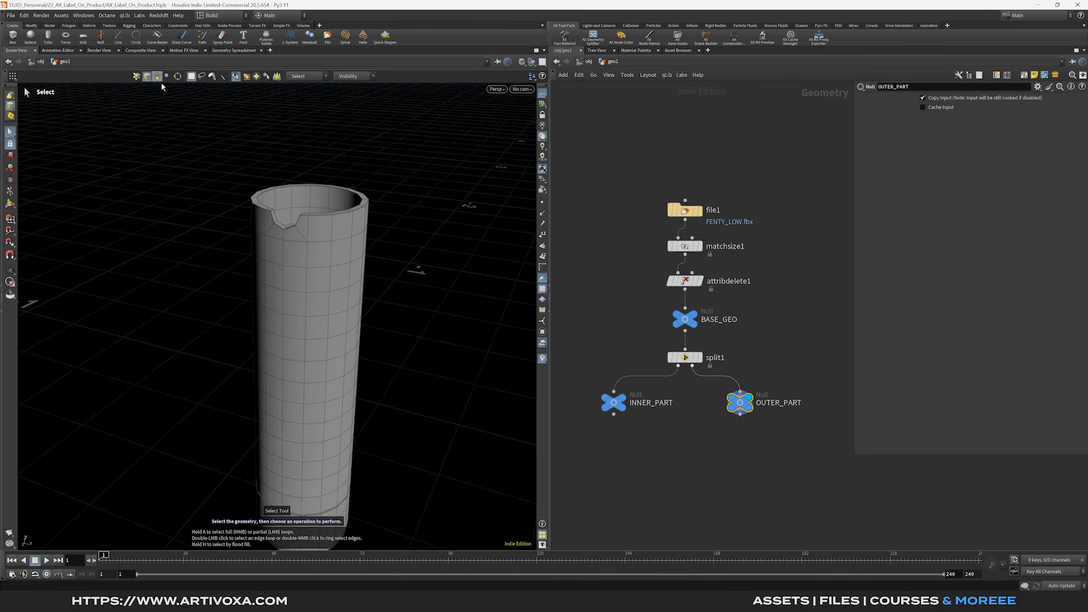
{"action": "key", "text": "Escape"}
{"action": "scroll", "coordinate": [334, 224], "scroll_direction": "up", "scroll_amount": 5}
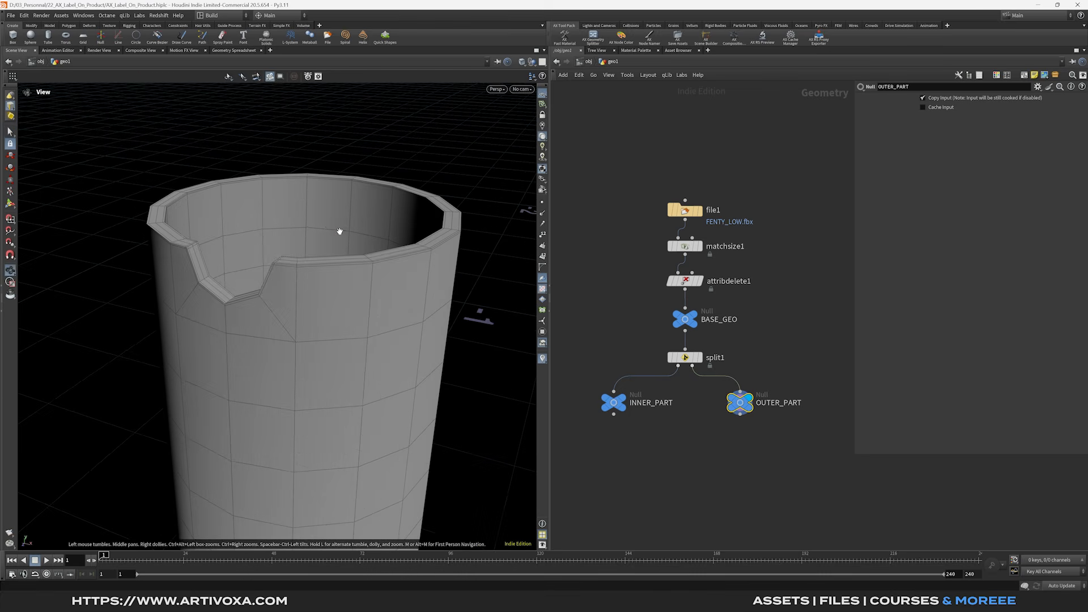
{"action": "scroll", "coordinate": [339, 231], "scroll_direction": "up", "scroll_amount": 3}
{"action": "left_click_drag", "start_coordinate": [337, 231], "coordinate": [359, 318]}
{"action": "key", "text": "s"}
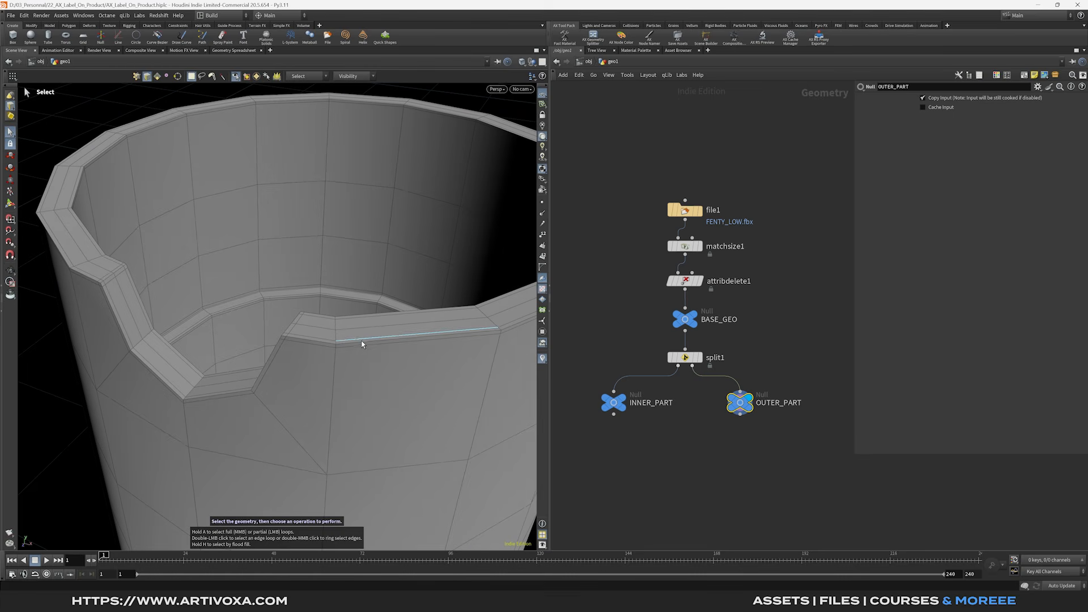
{"action": "double_click", "coordinate": [363, 341]}
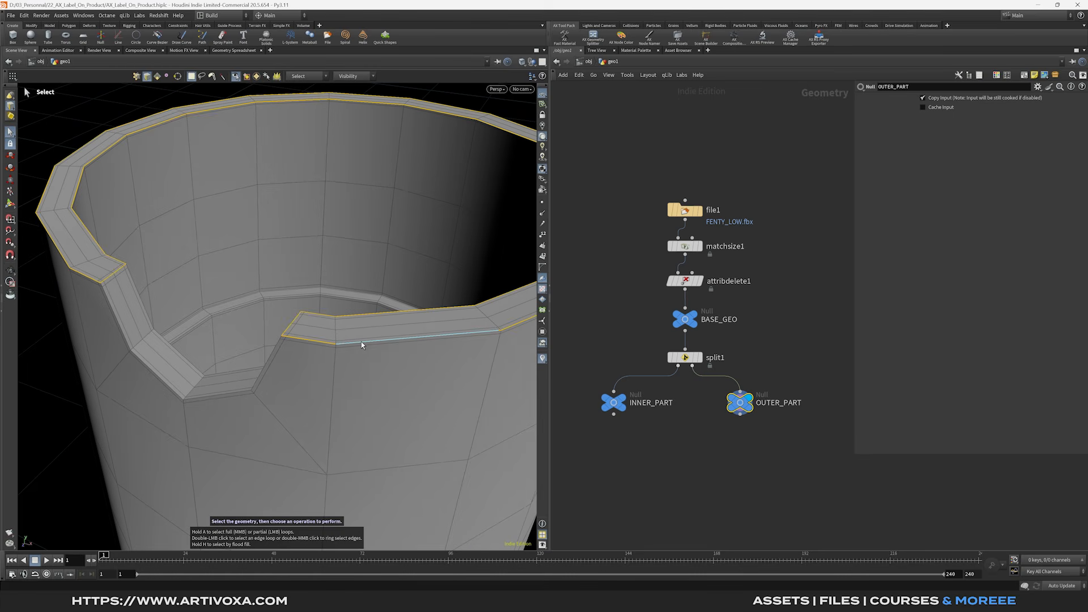
{"action": "double_click", "coordinate": [102, 285], "text": "shift"}
{"action": "double_click", "coordinate": [136, 282], "text": "shift"}
{"action": "key", "text": "Escape"}
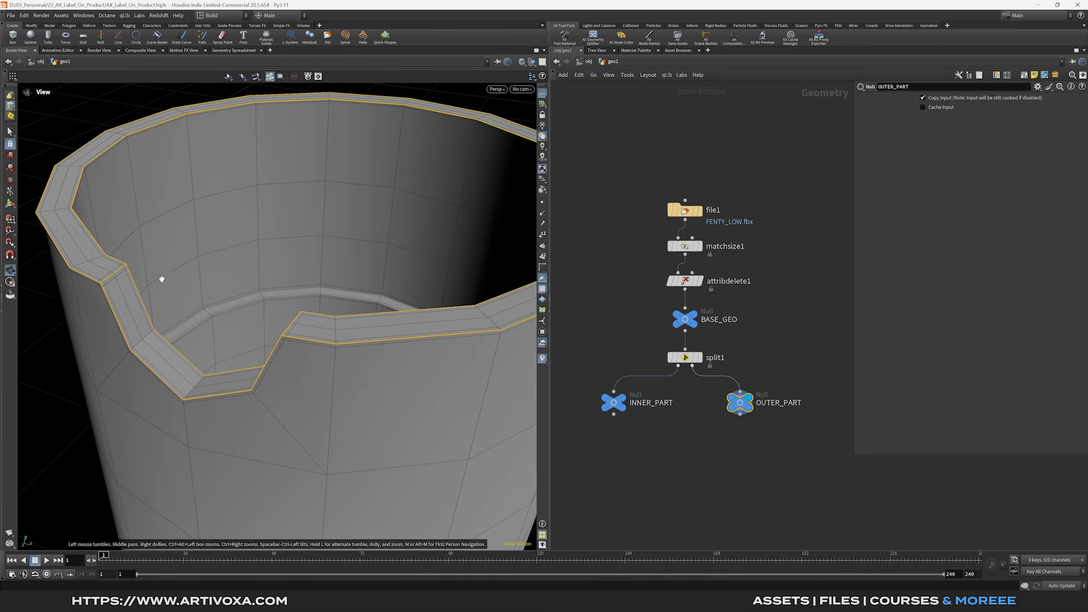
- Add the bottom edge loop of the outer part to the edge selection
{"action": "scroll", "coordinate": [220, 292], "scroll_direction": "down", "scroll_amount": 5}
{"action": "left_click_drag", "start_coordinate": [220, 291], "coordinate": [328, 301]}
{"action": "key", "text": "s"}
{"action": "double_click", "coordinate": [290, 209], "text": "shift"}
{"action": "key", "text": "Escape"}
{"action": "key", "text": "s"}
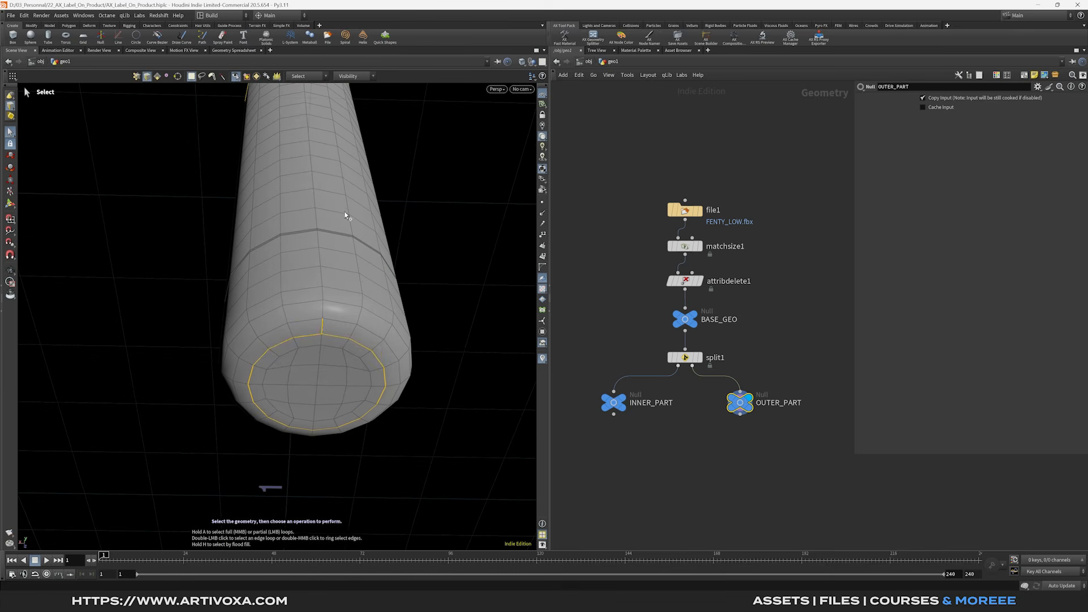
{"action": "key", "text": "Escape"}
{"action": "left_click_drag", "start_coordinate": [341, 215], "coordinate": [291, 253]}
{"action": "key", "text": "s"}
{"action": "key", "text": "Escape"}
{"action": "key", "text": "s"}
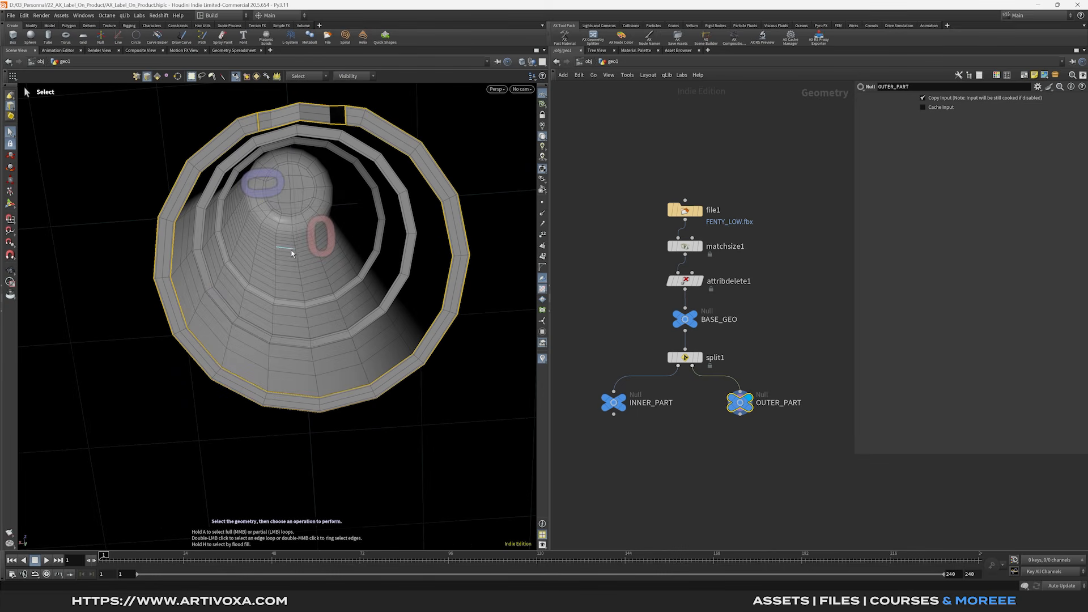
- Add a vertical edge line running down the outer part's wall to the seam selection
{"action": "double_click", "coordinate": [295, 249]}
{"action": "key", "text": "Escape"}
{"action": "scroll", "coordinate": [294, 223], "scroll_direction": "up", "scroll_amount": 5}
{"action": "scroll", "coordinate": [294, 223], "scroll_direction": "up", "scroll_amount": 2}
{"action": "key", "text": "s"}
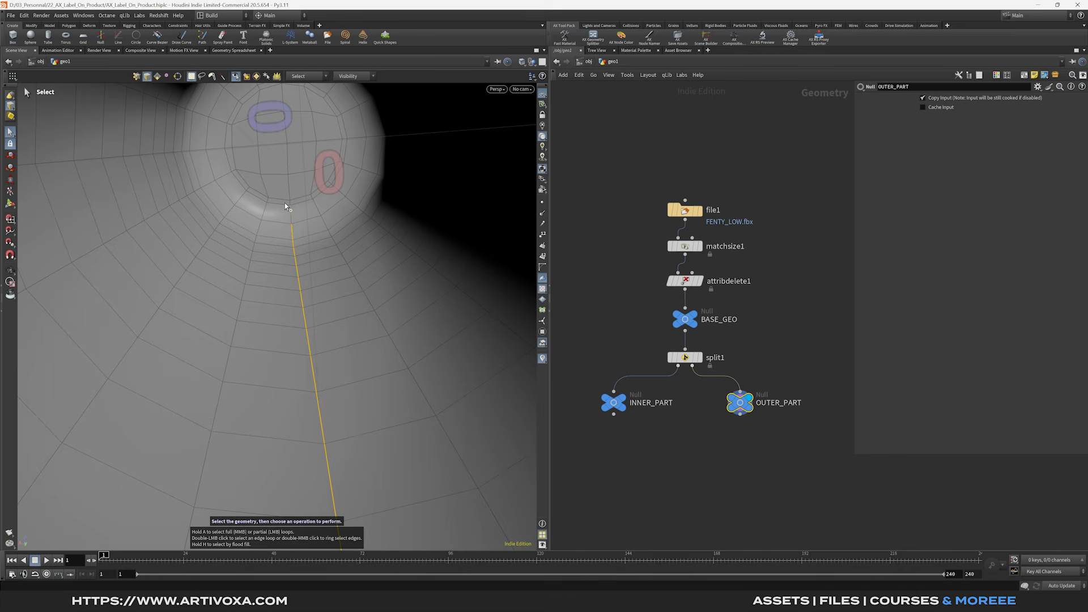
{"action": "double_click", "coordinate": [285, 209], "text": "shift"}
{"action": "key", "text": "Escape"}
{"action": "scroll", "coordinate": [282, 125], "scroll_direction": "down", "scroll_amount": 4}
{"action": "scroll", "coordinate": [284, 127], "scroll_direction": "down", "scroll_amount": 8}
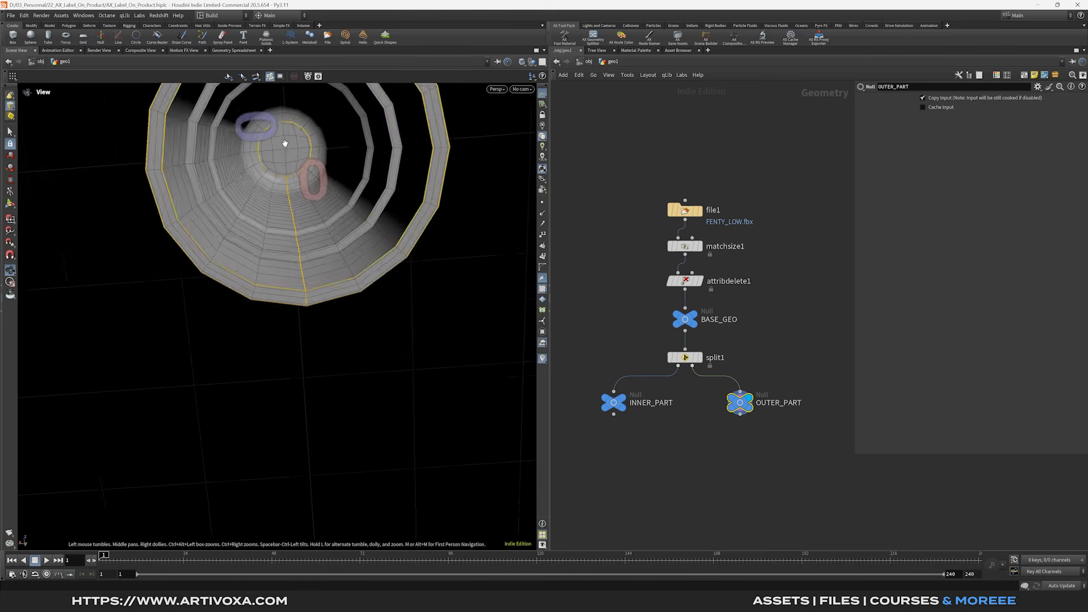
{"action": "left_click_drag", "start_coordinate": [291, 461], "coordinate": [294, 278]}
{"action": "key", "text": "s"}
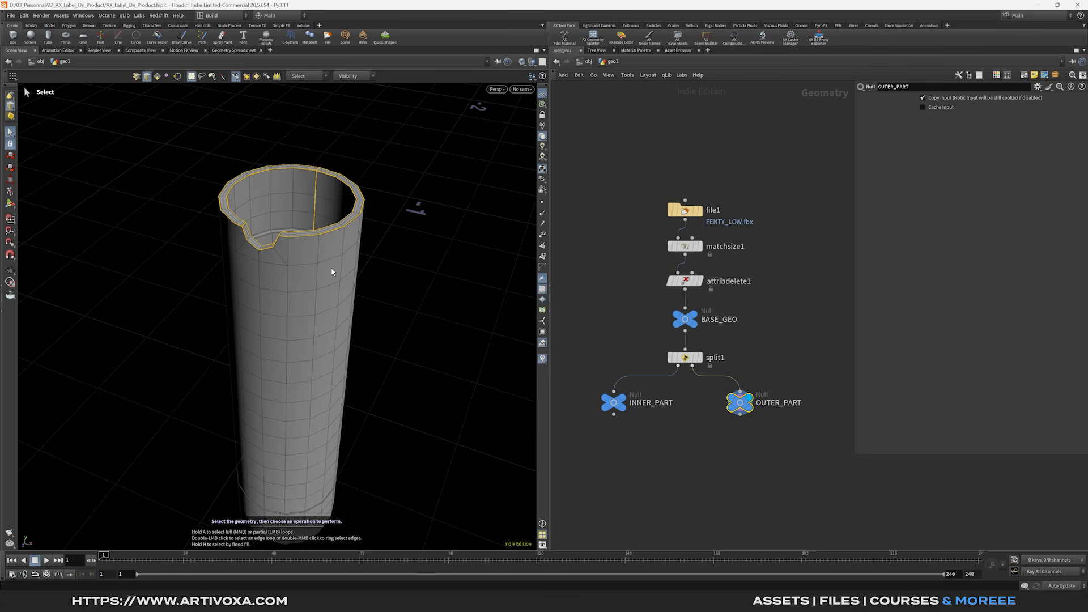
- Create a Group node from the selected edges, naming both the node and its group outer_seams
{"action": "key", "text": "Tab"}
{"action": "type", "text": "group"}
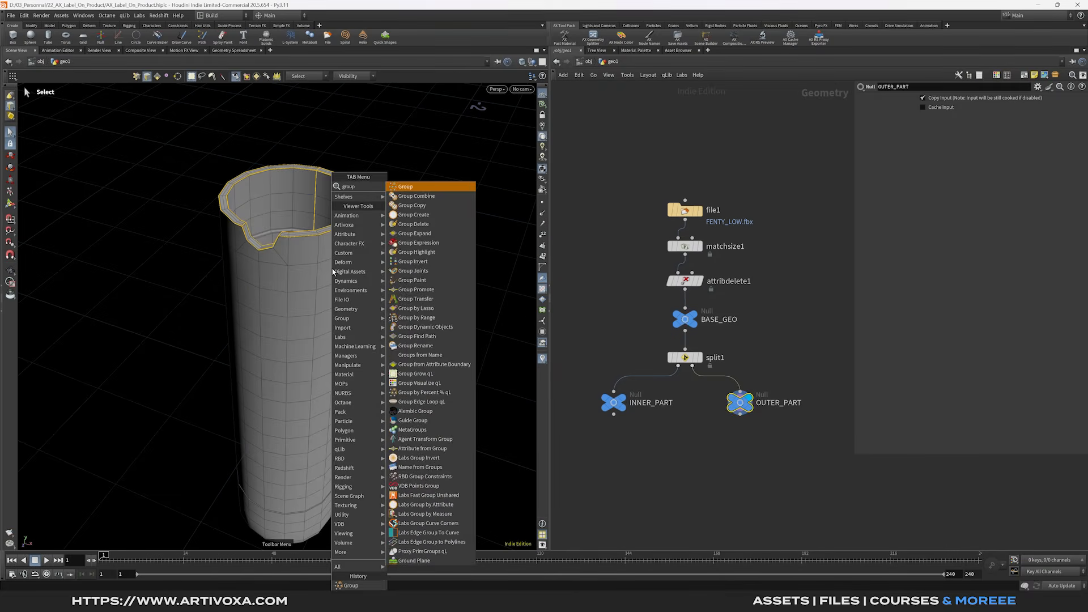
{"action": "key", "text": "Return"}
{"action": "left_click_drag", "start_coordinate": [776, 403], "coordinate": [777, 413]}
{"action": "double_click", "coordinate": [779, 413]}
{"action": "double_click", "coordinate": [777, 413]}
{"action": "type", "text": "outer_seam"}
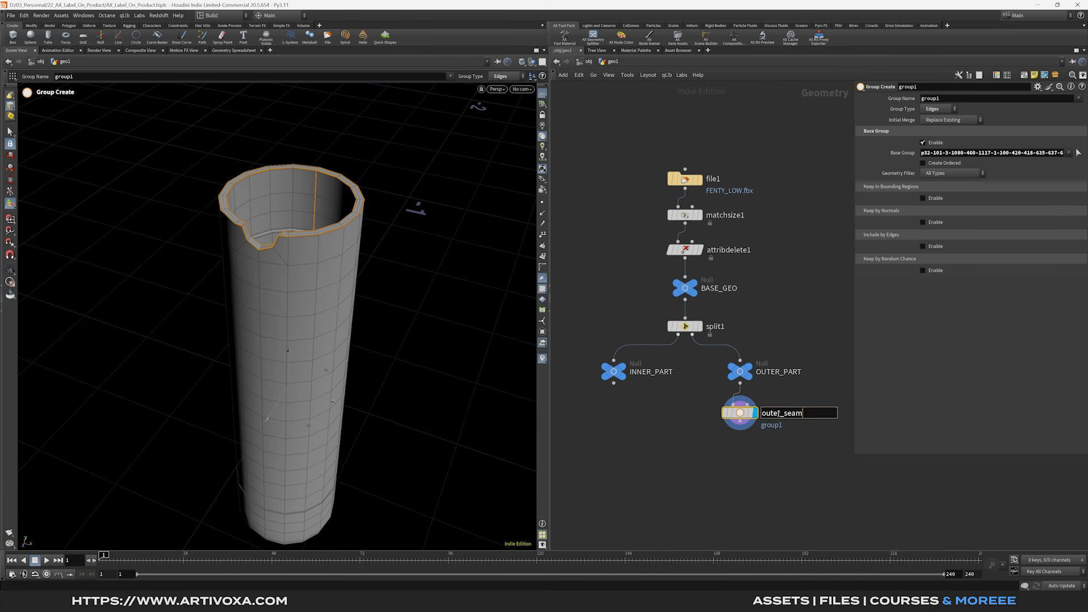
{"action": "double_click", "coordinate": [778, 413]}
{"action": "key", "text": "ctrl+c"}
{"action": "double_click", "coordinate": [963, 100]}
{"action": "key", "text": "ctrl+v"}
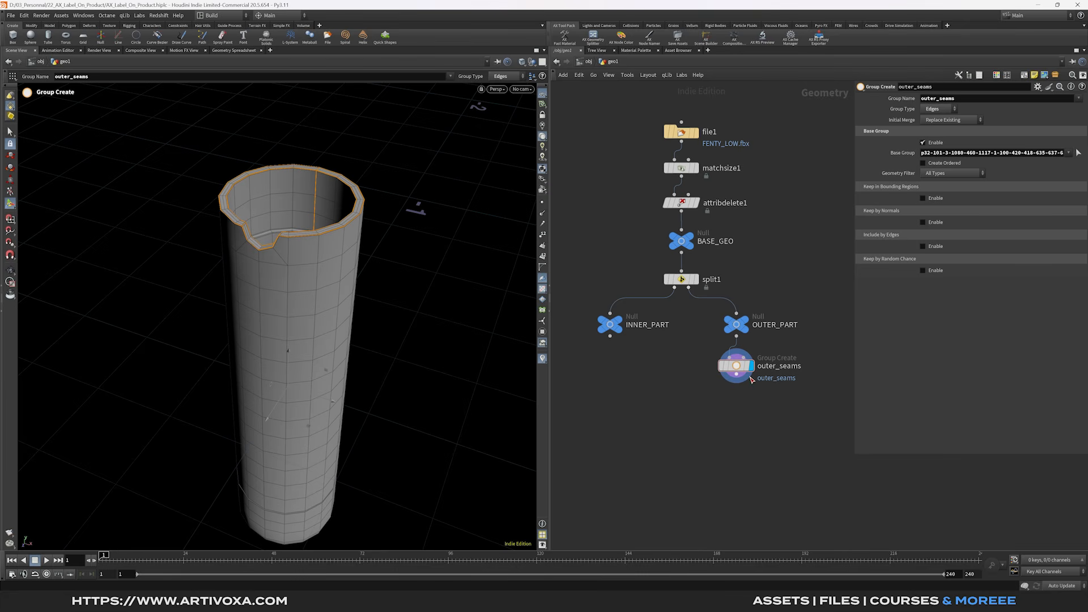
- Append a UV Flatten node after the outer_seams group node
{"action": "key", "text": "Tab"}
{"action": "type", "text": "uv fla"}
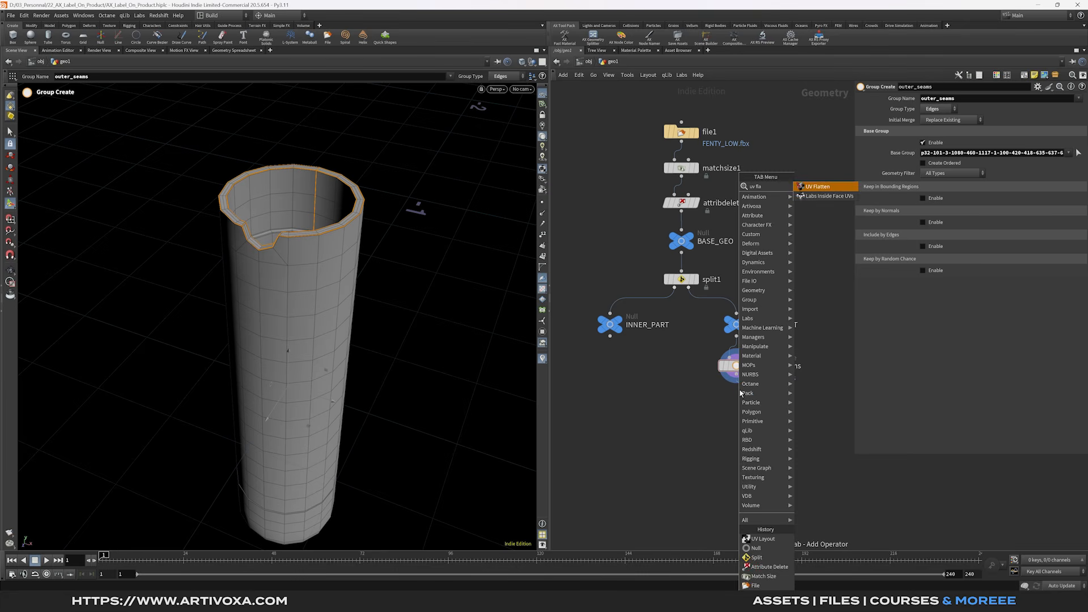
{"action": "key", "text": "Return"}
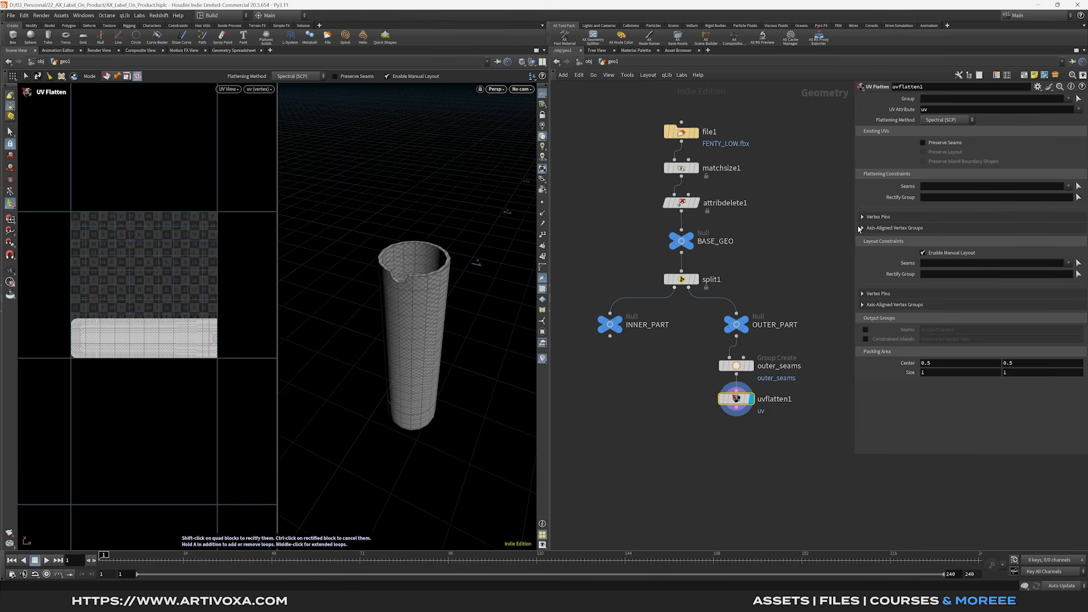
- Set the UV Flatten node's seams to the outer_seams group
{"action": "left_click_drag", "start_coordinate": [855, 203], "coordinate": [834, 203]}
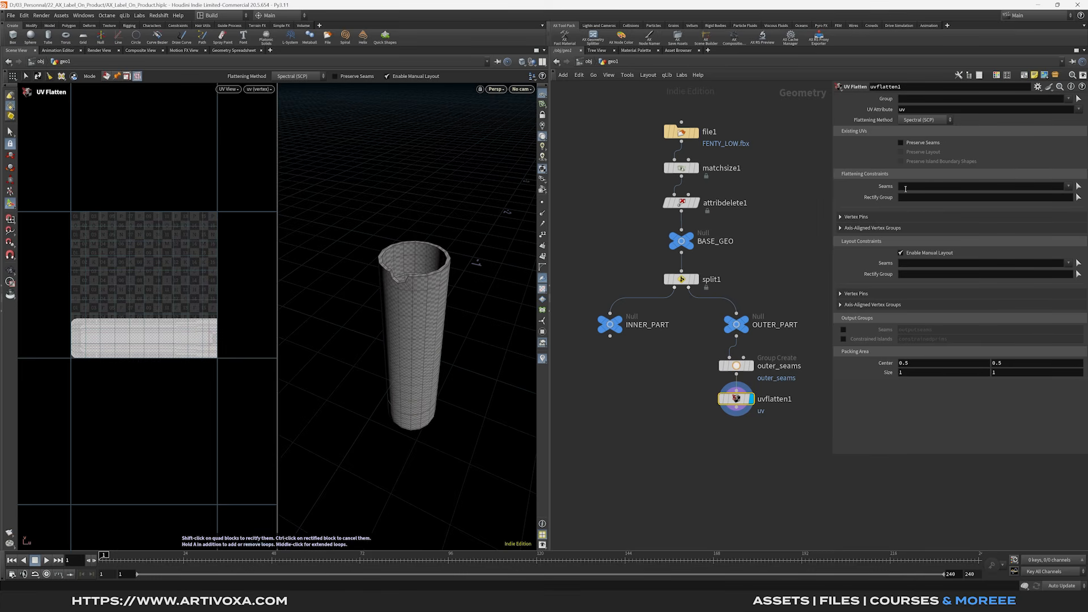
{"action": "left_click", "coordinate": [1068, 187]}
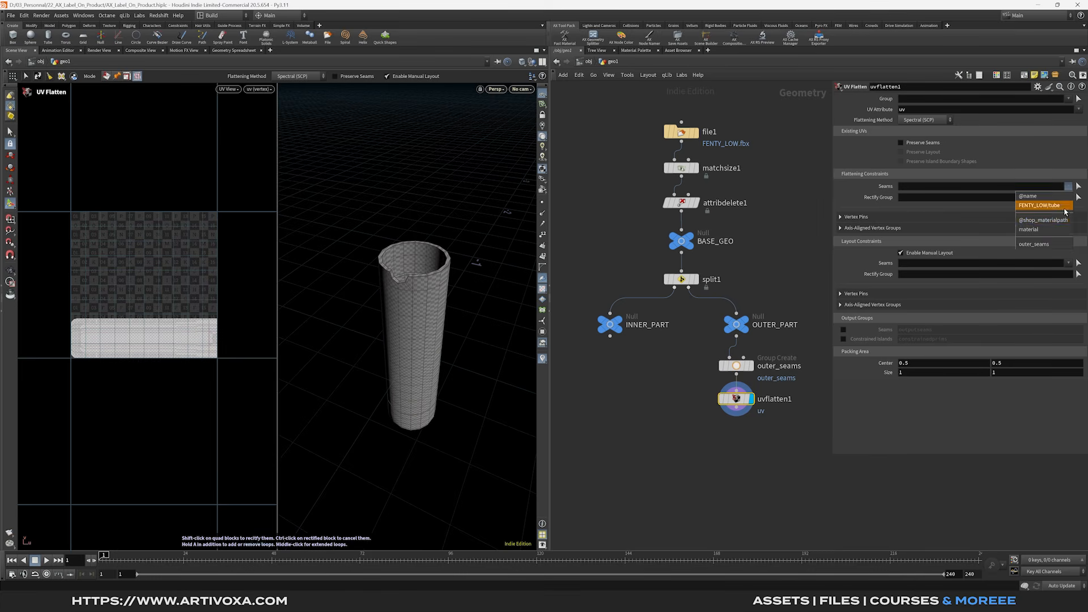
{"action": "left_click", "coordinate": [1032, 247]}
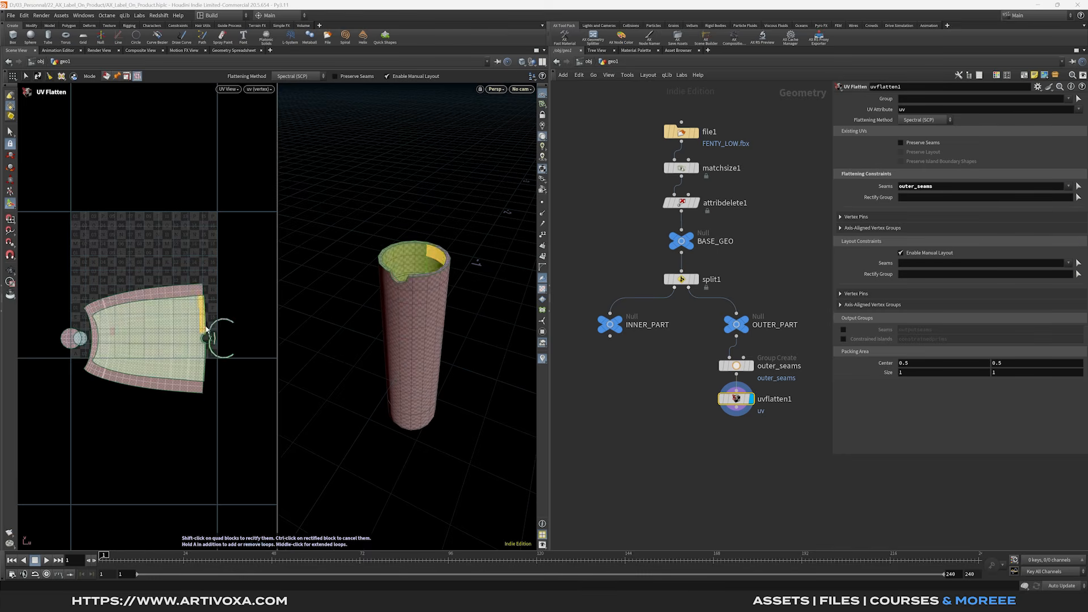
- Rectify the quad blocks of the outer part's UV island so the flattened label area becomes rectangular
{"action": "scroll", "coordinate": [158, 327], "scroll_direction": "up", "scroll_amount": 6, "text": "alt"}
{"action": "scroll", "coordinate": [158, 327], "scroll_direction": "down", "scroll_amount": 6}
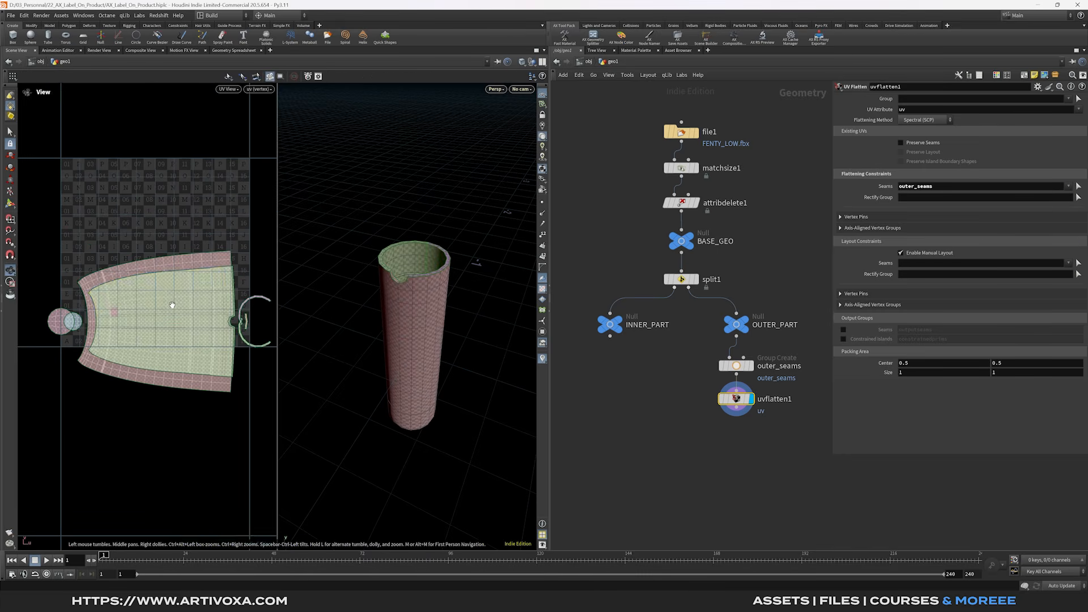
{"action": "key", "text": "Return"}
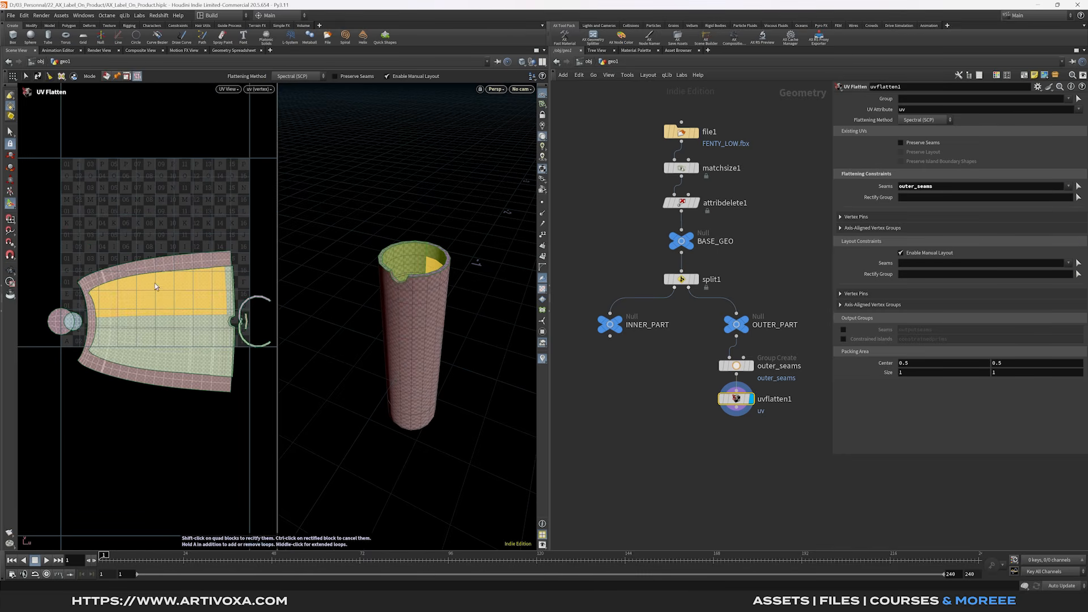
{"action": "left_click", "coordinate": [10, 201]}
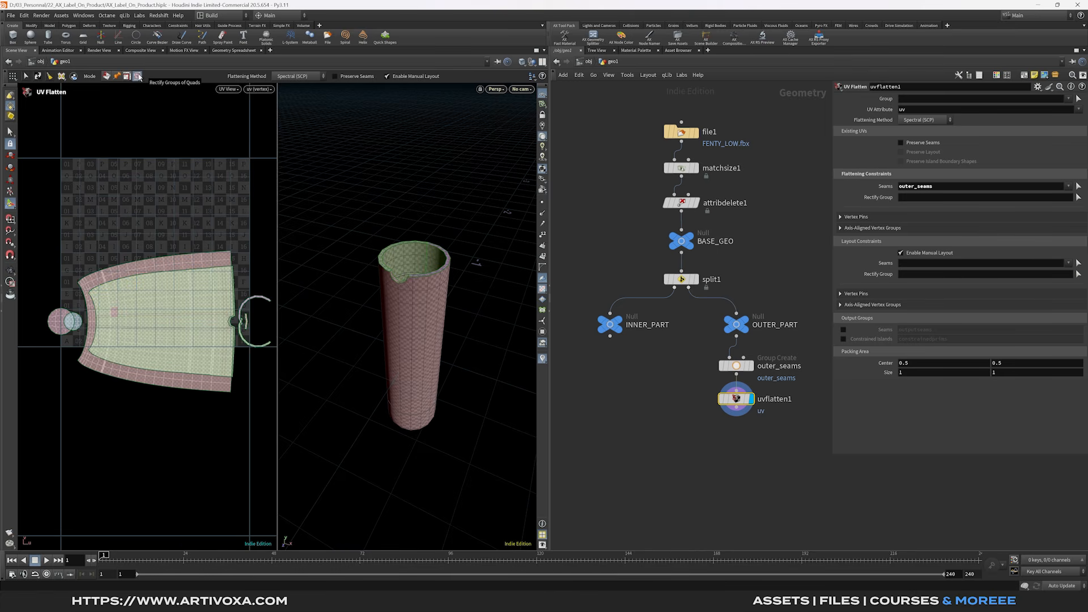
{"action": "left_click", "coordinate": [138, 77]}
{"action": "left_click", "coordinate": [203, 299]}
{"action": "left_click", "coordinate": [181, 355]}
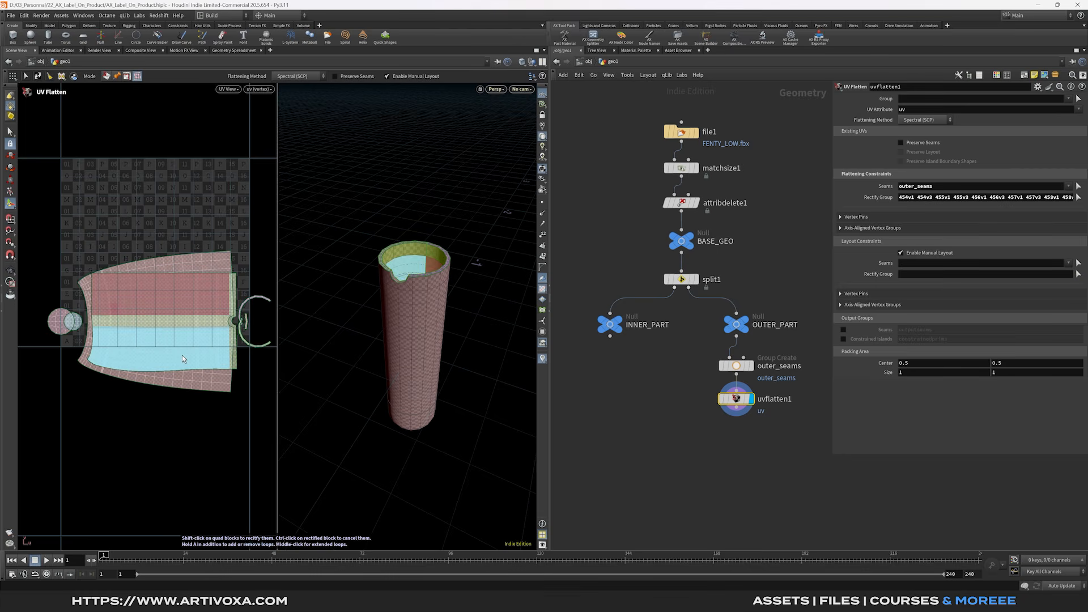
{"action": "left_click", "coordinate": [195, 264]}
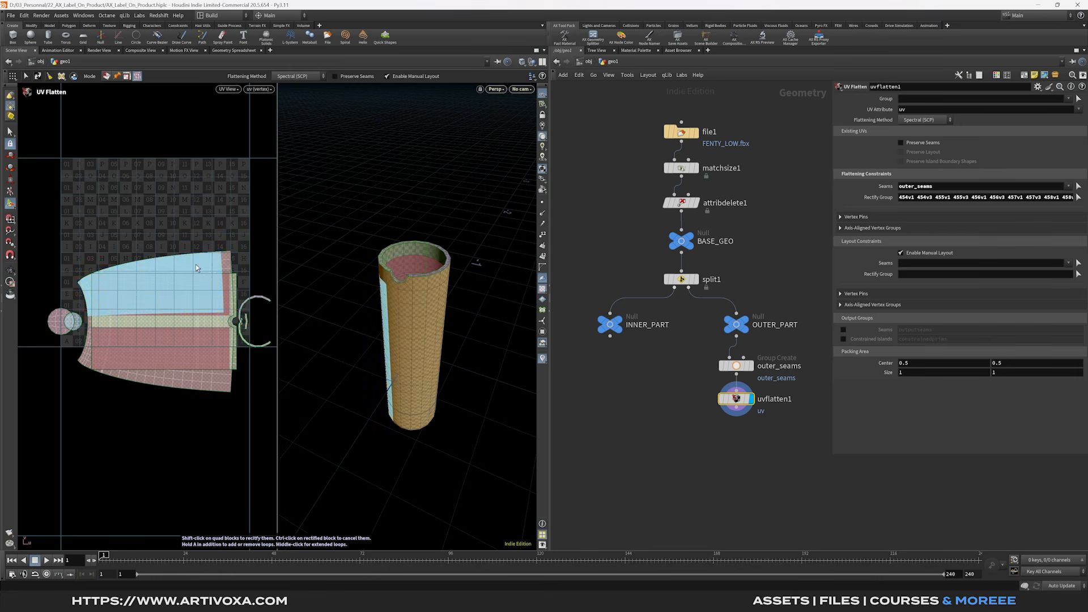
{"action": "left_click", "coordinate": [171, 371]}
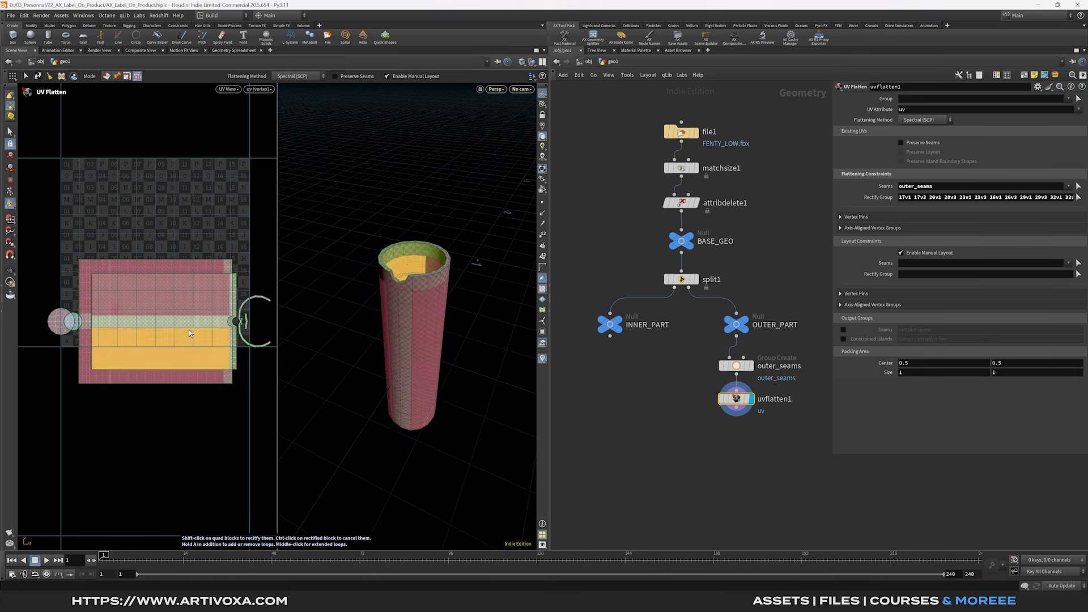
- Append a UV Layout node after the UV Flatten node and check the packed layout
{"action": "key", "text": "Tab"}
{"action": "type", "text": "uvla"}
{"action": "key", "text": "Return"}
{"action": "key", "text": "Return"}
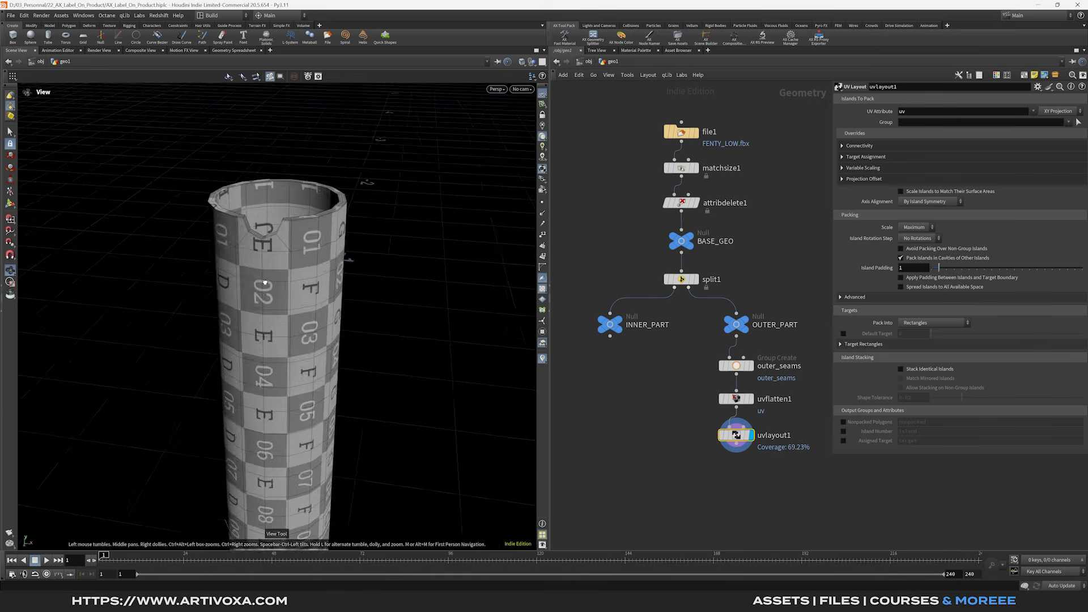
{"action": "right_click_drag", "start_coordinate": [265, 282], "coordinate": [298, 263]}
{"action": "mouse_move", "coordinate": [298, 263]}
{"action": "left_mouse_down"}
{"action": "mouse_move", "coordinate": [283, 237]}
{"action": "mouse_move", "coordinate": [280, 252]}
{"action": "left_mouse_up"}
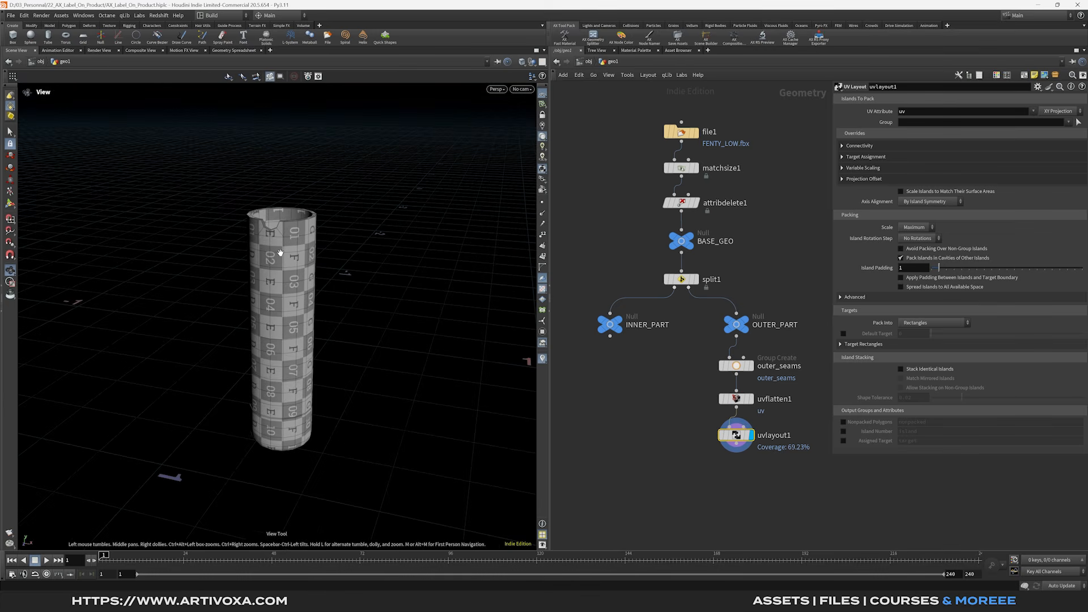
{"action": "key", "text": "space+5"}
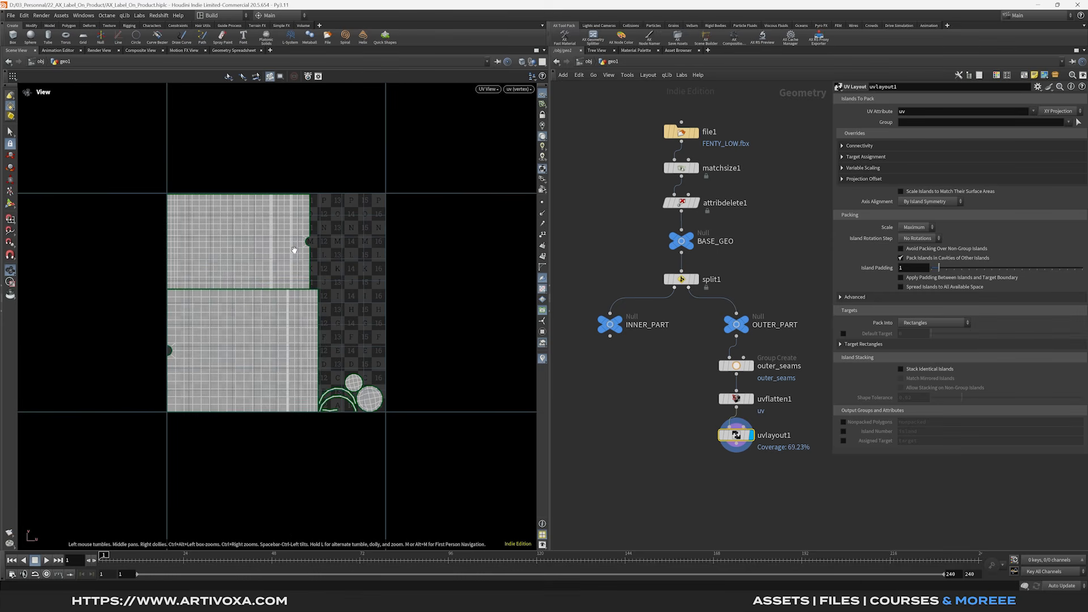
{"action": "key", "text": "space+1"}
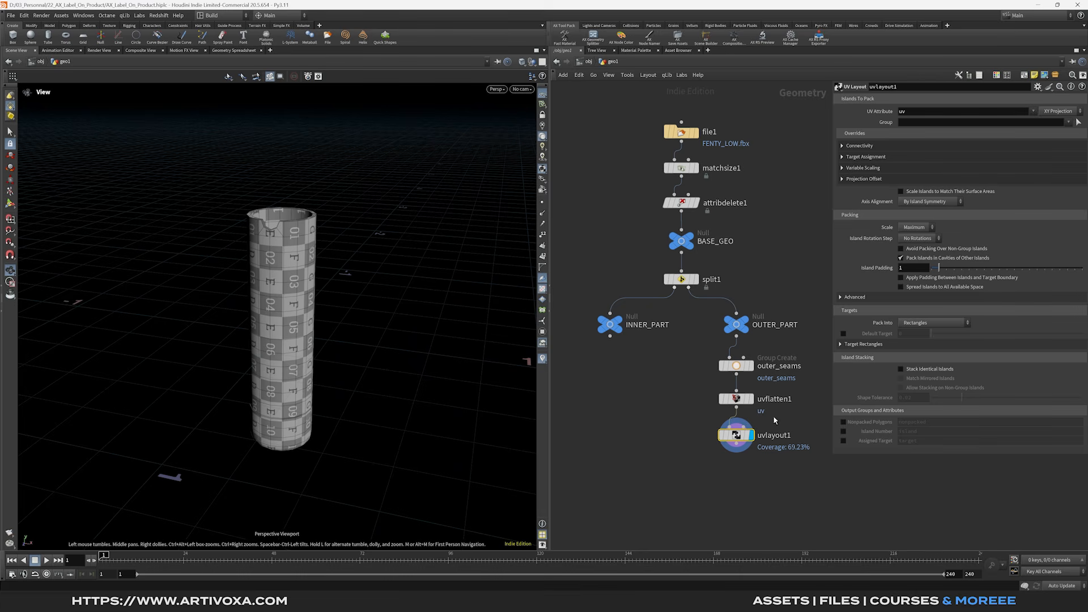
- Display the INNER_PART node and select the top rim edge loop of the inner part
{"action": "left_click", "coordinate": [621, 322]}
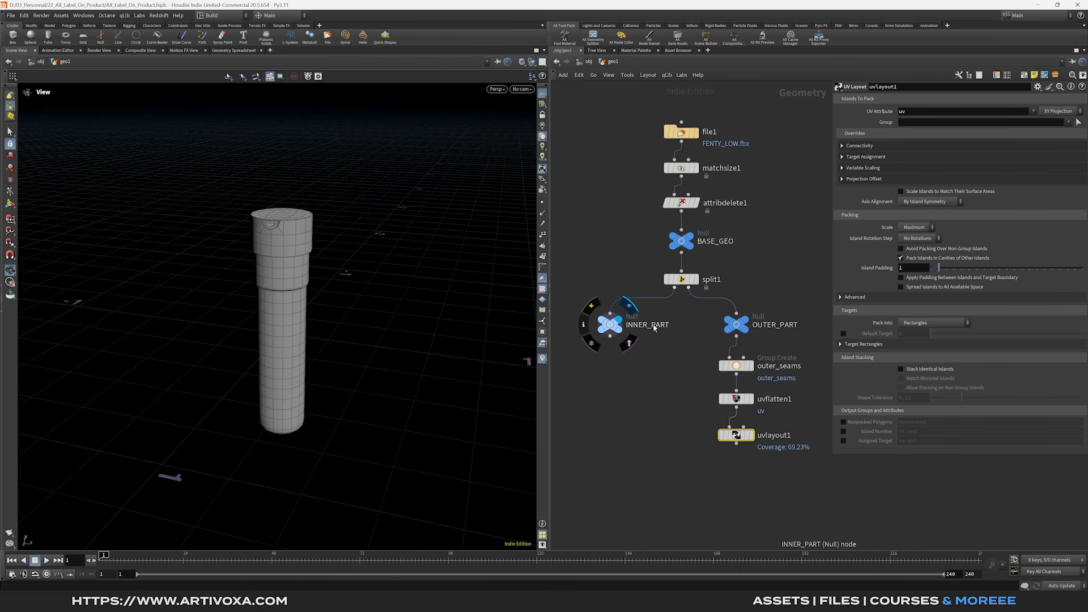
{"action": "left_click", "coordinate": [610, 324]}
{"action": "scroll", "coordinate": [42, 163], "scroll_direction": "up", "scroll_amount": 6}
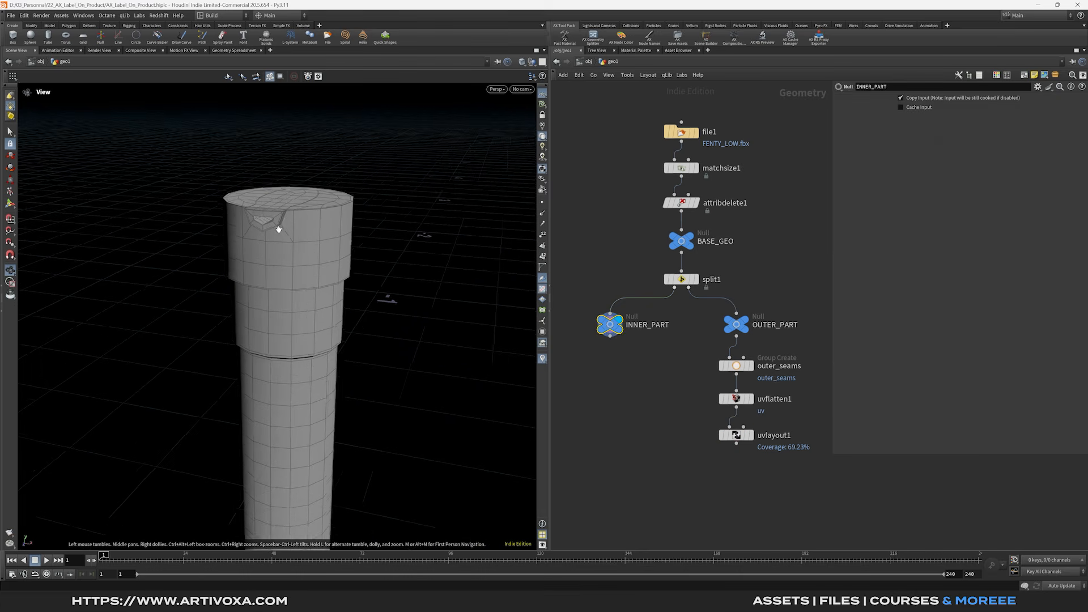
{"action": "left_click", "coordinate": [10, 134]}
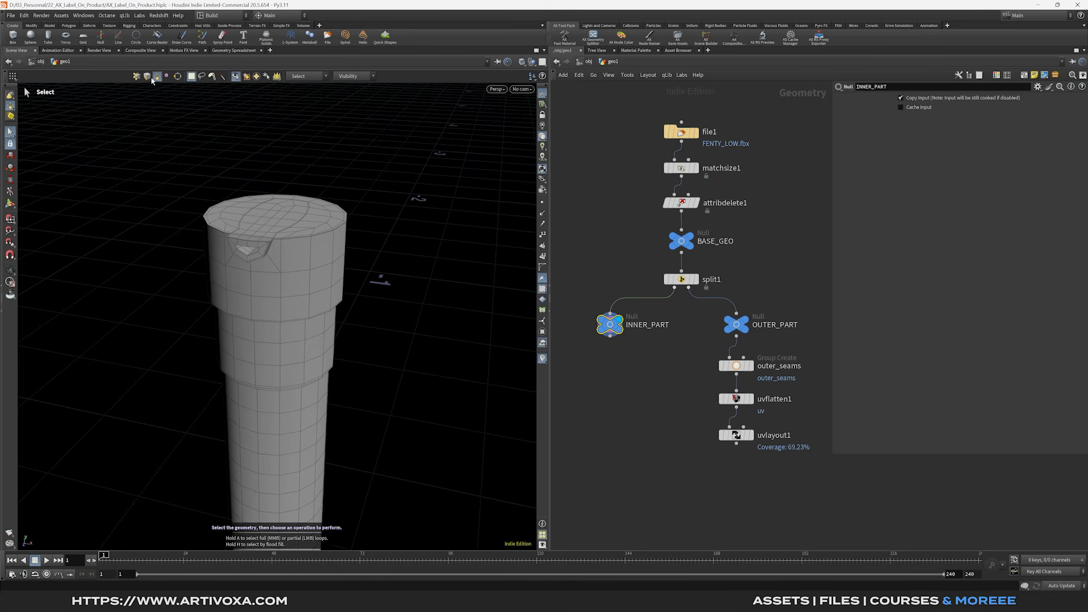
{"action": "key", "text": "Escape"}
{"action": "scroll", "coordinate": [283, 250], "scroll_direction": "up", "scroll_amount": 5}
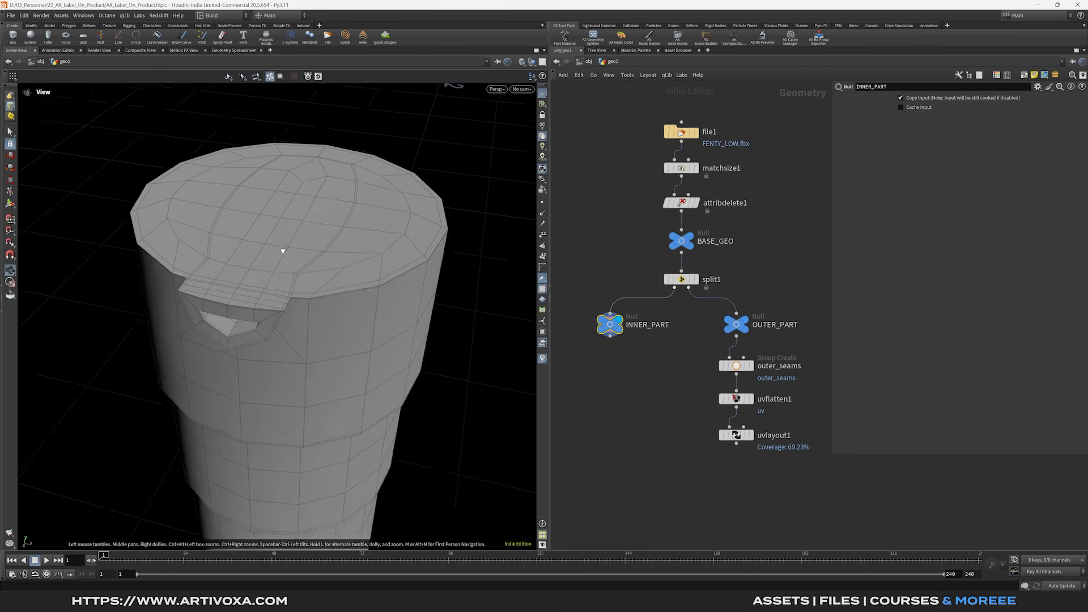
{"action": "left_click_drag", "start_coordinate": [282, 250], "coordinate": [317, 297]}
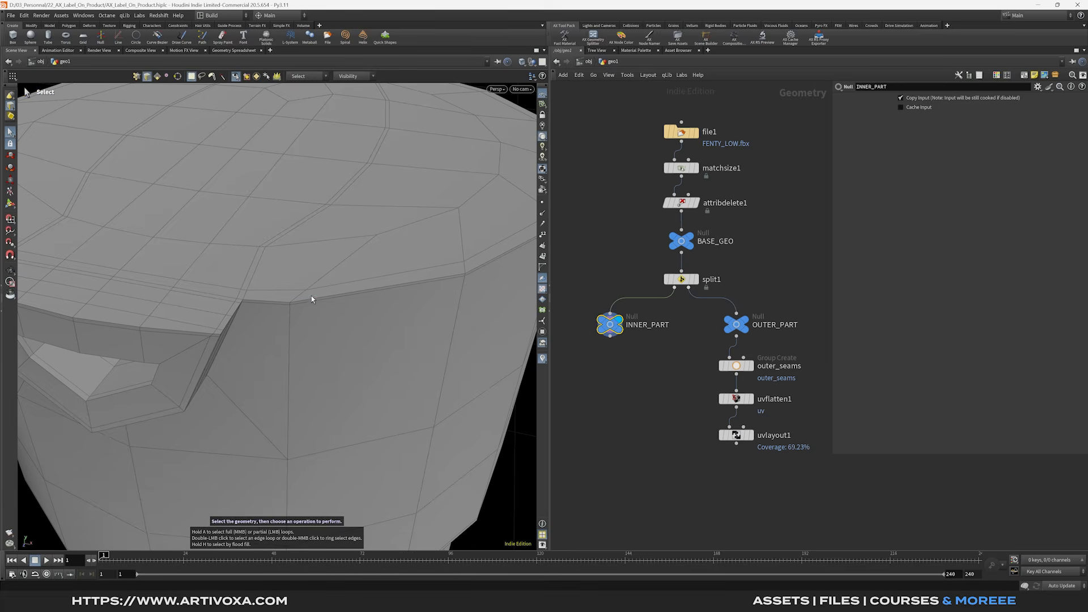
{"action": "double_click", "coordinate": [312, 298]}
- Add the bottom edge loop of the inner part to the edge selection
{"action": "scroll", "coordinate": [340, 235], "scroll_direction": "down", "scroll_amount": 5}
{"action": "scroll", "coordinate": [341, 234], "scroll_direction": "down", "scroll_amount": 4}
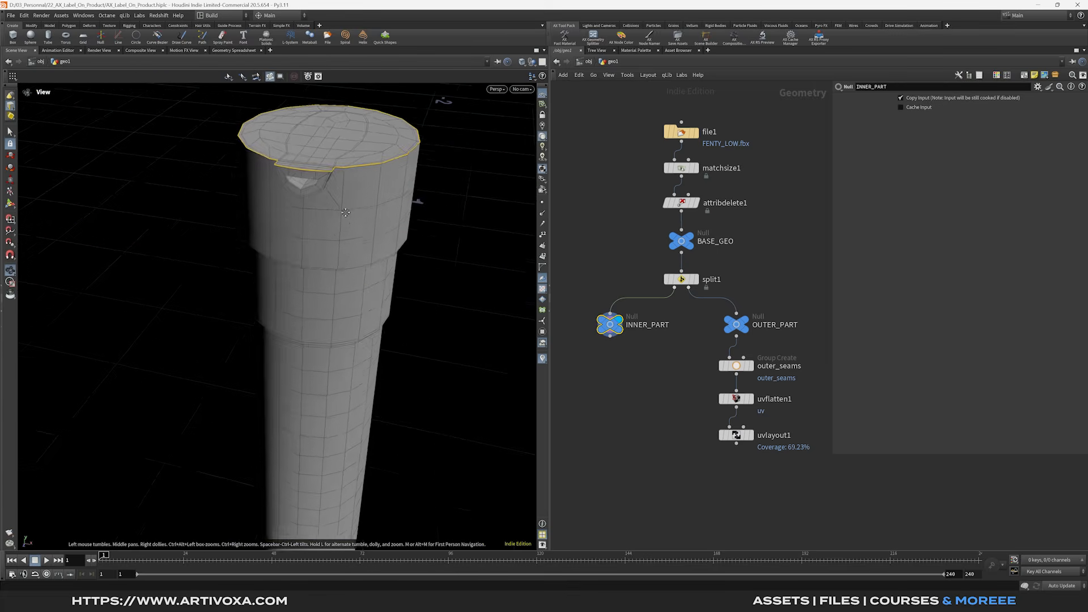
{"action": "left_click_drag", "start_coordinate": [310, 283], "coordinate": [325, 233]}
{"action": "scroll", "coordinate": [325, 233], "scroll_direction": "down", "scroll_amount": 5}
{"action": "middle_click_drag", "start_coordinate": [320, 317], "coordinate": [332, 185]}
{"action": "left_click_drag", "start_coordinate": [328, 385], "coordinate": [325, 319]}
{"action": "scroll", "coordinate": [325, 319], "scroll_direction": "up", "scroll_amount": 6}
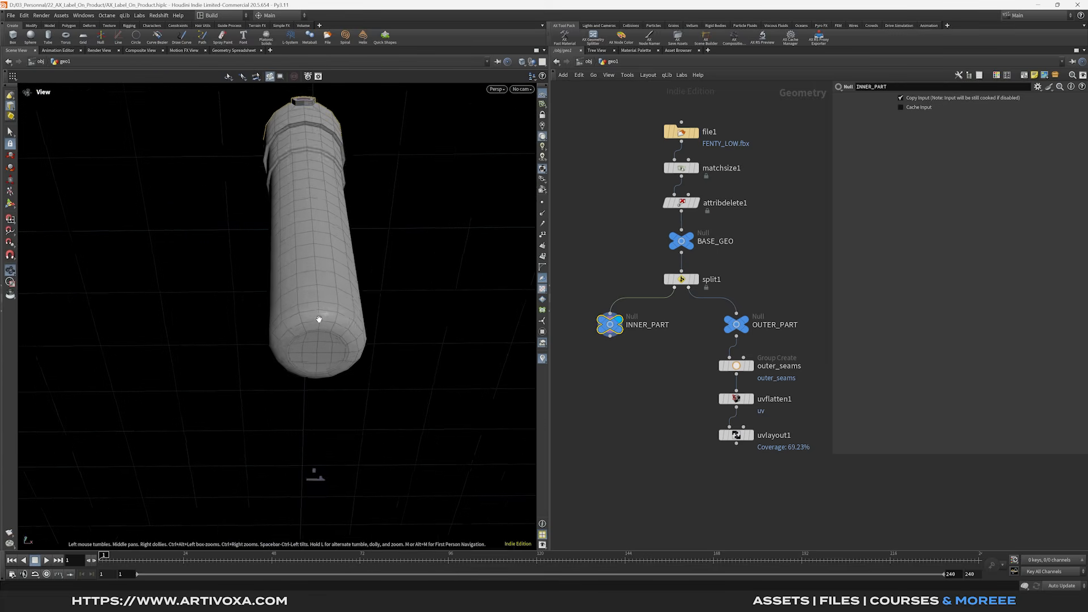
{"action": "key", "text": "s"}
{"action": "double_click", "coordinate": [315, 342]}
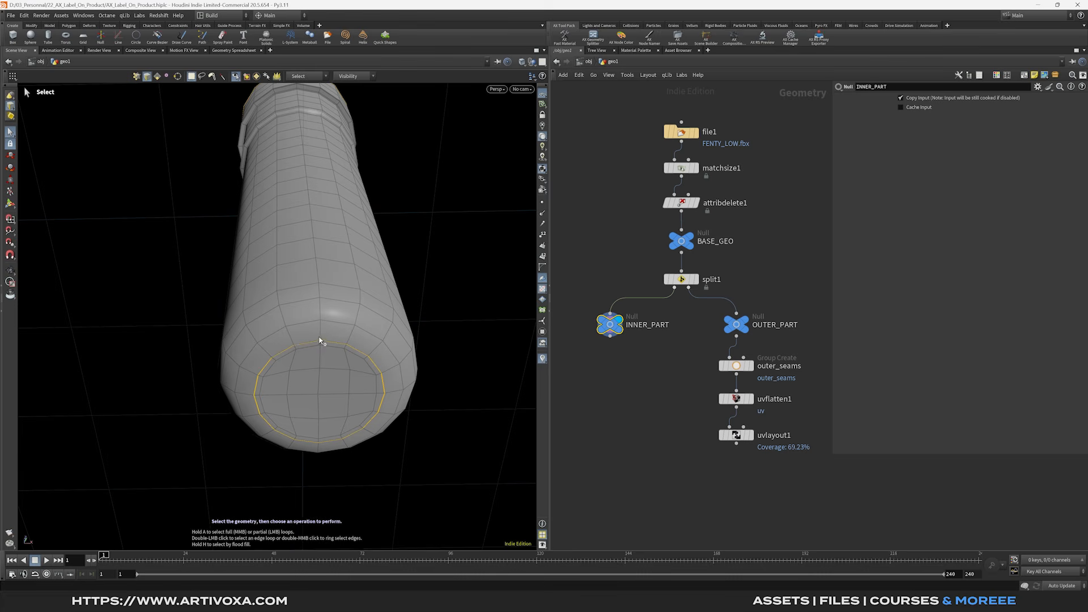
- Add a vertical edge line running down the inner part's wall to the selection
{"action": "left_click_drag", "start_coordinate": [325, 205], "coordinate": [328, 215], "text": "alt"}
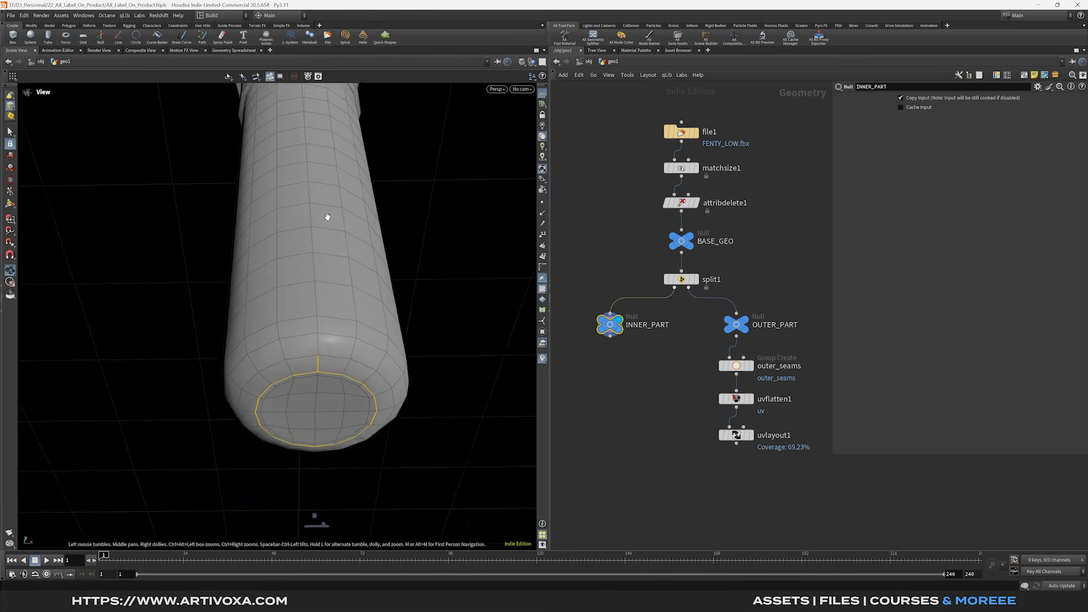
{"action": "scroll", "coordinate": [328, 215], "scroll_direction": "down", "scroll_amount": 3}
{"action": "middle_click_drag", "start_coordinate": [328, 216], "coordinate": [315, 323], "text": "alt"}
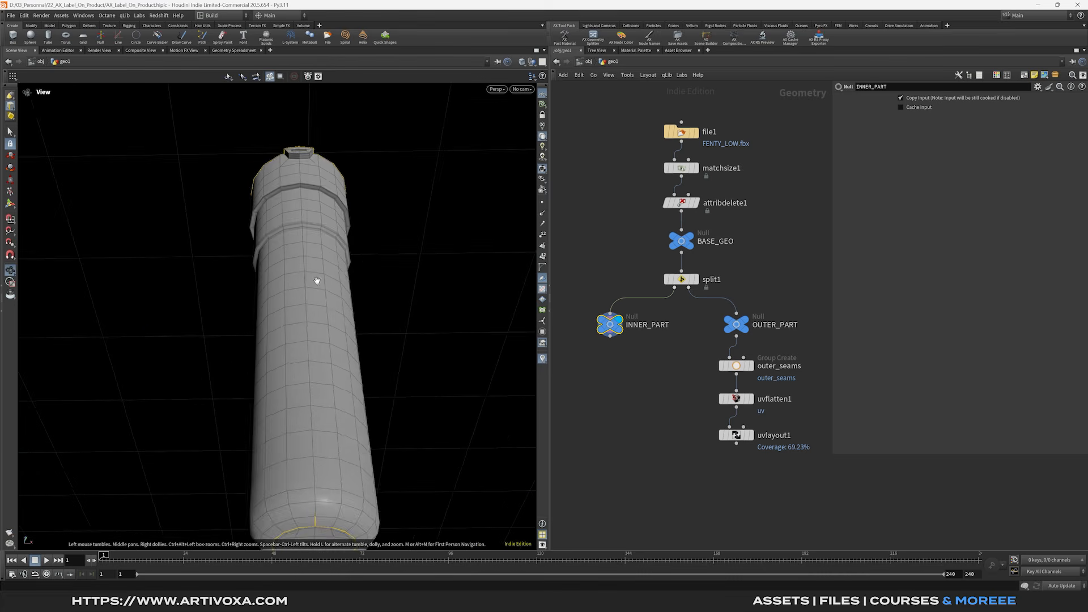
{"action": "scroll", "coordinate": [299, 154], "scroll_direction": "up", "scroll_amount": 10}
{"action": "scroll", "coordinate": [301, 176], "scroll_direction": "up", "scroll_amount": 1}
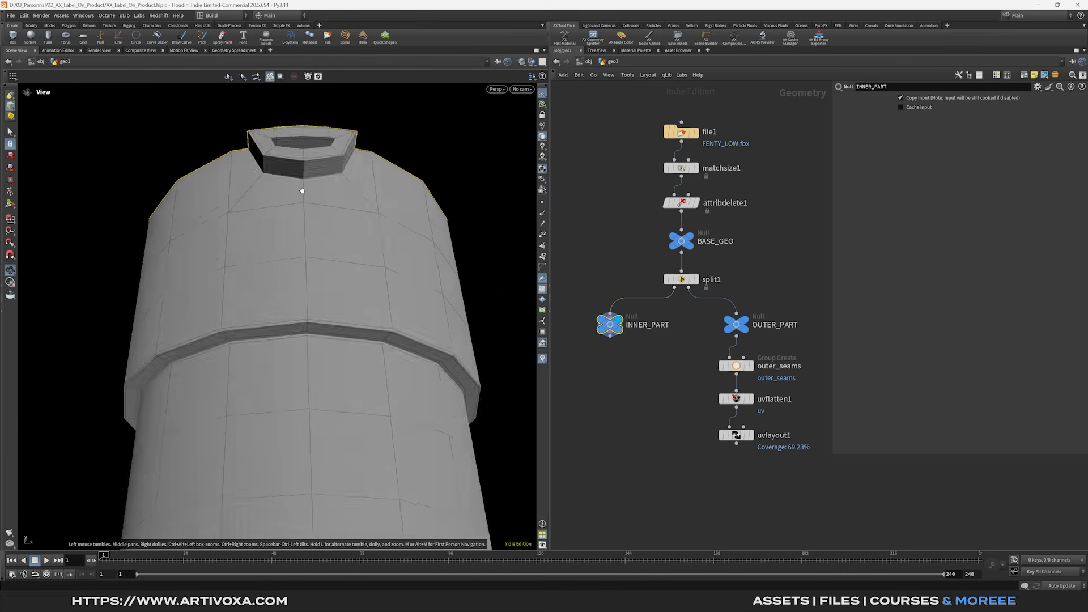
{"action": "scroll", "coordinate": [303, 189], "scroll_direction": "up", "scroll_amount": 5}
{"action": "key", "text": "s"}
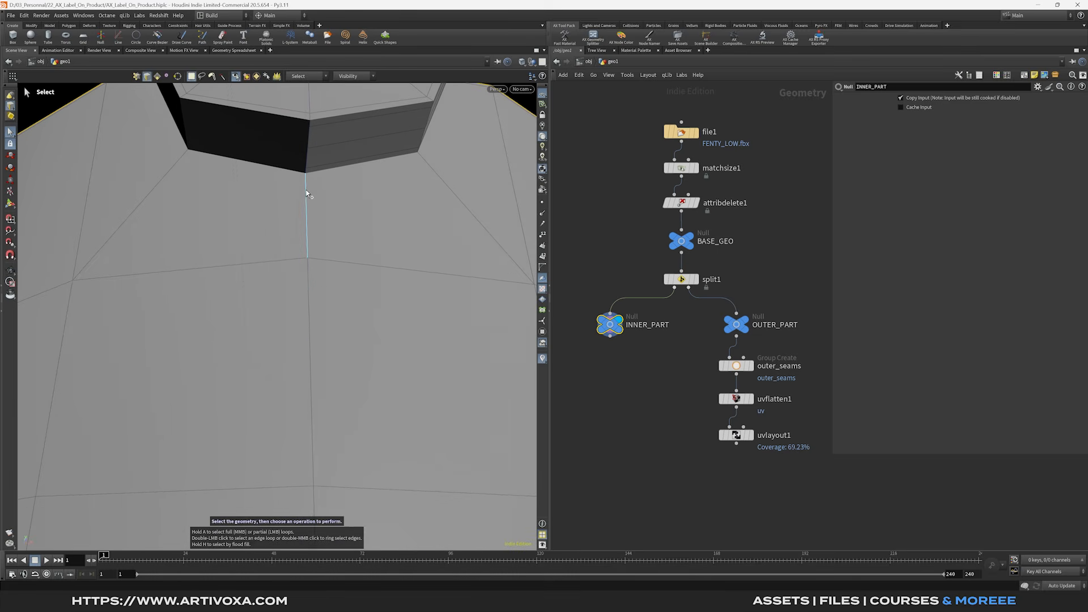
{"action": "double_click", "coordinate": [306, 191], "text": "shift"}
- Add the edge outline around the inner part's top notch to the selection
{"action": "scroll", "coordinate": [345, 296], "scroll_direction": "down", "scroll_amount": 12}
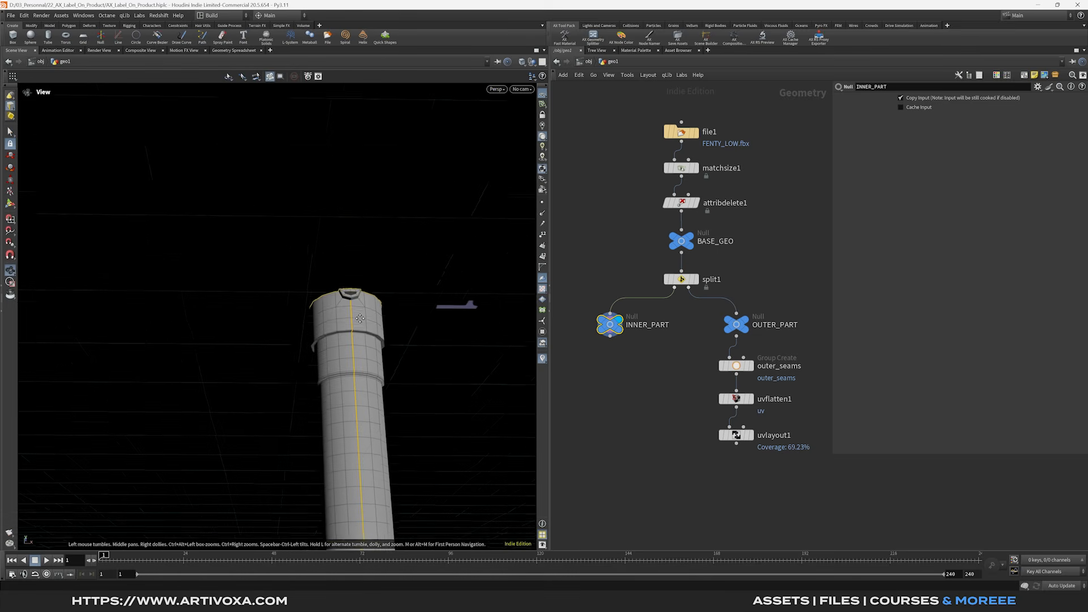
{"action": "middle_click_drag", "start_coordinate": [350, 350], "coordinate": [348, 233], "text": "alt"}
{"action": "scroll", "coordinate": [340, 205], "scroll_direction": "up", "scroll_amount": 8}
{"action": "key", "text": "ctrl+z"}
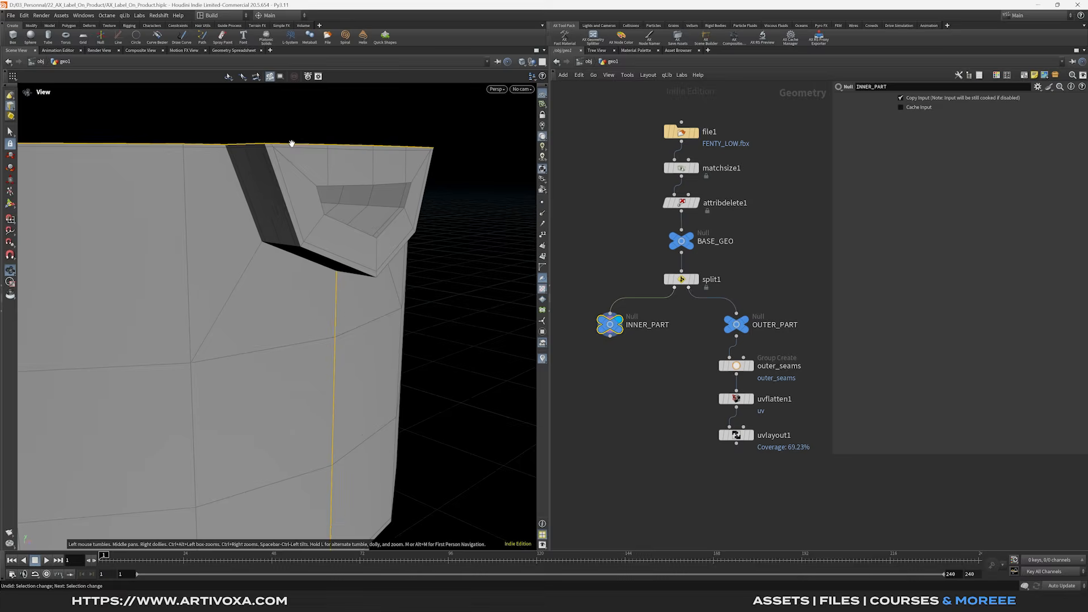
{"action": "key", "text": "s"}
{"action": "left_click_drag", "start_coordinate": [340, 212], "coordinate": [311, 213], "text": "alt"}
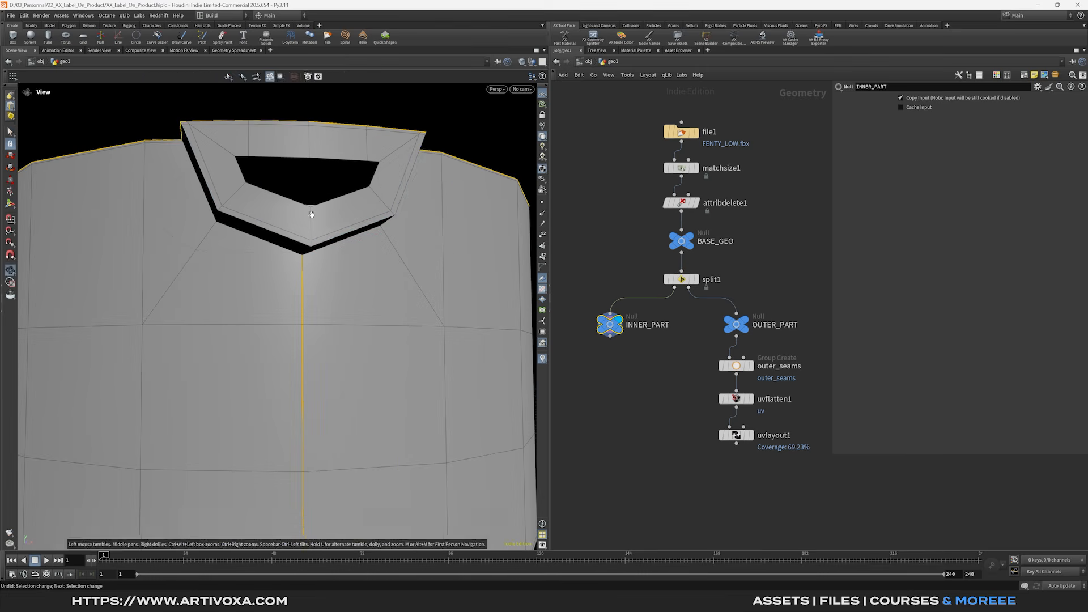
{"action": "double_click", "coordinate": [342, 238], "text": "shift"}
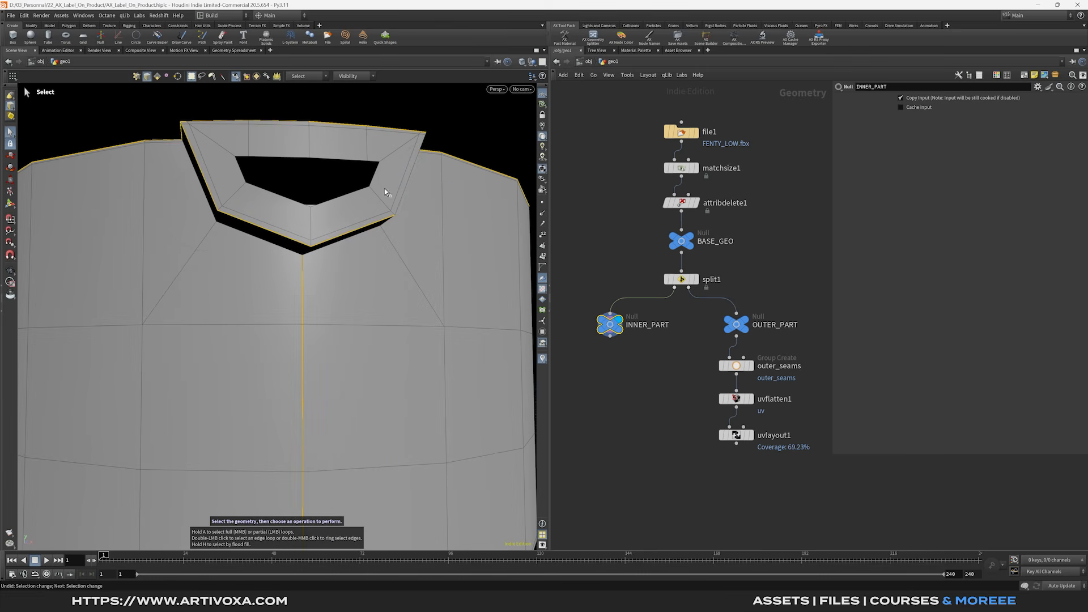
{"action": "left_click", "coordinate": [426, 134], "text": "shift"}
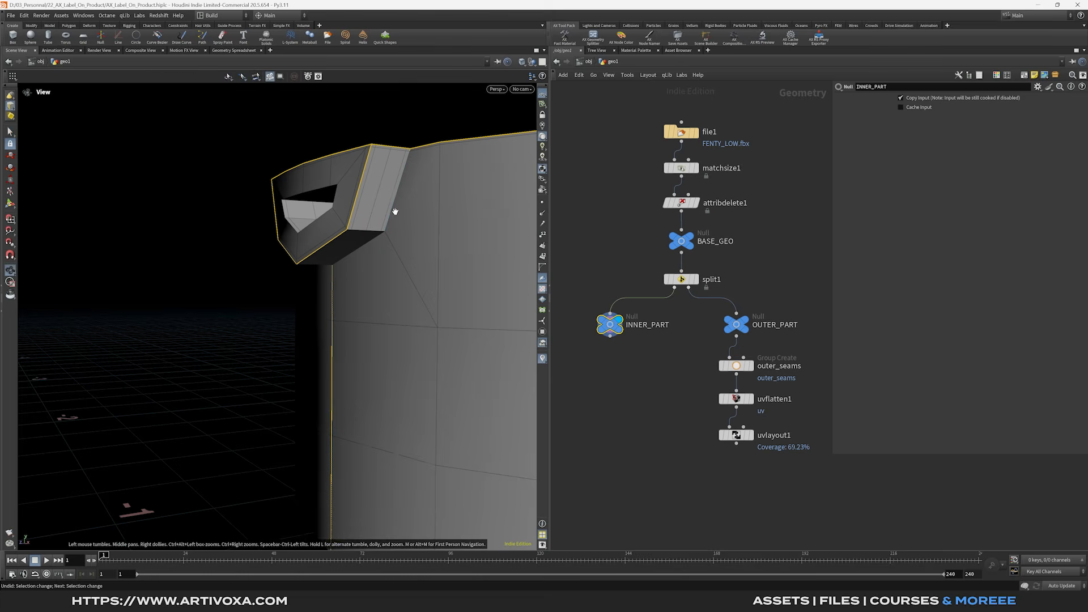
{"action": "left_click_drag", "start_coordinate": [395, 211], "coordinate": [270, 247]}
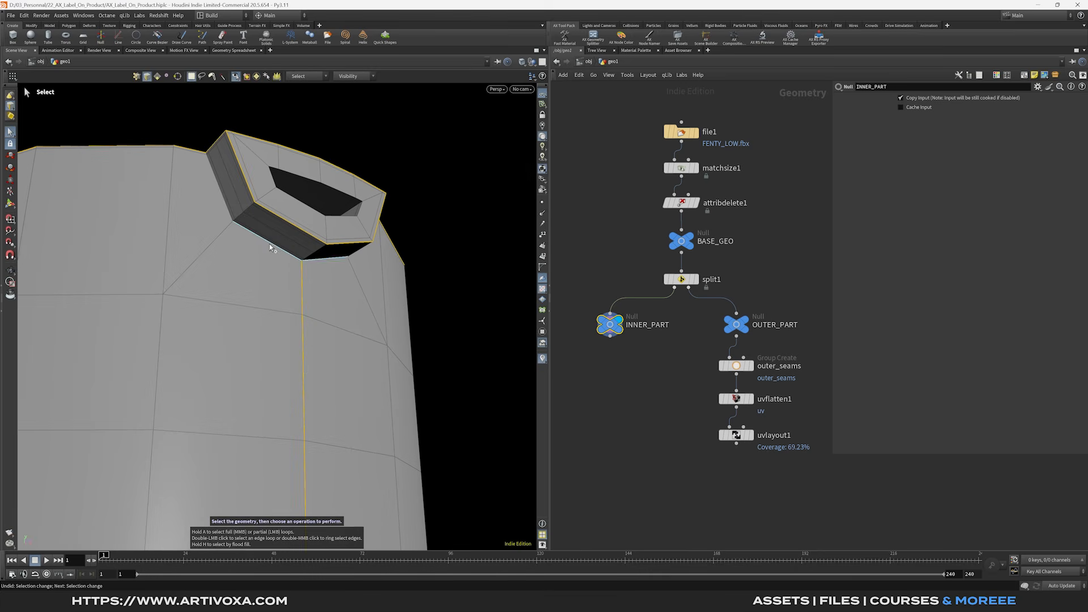
- Add the short edges linking the vertical seam to the notch outline to the selection
{"action": "left_click", "coordinate": [259, 233], "text": "shift"}
{"action": "left_click_drag", "start_coordinate": [216, 185], "coordinate": [225, 196], "text": "alt"}
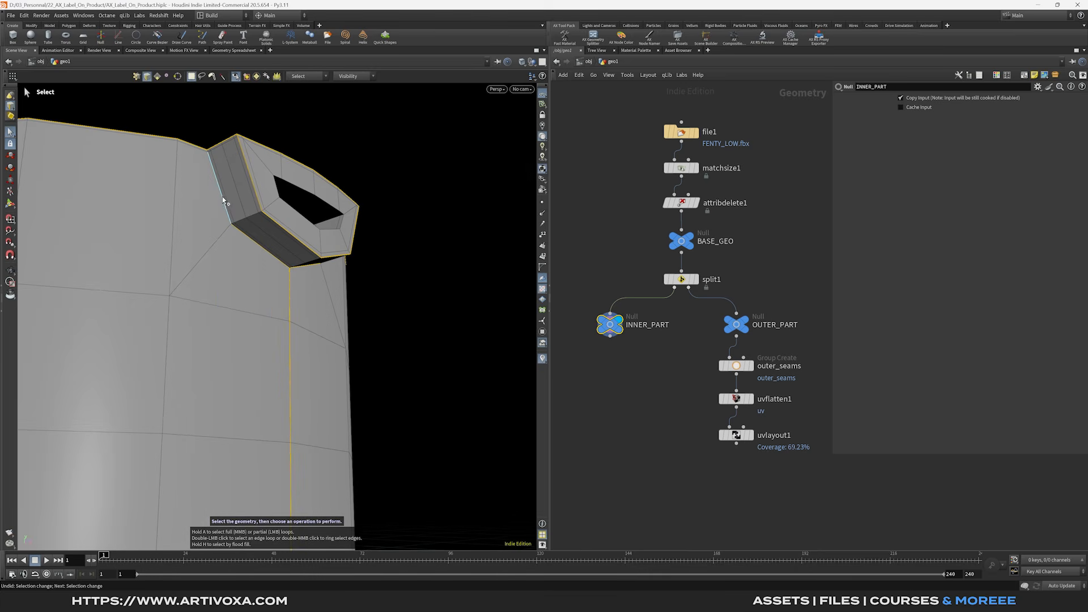
{"action": "left_click_drag", "start_coordinate": [210, 156], "coordinate": [333, 212], "text": "alt"}
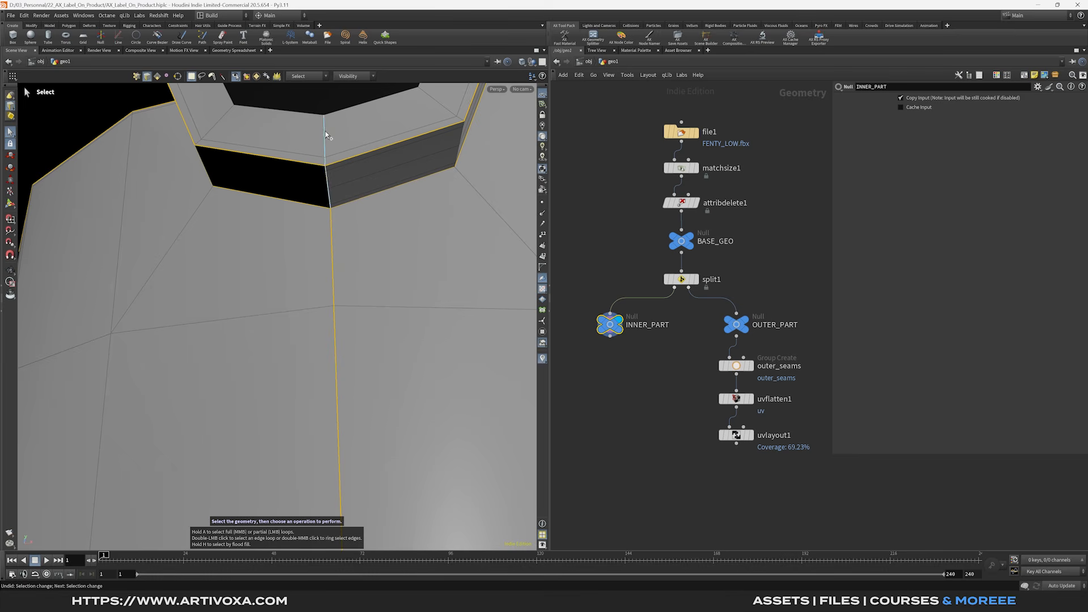
{"action": "left_click_drag", "start_coordinate": [331, 120], "coordinate": [321, 180], "text": "alt"}
{"action": "left_click", "coordinate": [324, 178], "text": "shift"}
{"action": "key", "text": "ctrl+z"}
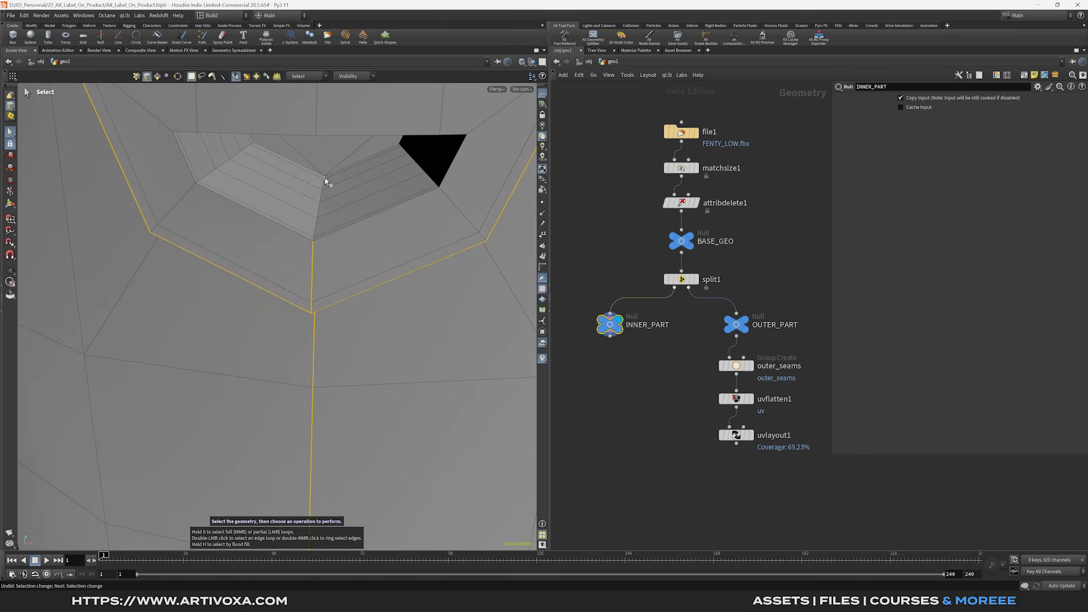
{"action": "left_click", "coordinate": [325, 179], "text": "shift"}
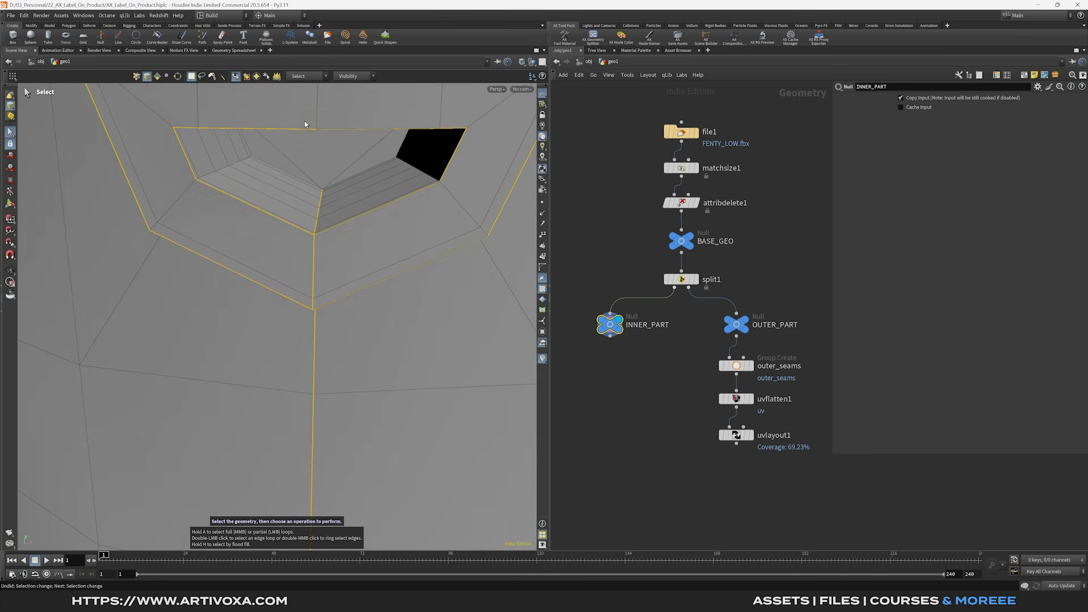
{"action": "left_click_drag", "start_coordinate": [267, 163], "coordinate": [247, 151], "text": "alt"}
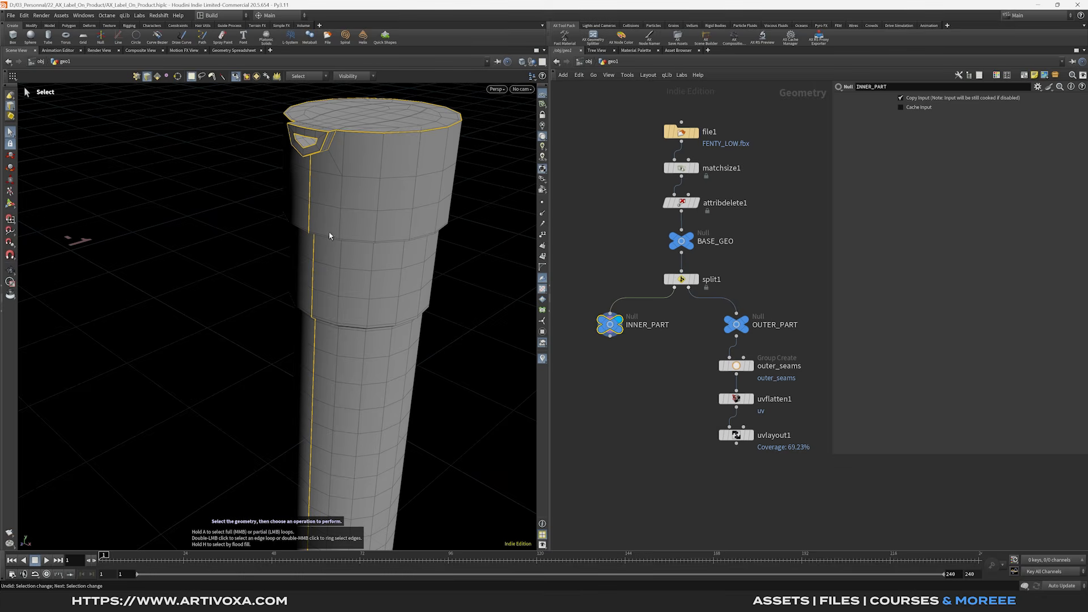
- Create an edge group from the selected inner-part edges below INNER_PART, naming the node and group inner_seams
{"action": "key", "text": "Tab"}
{"action": "type", "text": "group"}
{"action": "key", "text": "Return"}
{"action": "left_click", "coordinate": [595, 333]}
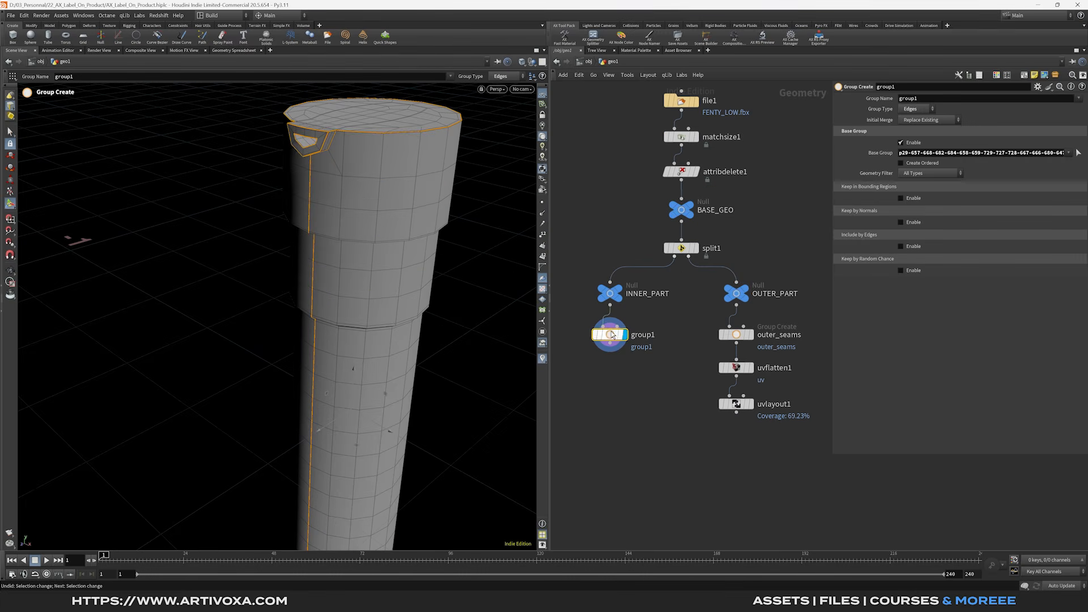
{"action": "double_click", "coordinate": [643, 335]}
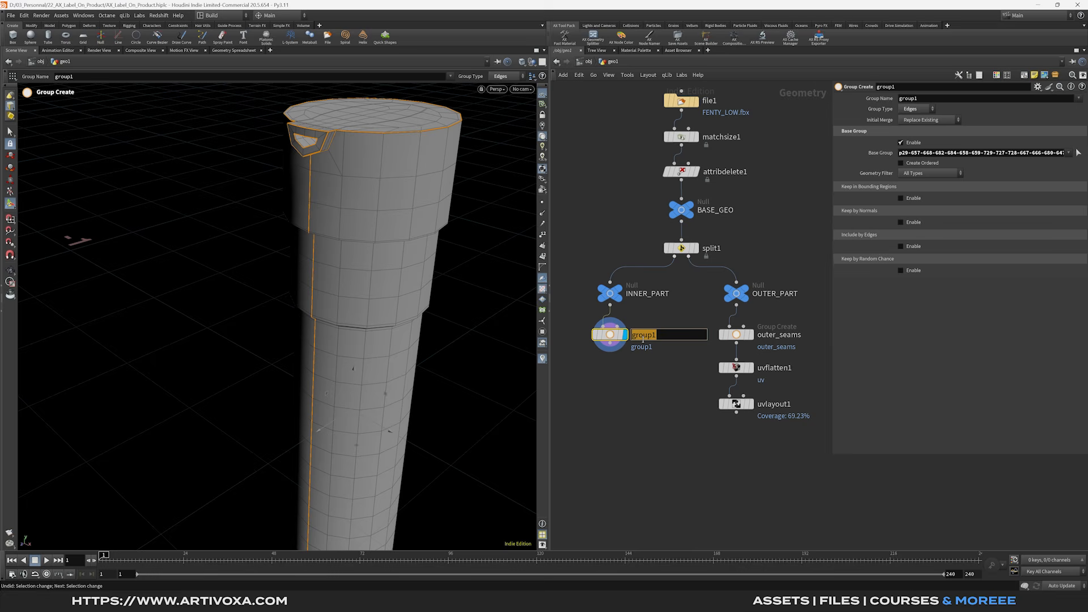
{"action": "type", "text": "inner_seams"}
{"action": "double_click", "coordinate": [651, 339]}
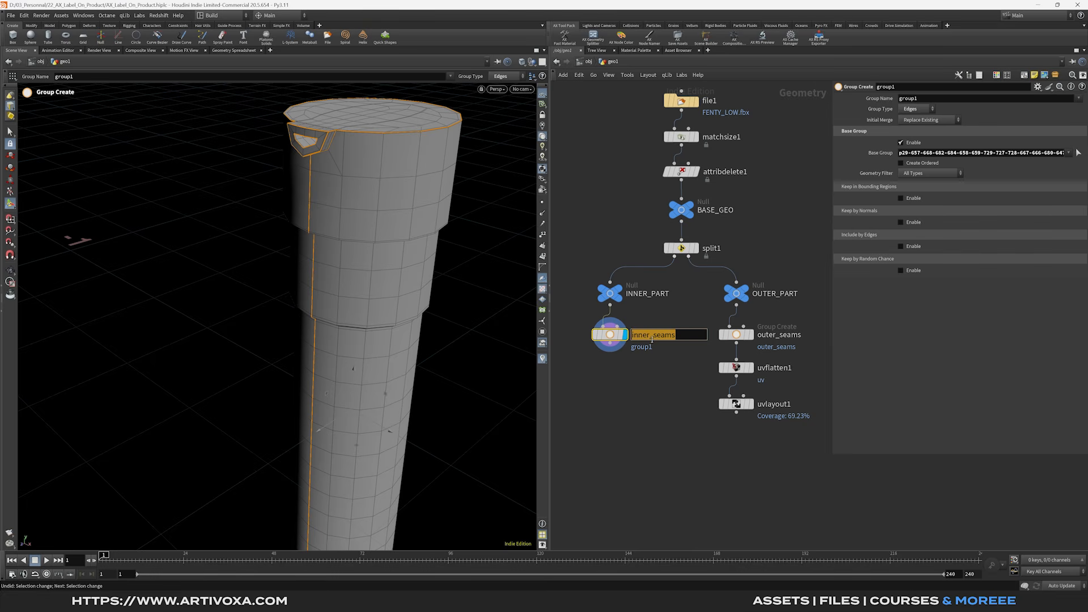
{"action": "double_click", "coordinate": [933, 99]}
{"action": "key", "text": "Return"}
- Add a UV Flatten node after inner_seams, use the inner_seams group as its seams, and rectify the wall island
{"action": "key", "text": "Tab"}
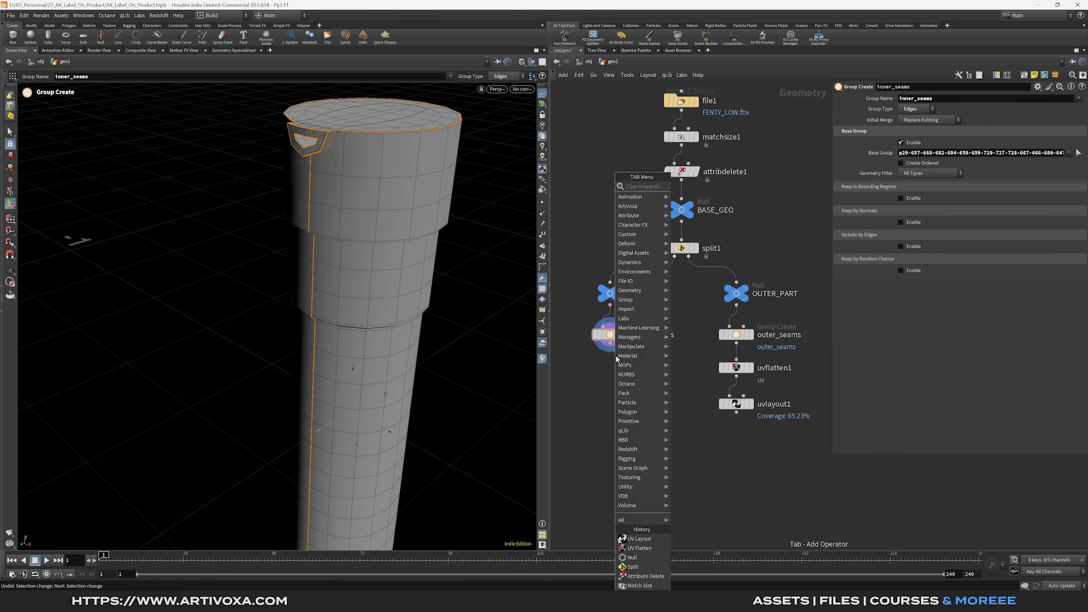
{"action": "type", "text": "uv fl"}
{"action": "key", "text": "Return"}
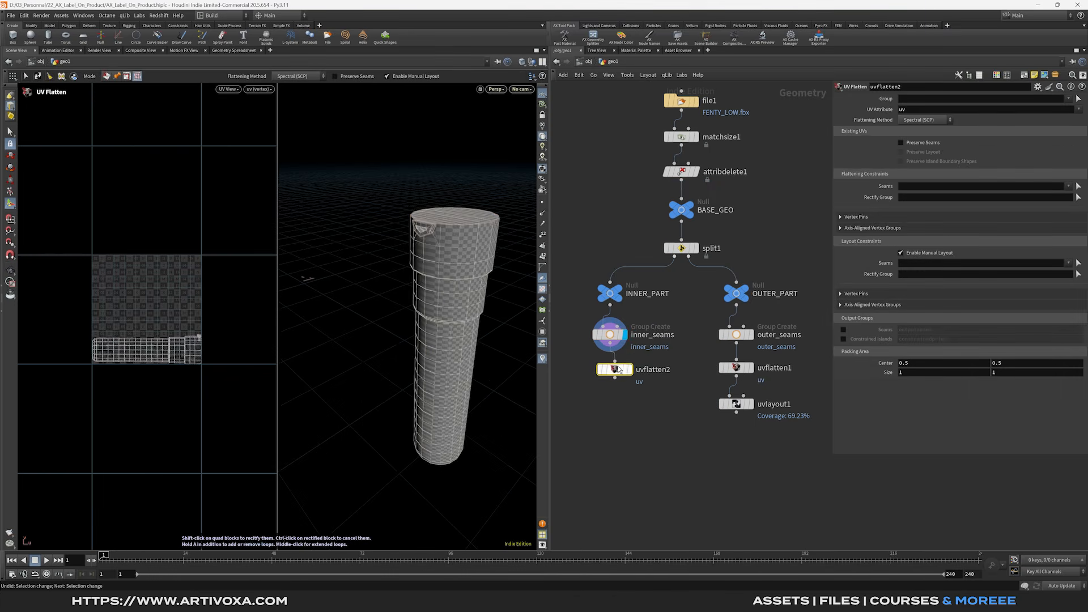
{"action": "left_click", "coordinate": [606, 369]}
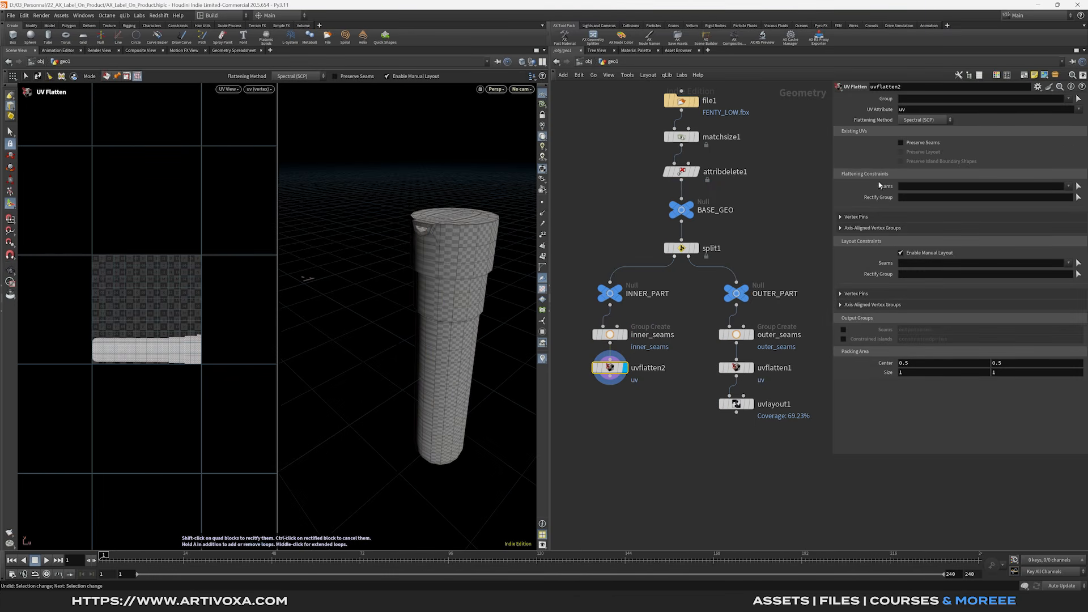
{"action": "left_click", "coordinate": [1067, 186]}
{"action": "left_click", "coordinate": [1038, 247]}
{"action": "scroll", "coordinate": [134, 354], "scroll_direction": "up", "scroll_amount": 10}
{"action": "middle_click_drag", "start_coordinate": [134, 353], "coordinate": [119, 344], "text": "alt"}
{"action": "scroll", "coordinate": [126, 339], "scroll_direction": "down", "scroll_amount": 7}
{"action": "key", "text": "Return"}
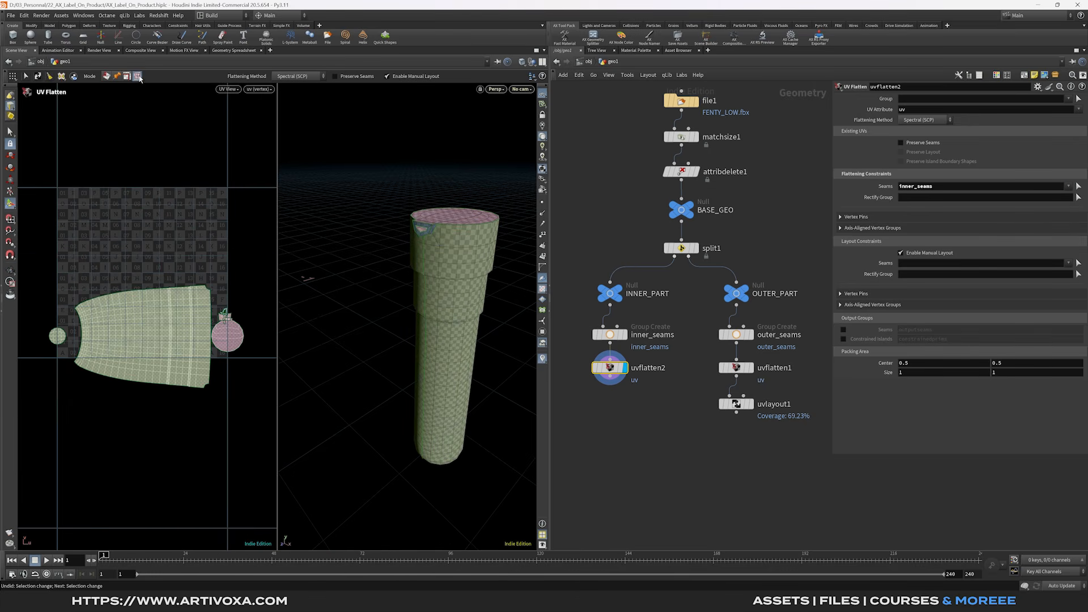
{"action": "left_click", "coordinate": [147, 324], "text": "shift"}
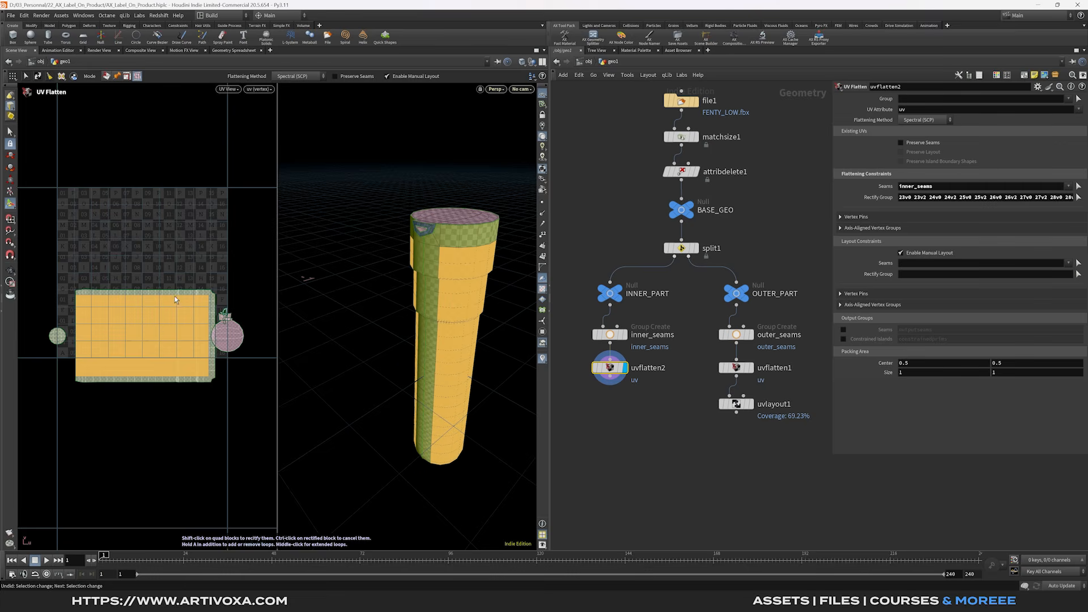
{"action": "left_click", "coordinate": [139, 352], "text": "shift"}
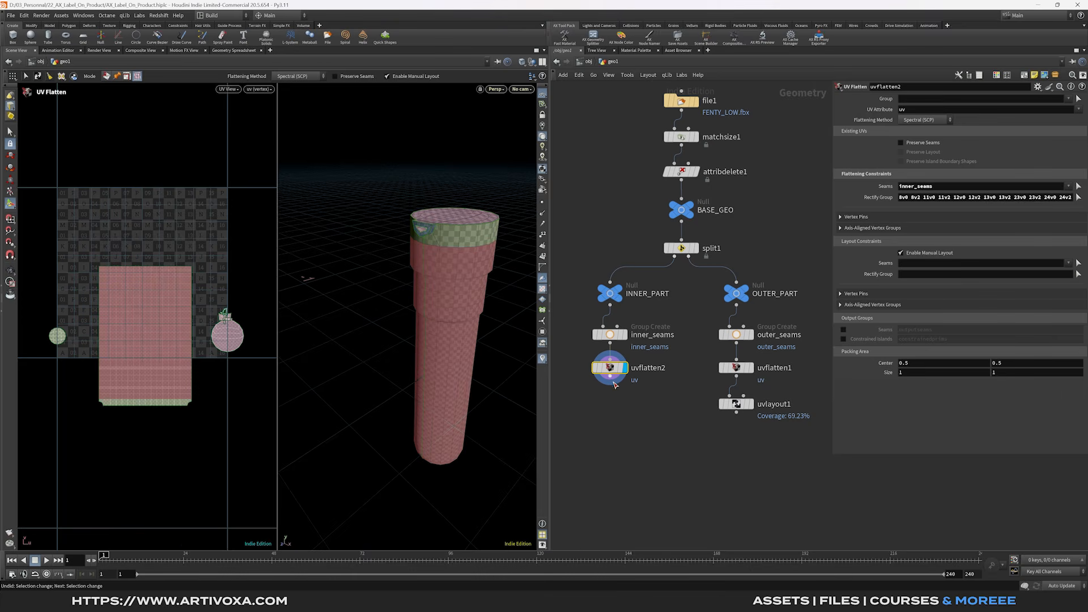
- Add a UV Layout node after the inner part's UV Flatten to pack its islands
{"action": "key", "text": "Tab"}
{"action": "type", "text": "uv lay"}
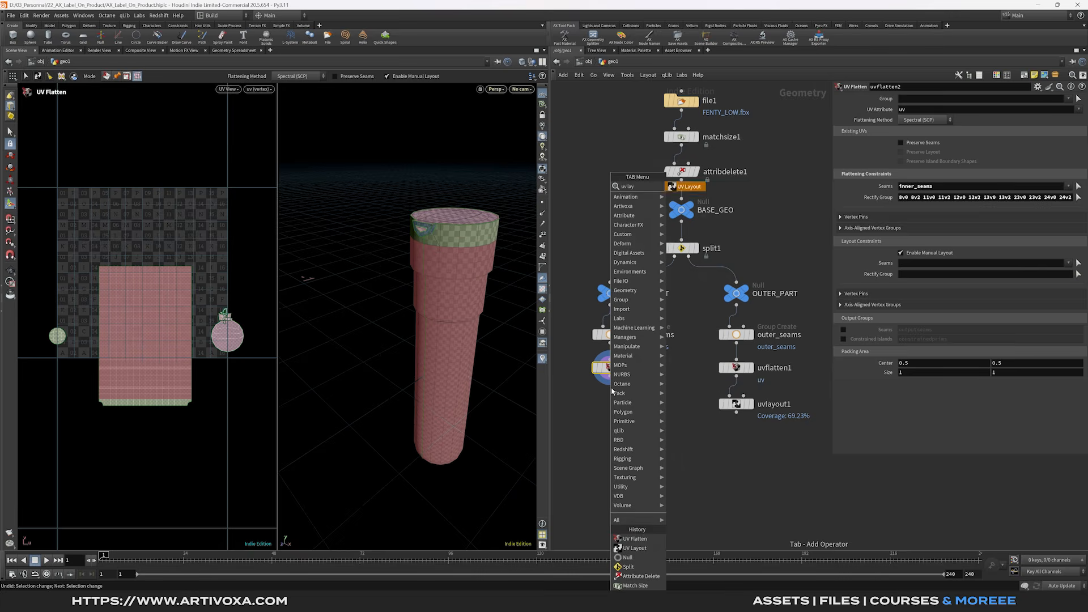
{"action": "key", "text": "Return"}
{"action": "left_click", "coordinate": [610, 399]}
{"action": "scroll", "coordinate": [324, 244], "scroll_direction": "down", "scroll_amount": 5}
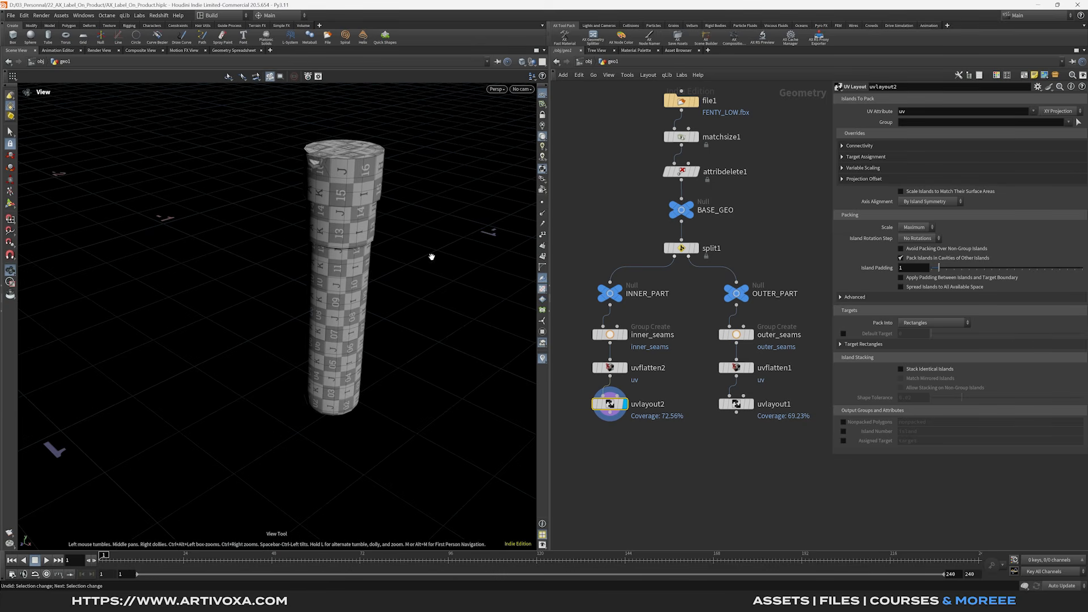
- Merge the inner and outer parts' UV Layout outputs into one stream
{"action": "left_click_drag", "start_coordinate": [585, 436], "coordinate": [769, 394]}
{"action": "key", "text": "Tab"}
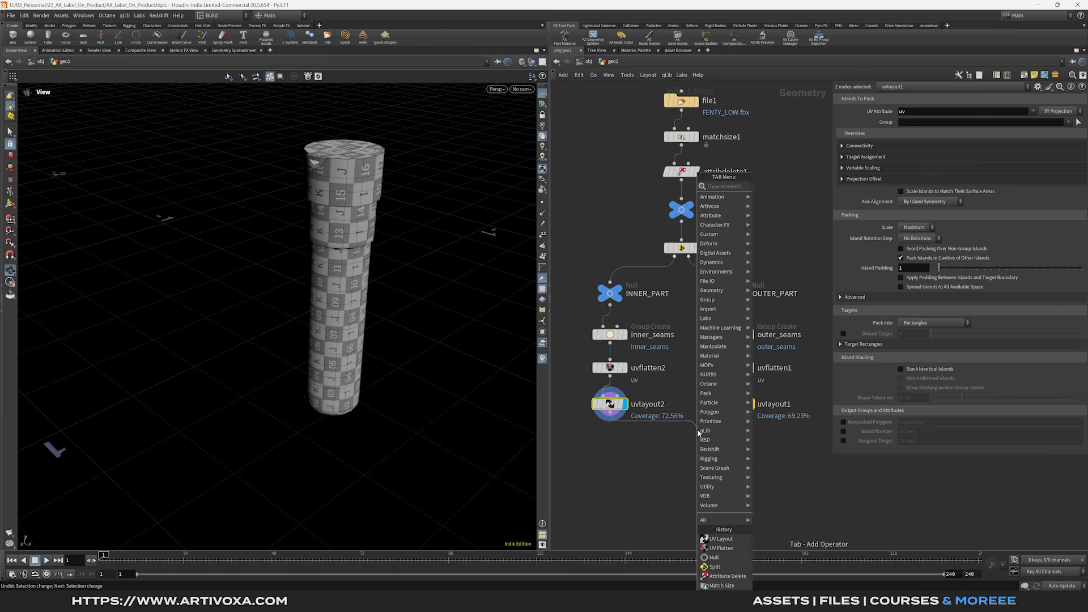
{"action": "type", "text": "merge"}
{"action": "key", "text": "Return"}
{"action": "left_click", "coordinate": [681, 441]}
{"action": "scroll", "coordinate": [317, 244], "scroll_direction": "down", "scroll_amount": 4}
{"action": "left_click_drag", "start_coordinate": [312, 243], "coordinate": [332, 219]}
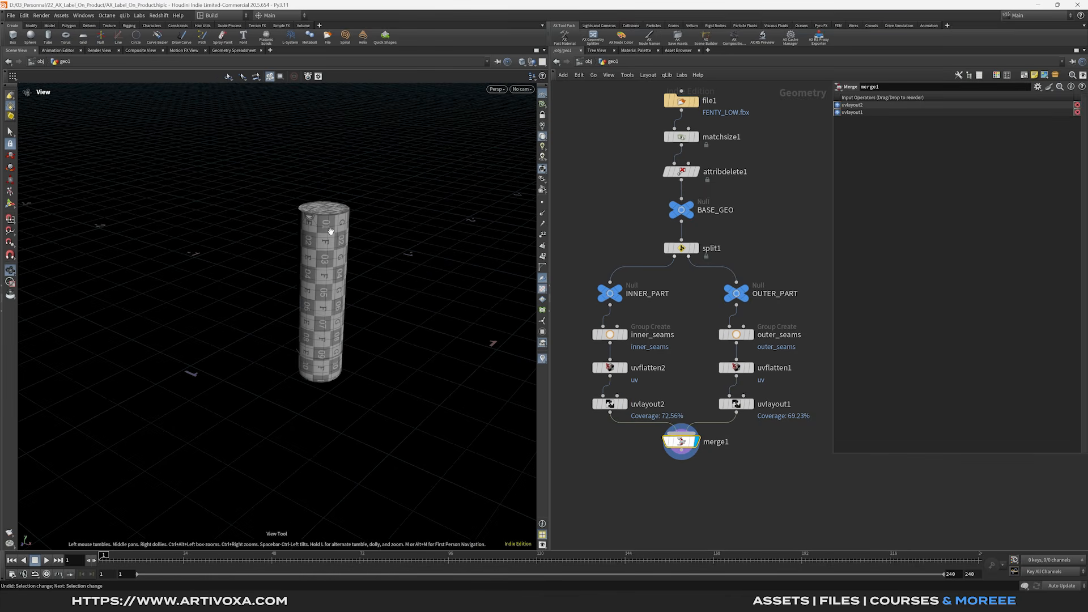
- Add a UV Layout node after the merge to pack both parts' islands together into one UV space
{"action": "key", "text": "space+5"}
{"action": "scroll", "coordinate": [319, 170], "scroll_direction": "down", "scroll_amount": 3}
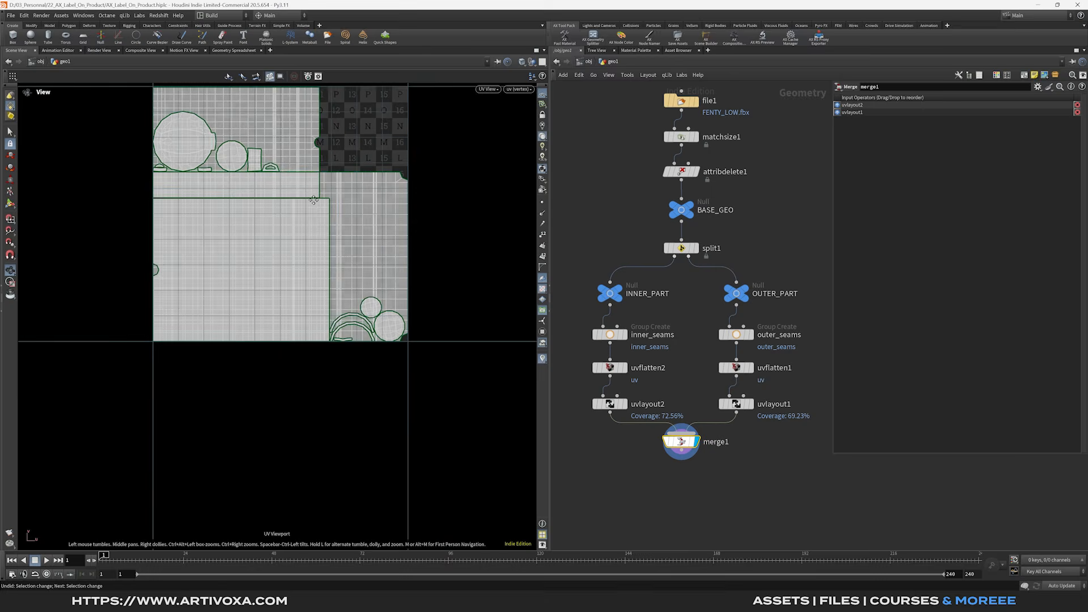
{"action": "middle_click_drag", "start_coordinate": [317, 176], "coordinate": [304, 279]}
{"action": "middle_click_drag", "start_coordinate": [632, 470], "coordinate": [652, 367]}
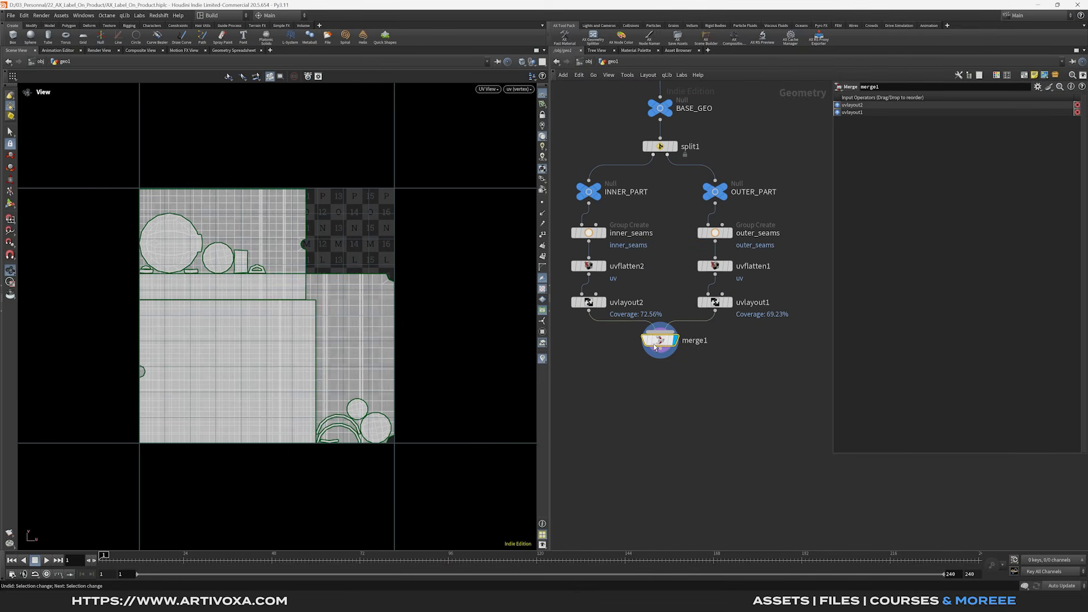
{"action": "key", "text": "Tab"}
{"action": "type", "text": "ub"}
{"action": "key", "text": "BackSpace"}
{"action": "key", "text": "BackSpace"}
{"action": "type", "text": "uv la"}
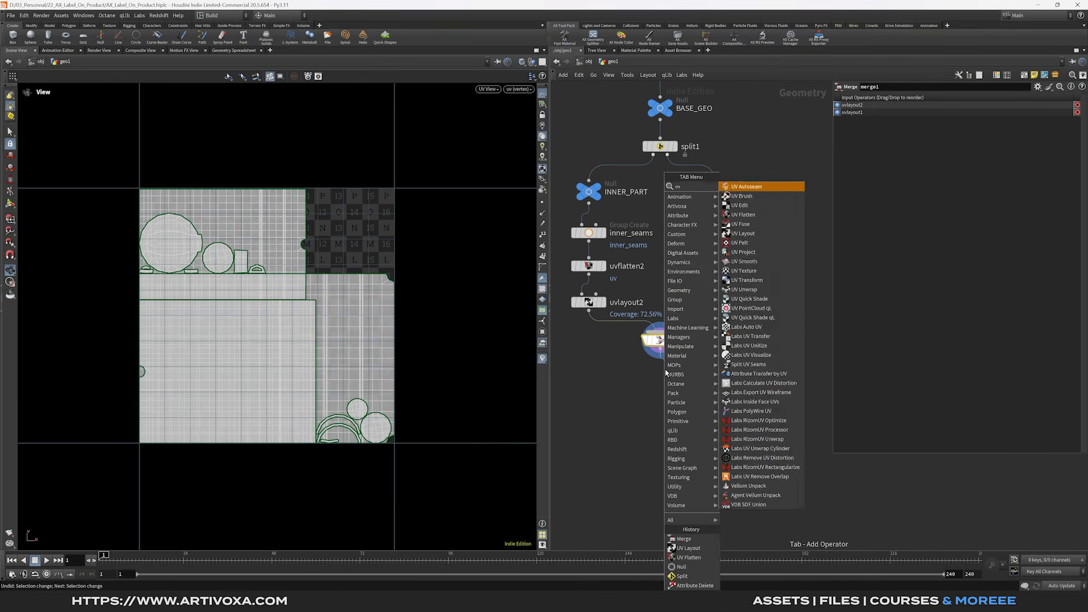
{"action": "key", "text": "Return"}
{"action": "left_click", "coordinate": [665, 373]}
{"action": "left_click", "coordinate": [678, 374]}
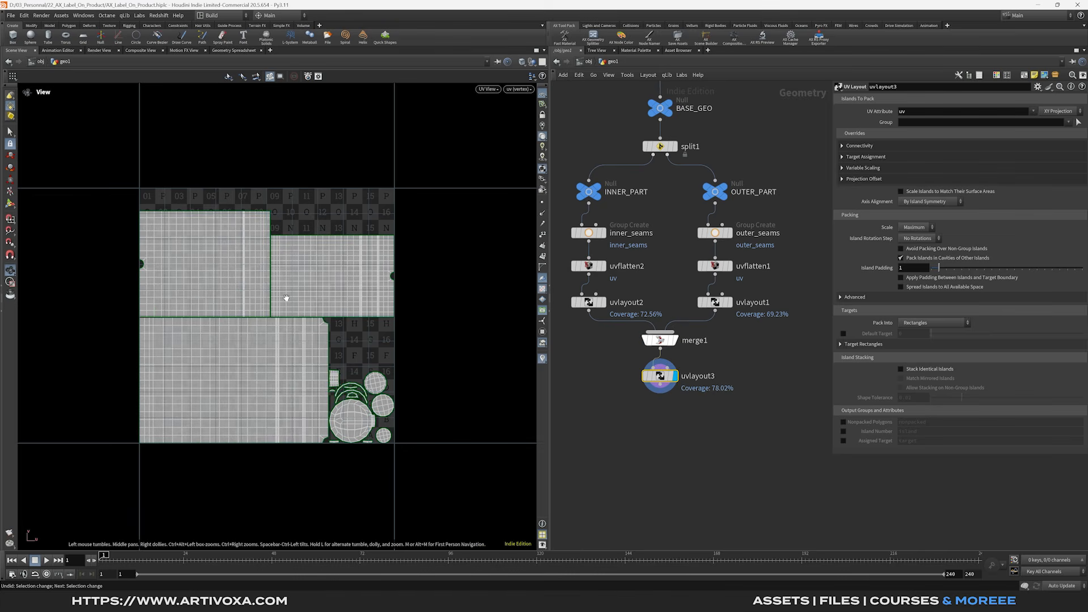
- Add a Null node at the end of the chain and name it OUT_MODEL_WITH_UVS
{"action": "key", "text": "space+1"}
{"action": "middle_click_drag", "start_coordinate": [660, 396], "coordinate": [666, 375]}
{"action": "key", "text": "Tab"}
{"action": "type", "text": "null"}
{"action": "key", "text": "Return"}
{"action": "left_click", "coordinate": [665, 375]}
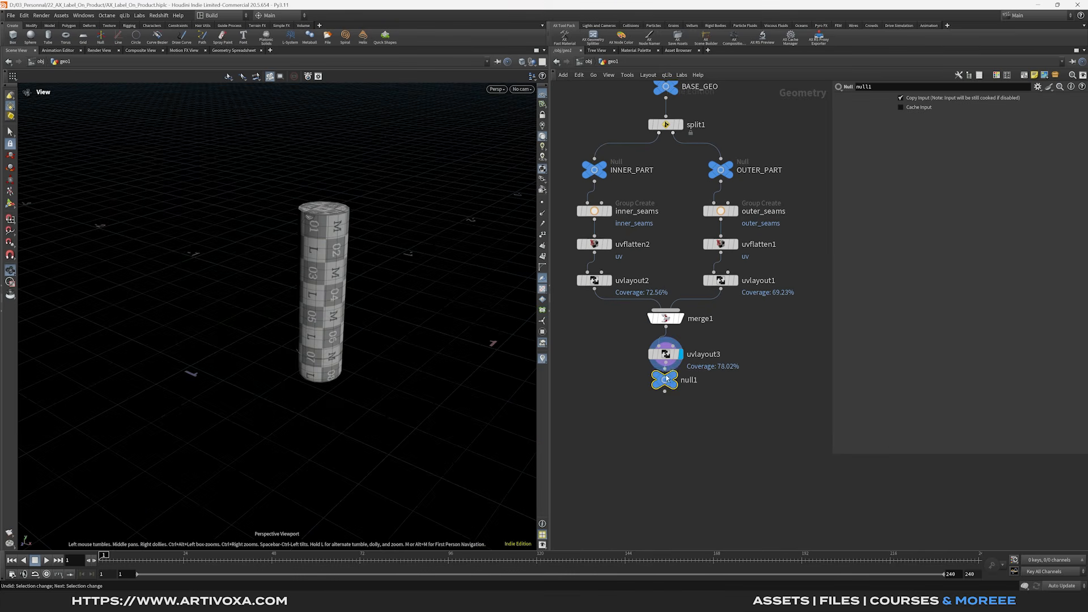
{"action": "left_click_drag", "start_coordinate": [664, 392], "coordinate": [666, 398]}
{"action": "left_click", "coordinate": [674, 395]}
{"action": "left_click", "coordinate": [686, 400]}
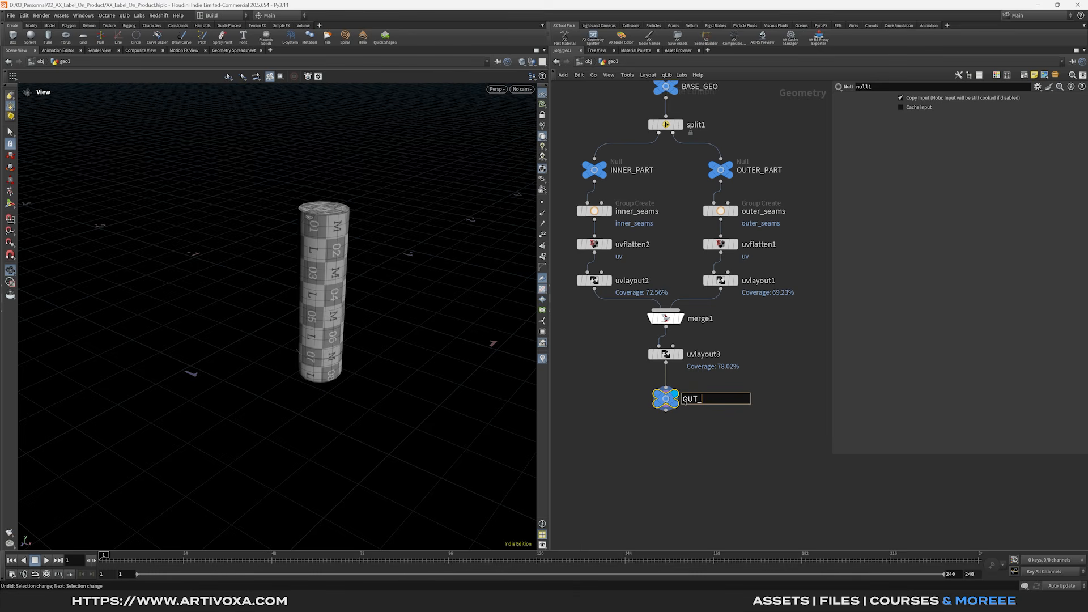
{"action": "type", "text": "OUT_MODEL_WITH_UVS"}
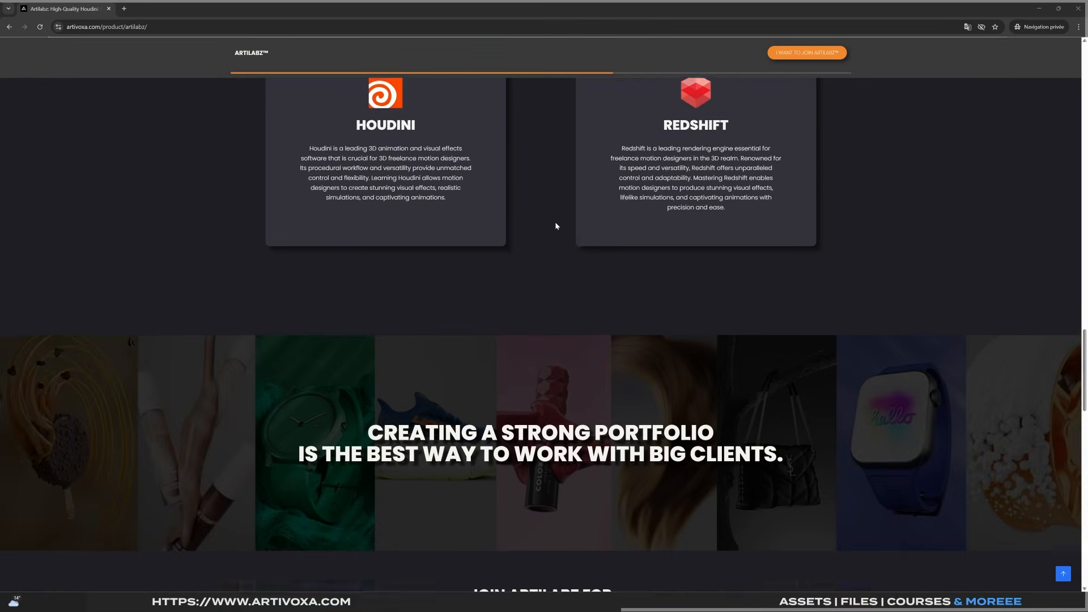
- Select a patch of faces on the outer wall and inspect where it lies in the UV layout
{"action": "scroll", "coordinate": [555, 225], "scroll_direction": "down", "scroll_amount": 10}
{"action": "scroll", "coordinate": [555, 226], "scroll_direction": "down", "scroll_amount": 1}
{"action": "left_click", "coordinate": [657, 302]}
{"action": "left_click", "coordinate": [593, 335]}
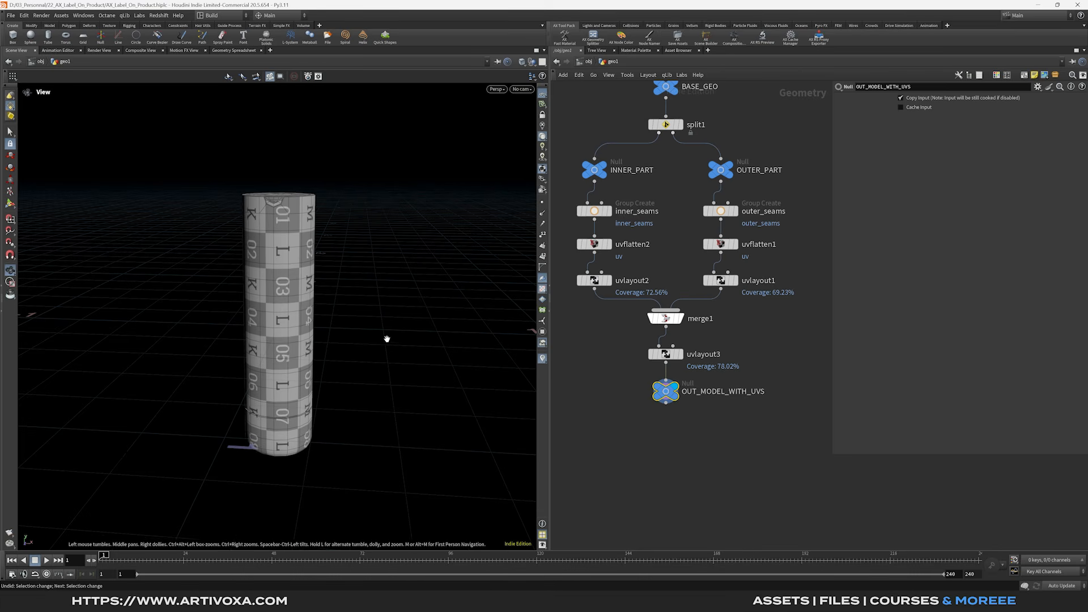
{"action": "middle_click_drag", "start_coordinate": [324, 298], "coordinate": [350, 300]}
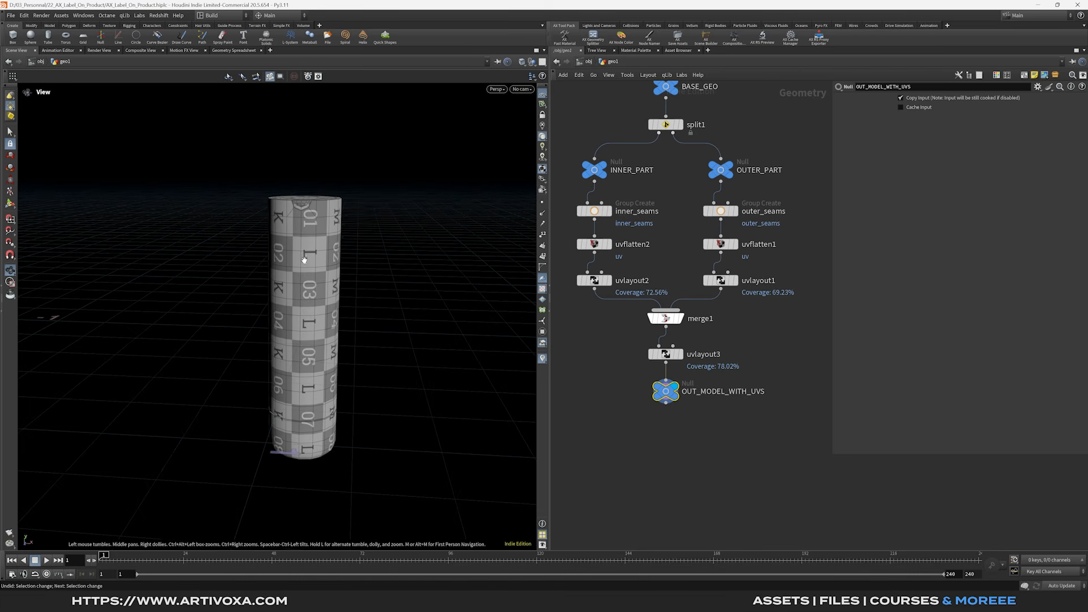
{"action": "left_click_drag", "start_coordinate": [630, 445], "coordinate": [715, 381]}
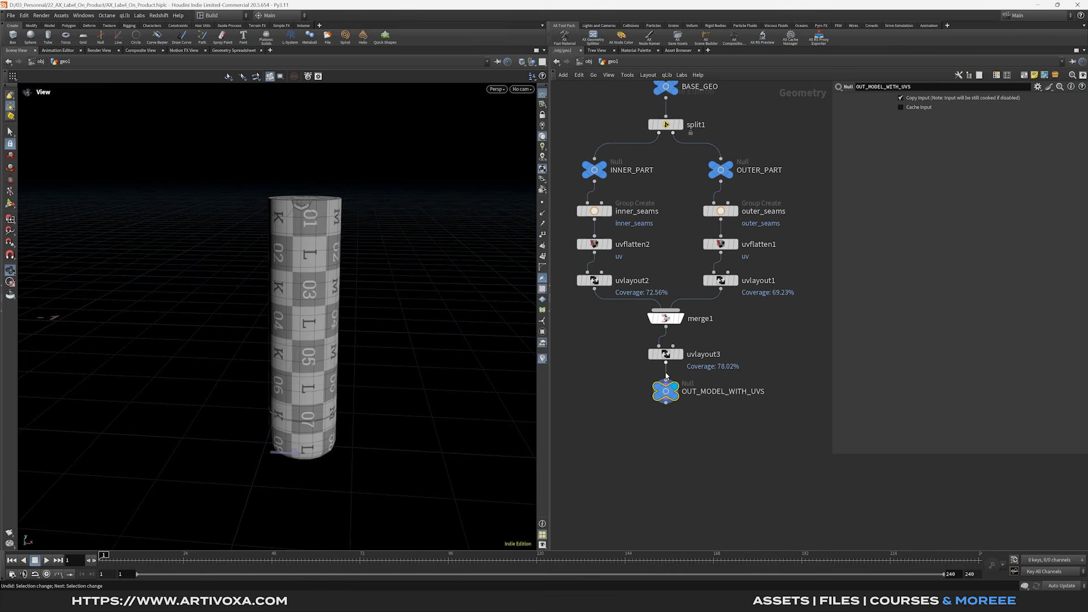
{"action": "left_click", "coordinate": [9, 132]}
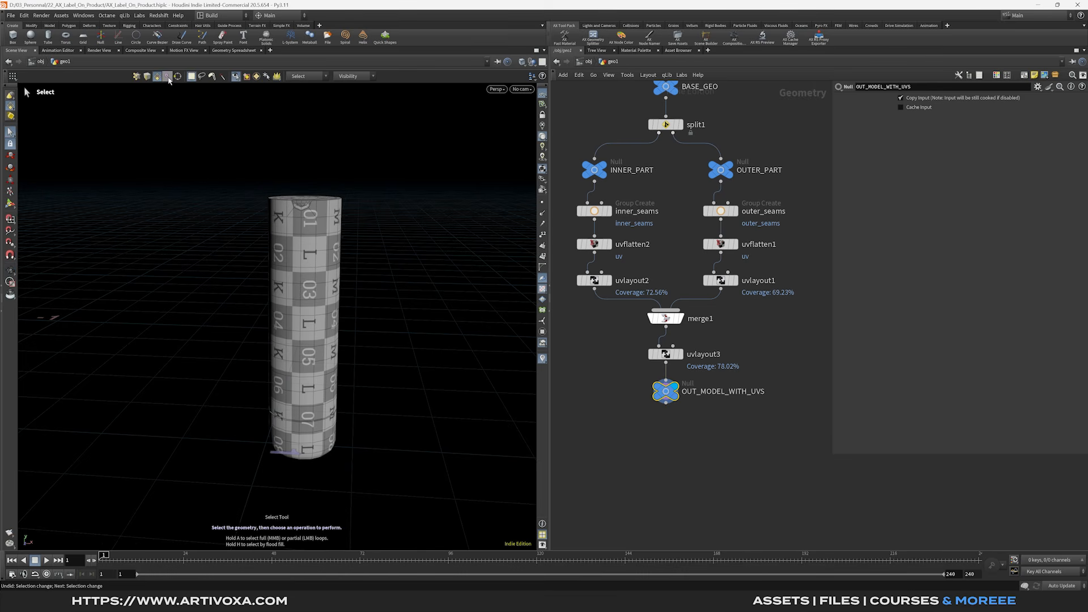
{"action": "left_click_drag", "start_coordinate": [297, 244], "coordinate": [310, 330], "text": "alt"}
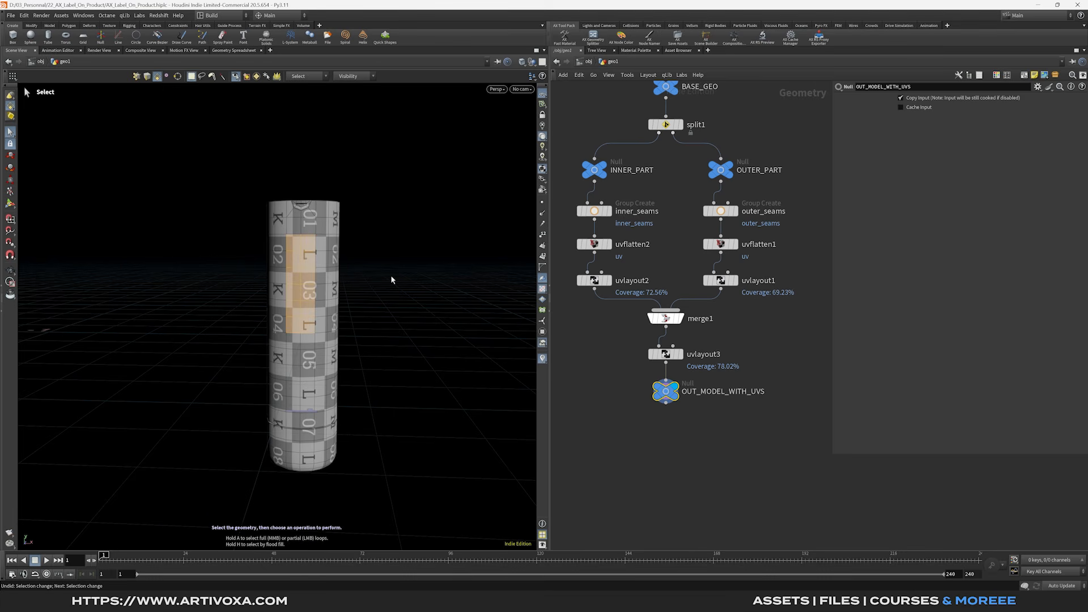
{"action": "key", "text": "space+5"}
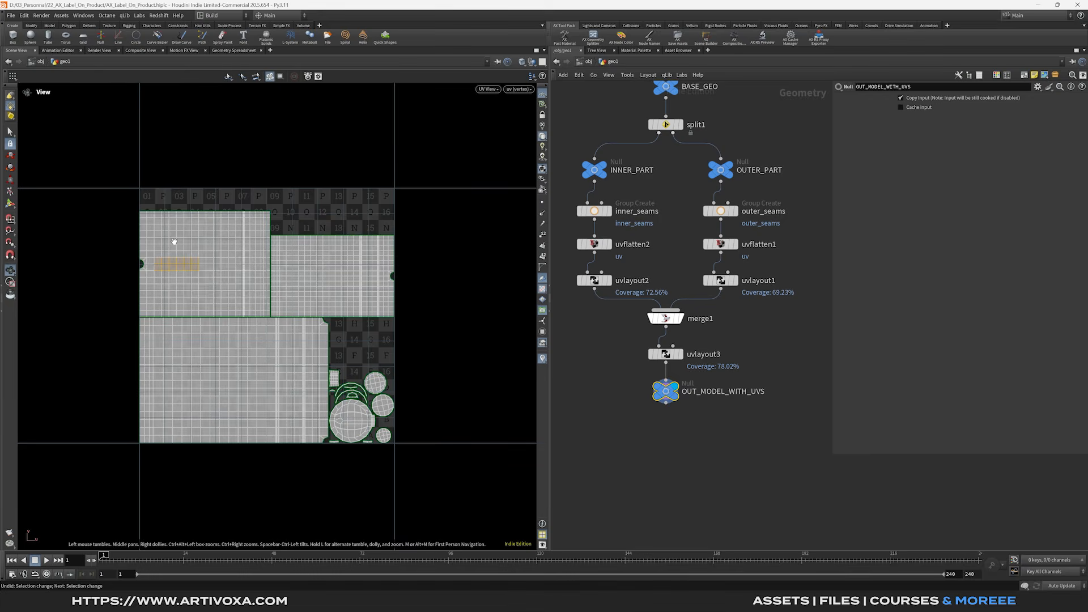
{"action": "left_click_drag", "start_coordinate": [174, 274], "coordinate": [220, 280]}
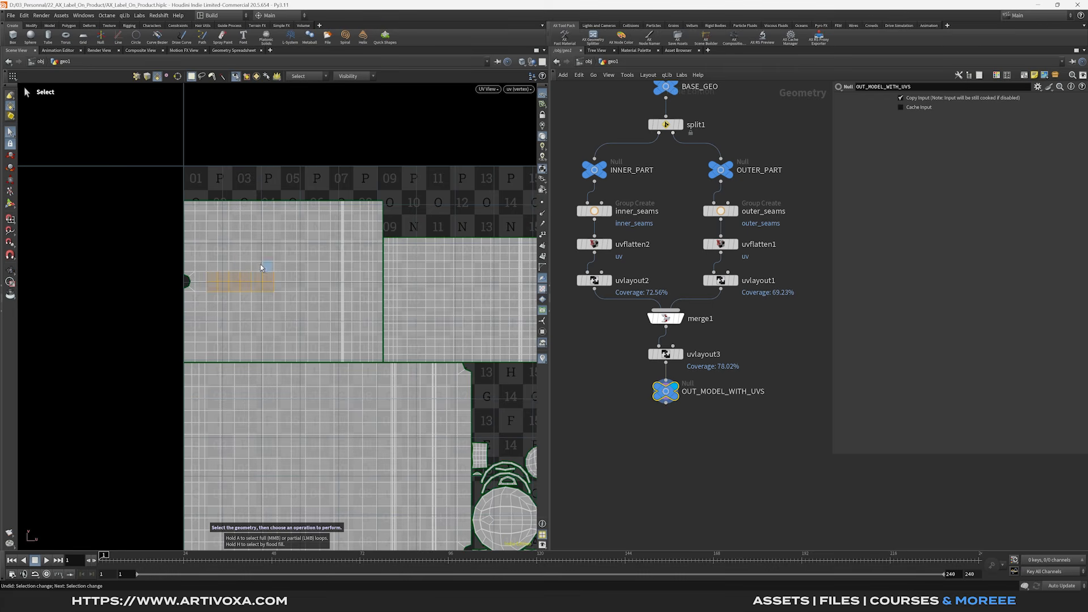
{"action": "scroll", "coordinate": [280, 279], "scroll_direction": "down", "scroll_amount": 3}
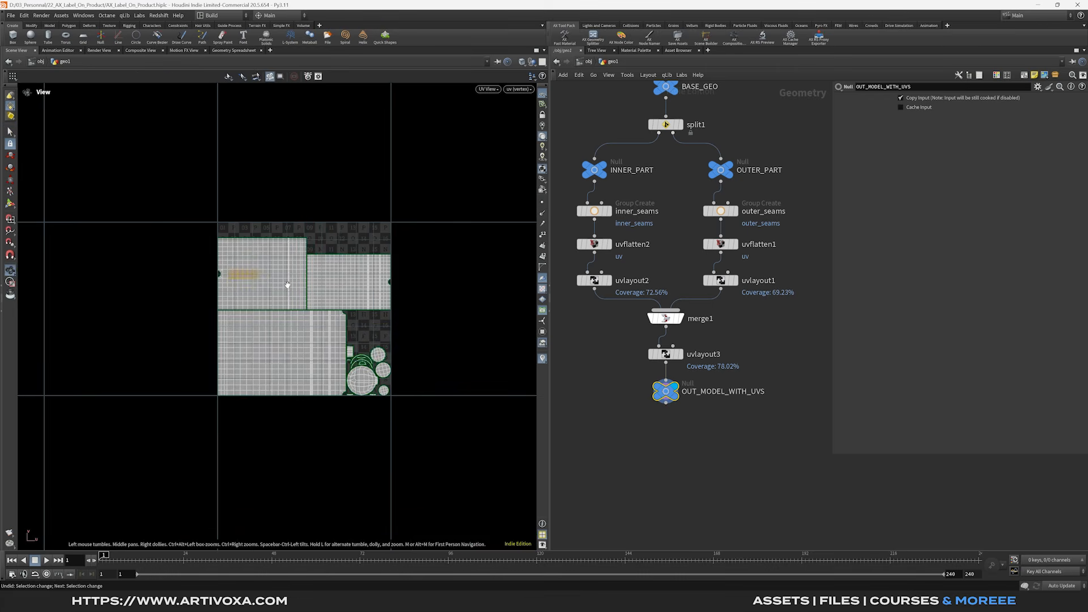
{"action": "scroll", "coordinate": [289, 290], "scroll_direction": "up", "scroll_amount": 2}
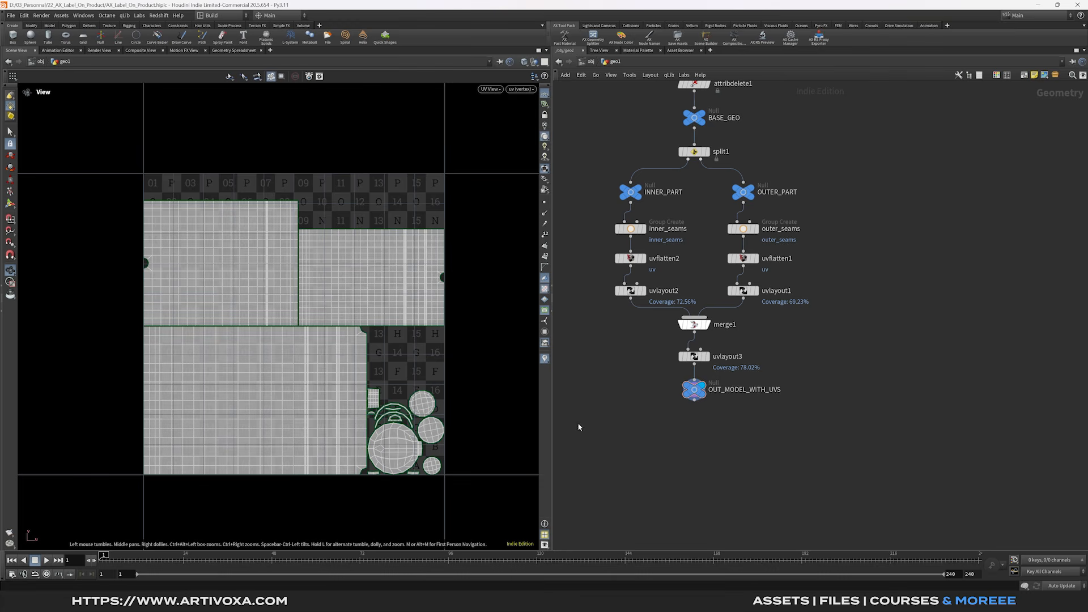
- Save the OUT_MODEL_WITH_UVS node's UVs as the texture image $HIP/uvs.png at 4096 × 4096 resolution
{"action": "right_click", "coordinate": [689, 390]}
{"action": "mouse_move", "coordinate": [717, 474]}
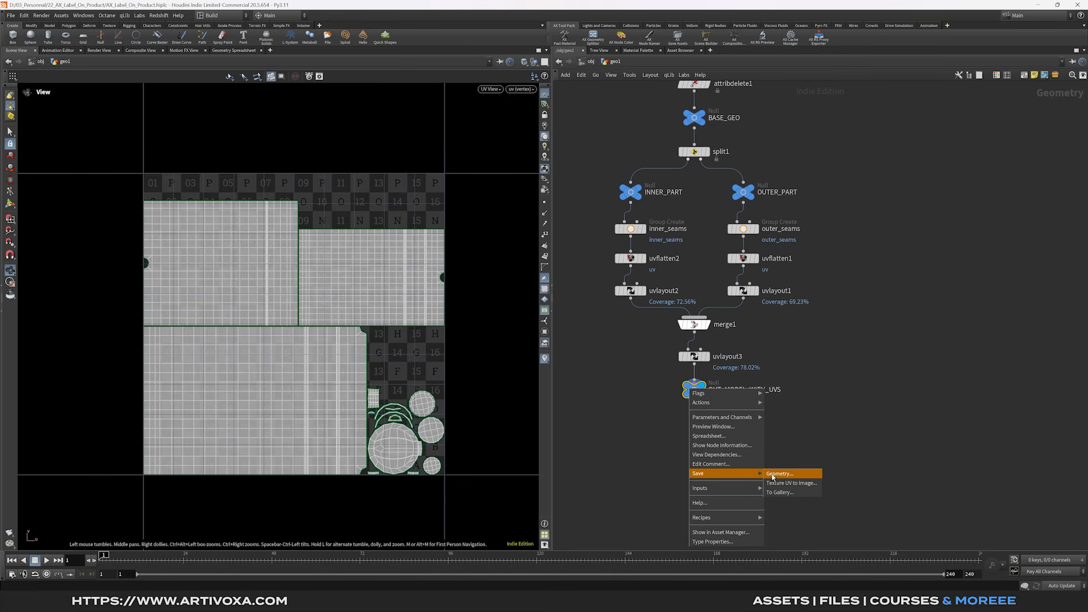
{"action": "left_click", "coordinate": [790, 483]}
{"action": "left_click", "coordinate": [794, 420]}
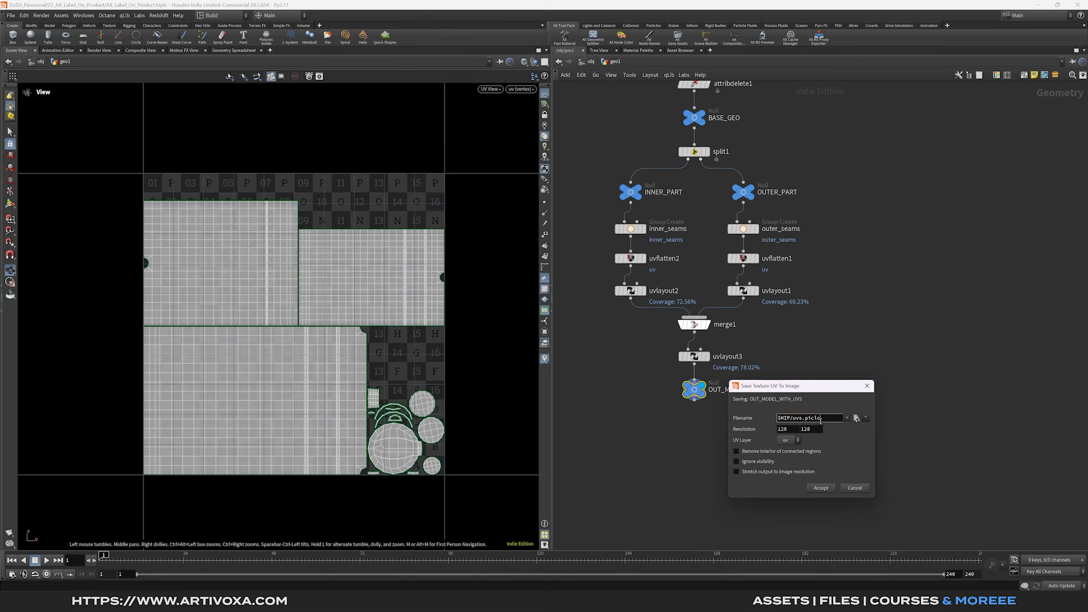
{"action": "double_click", "coordinate": [790, 429]}
{"action": "double_click", "coordinate": [818, 430]}
{"action": "type", "text": "4096"}
{"action": "left_click", "coordinate": [823, 488]}
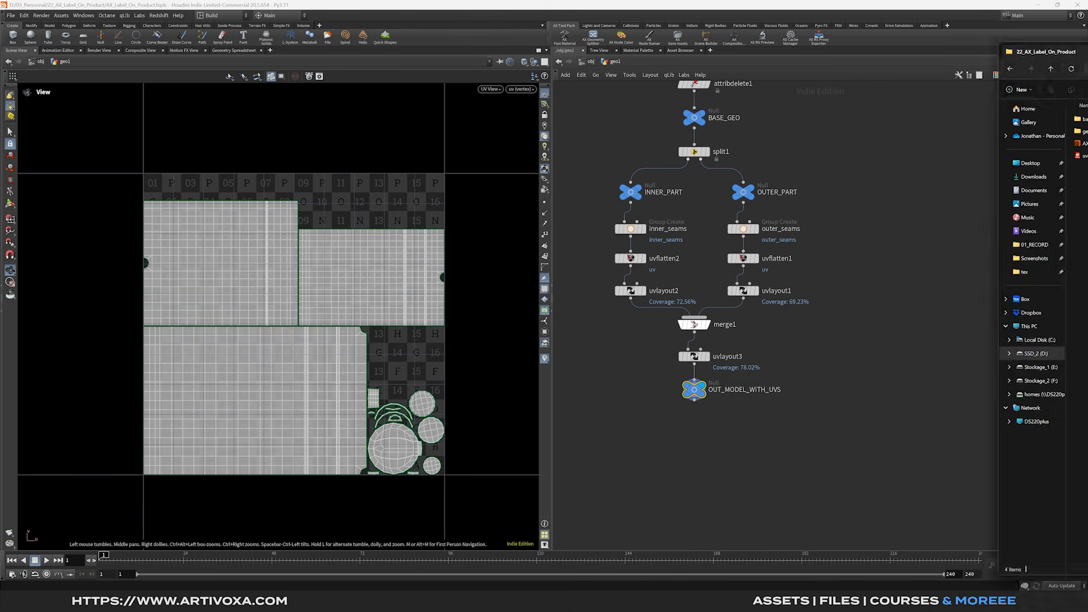
- Switch to Photoshop and create a new 4096 × 4096 pixel document
{"action": "left_click_drag", "start_coordinate": [1087, 60], "coordinate": [539, 118]}
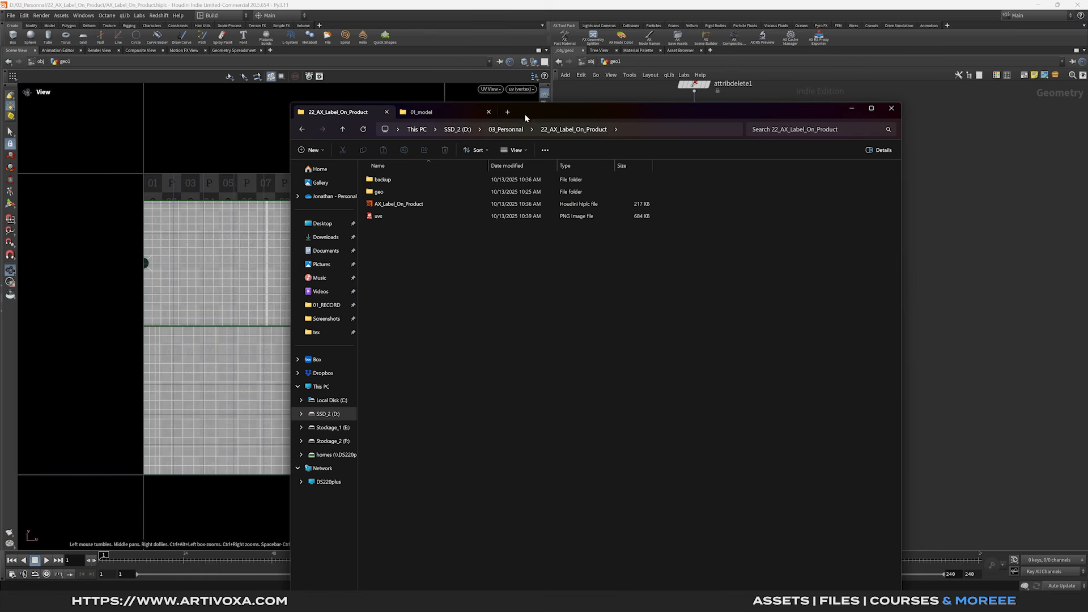
{"action": "left_click_drag", "start_coordinate": [396, 112], "coordinate": [1087, 352]}
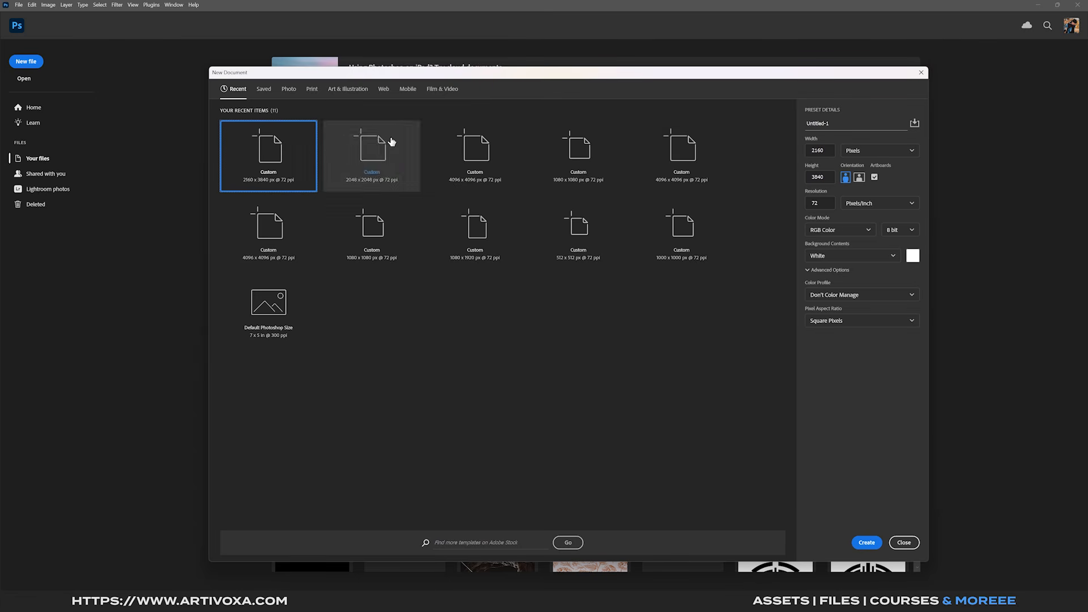
{"action": "left_click", "coordinate": [819, 150]}
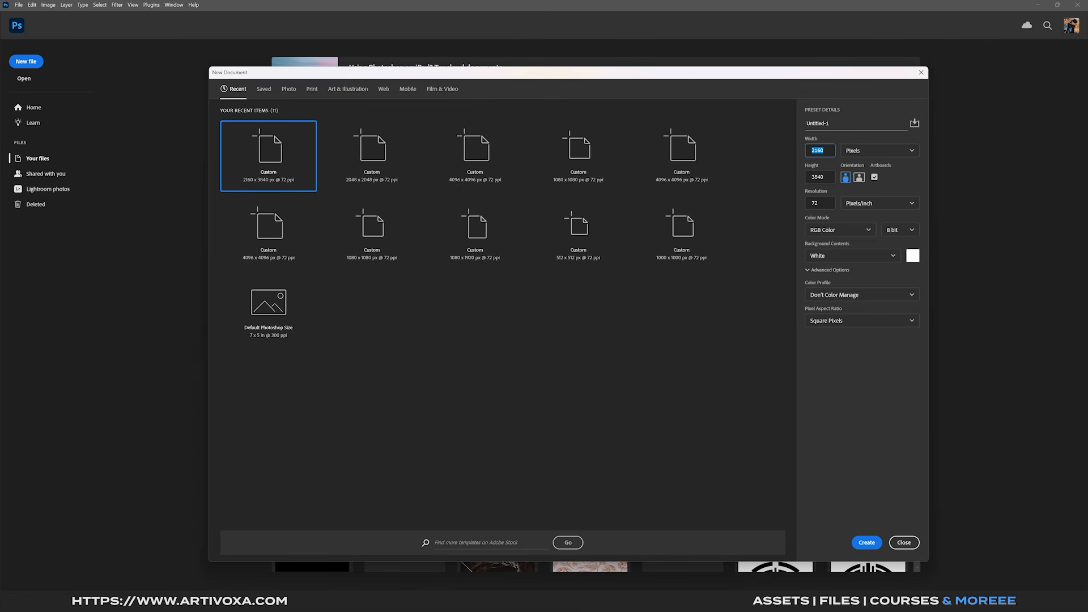
{"action": "type", "text": "4096"}
{"action": "key", "text": "Tab"}
{"action": "type", "text": "4"}
{"action": "left_click", "coordinate": [866, 542]}
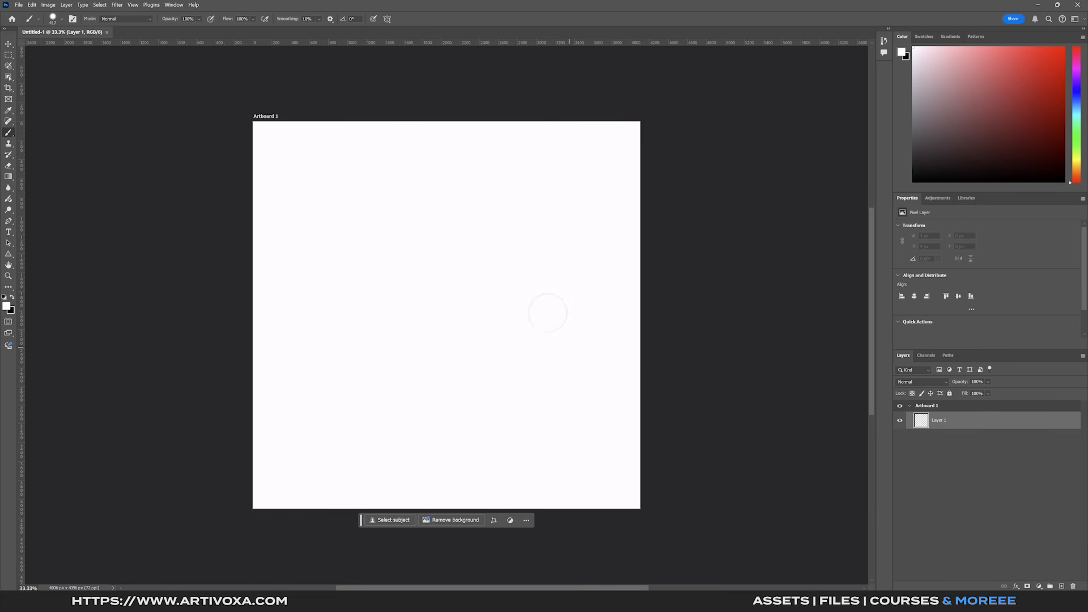
- Add a black solid color fill layer to the document
{"action": "left_click", "coordinate": [1040, 587]}
{"action": "left_click", "coordinate": [1036, 435]}
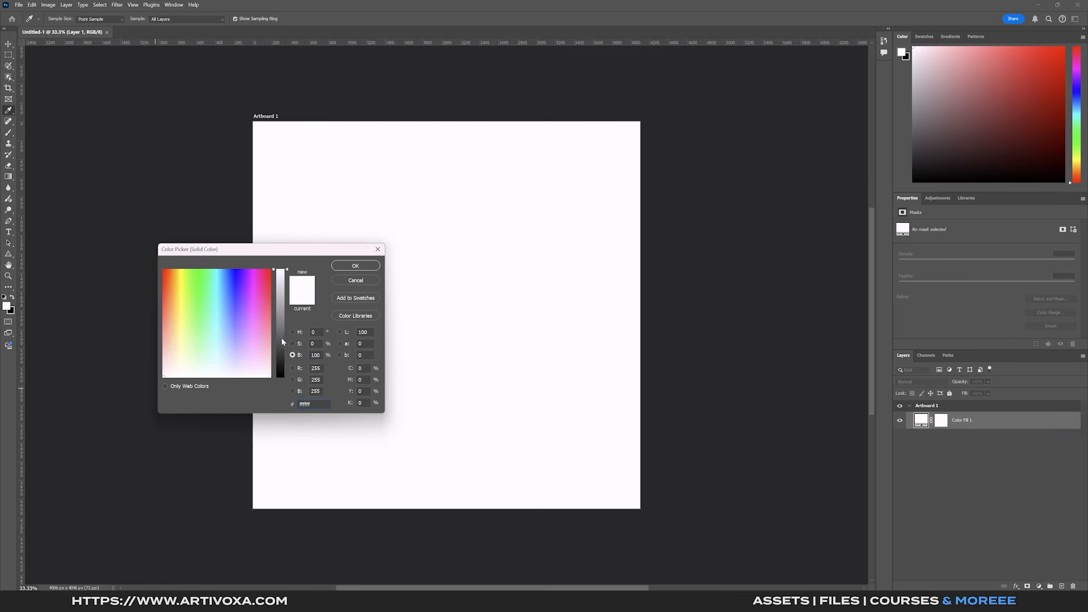
{"action": "left_click_drag", "start_coordinate": [281, 338], "coordinate": [277, 409]}
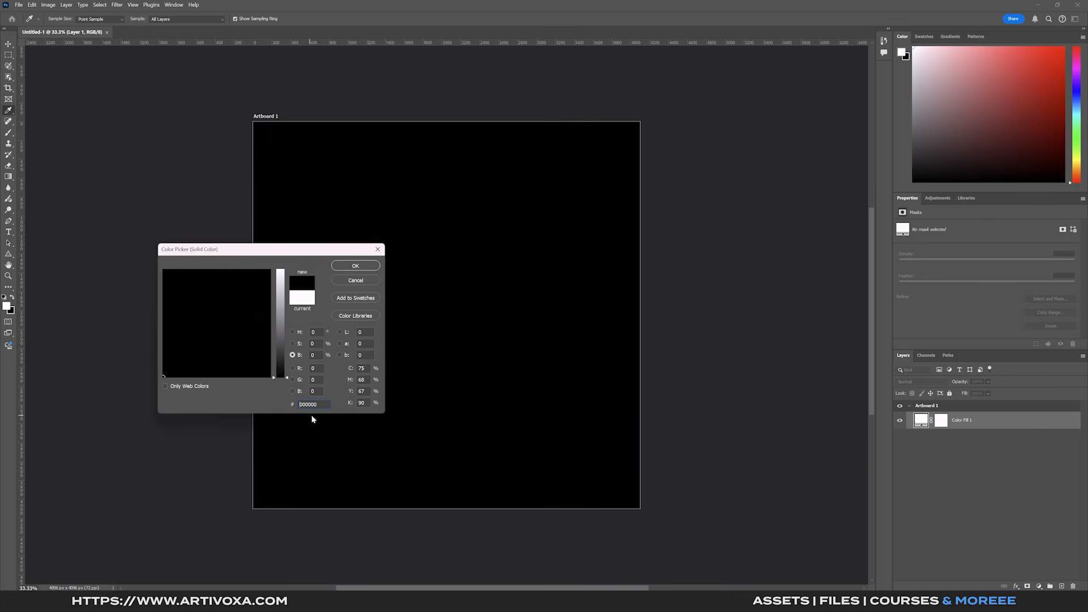
{"action": "left_click", "coordinate": [354, 266]}
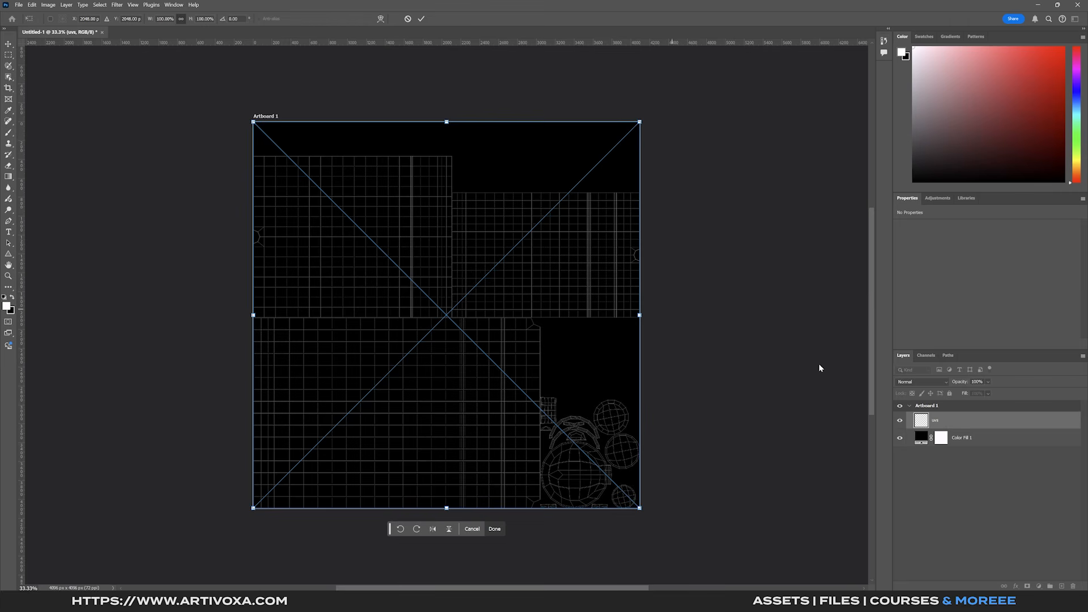
- Confirm placing the UV layout image and draw a rectangular selection on the upper-left UV island
{"action": "key", "text": "Return"}
{"action": "left_click", "coordinate": [8, 54]}
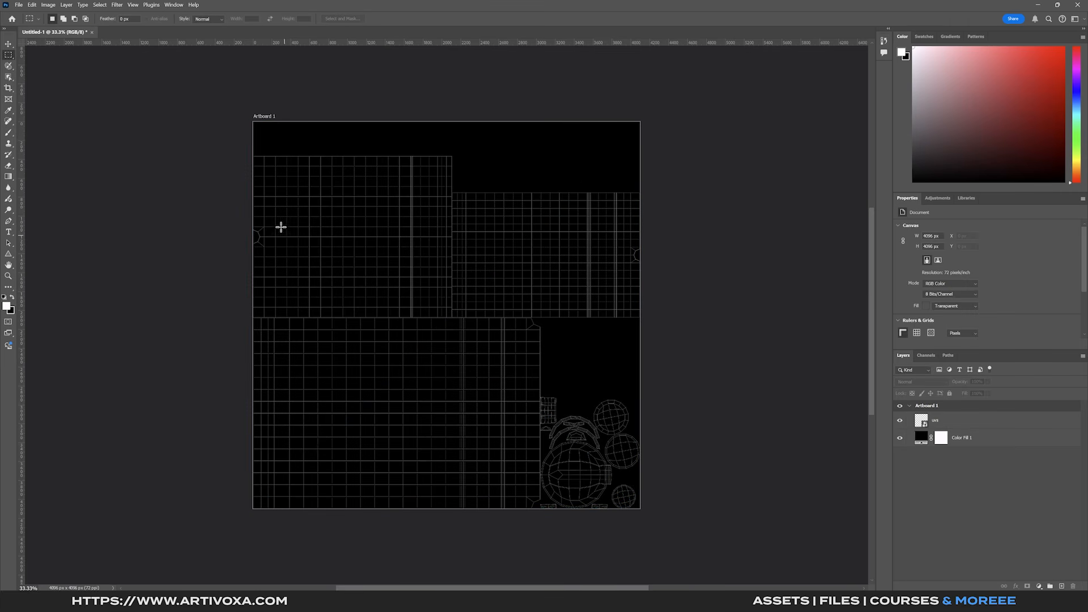
{"action": "left_click_drag", "start_coordinate": [274, 221], "coordinate": [365, 259]}
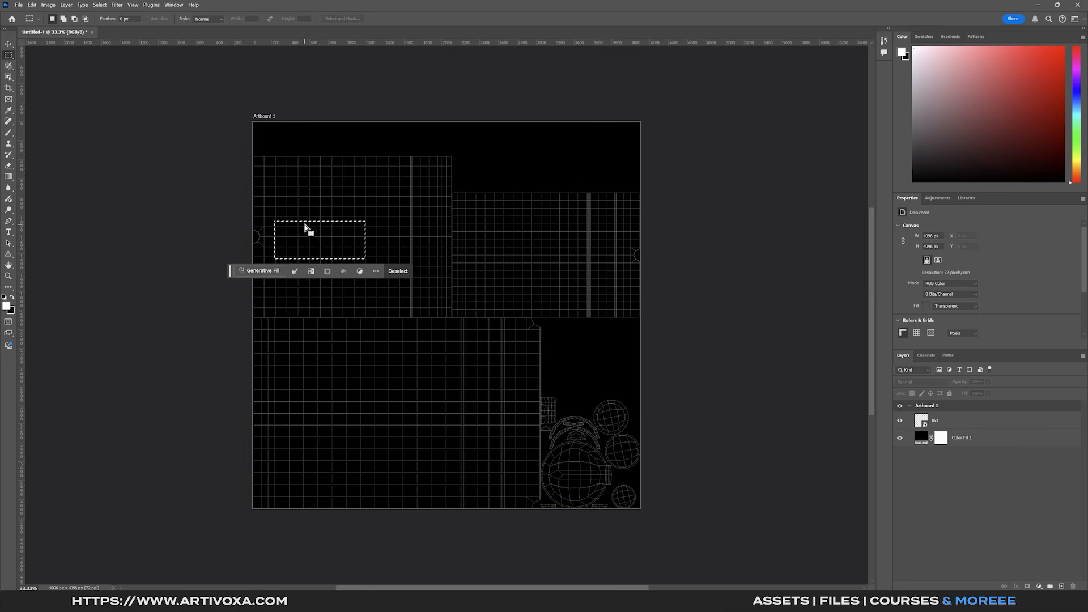
- Add a text layer reading YOUR LABEL on the canvas
{"action": "key", "text": "t"}
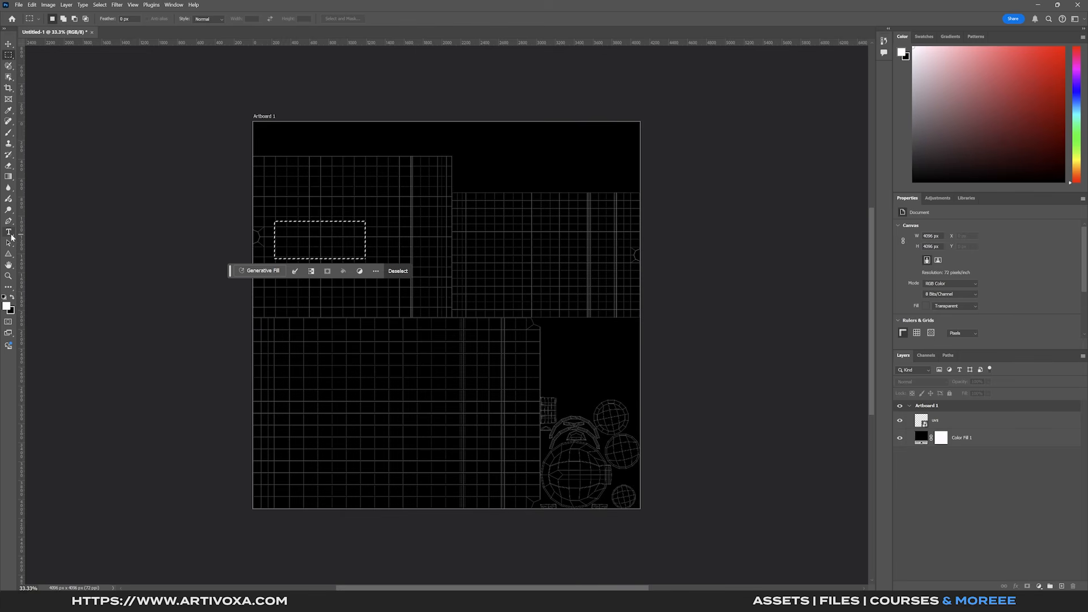
{"action": "left_click", "coordinate": [456, 266]}
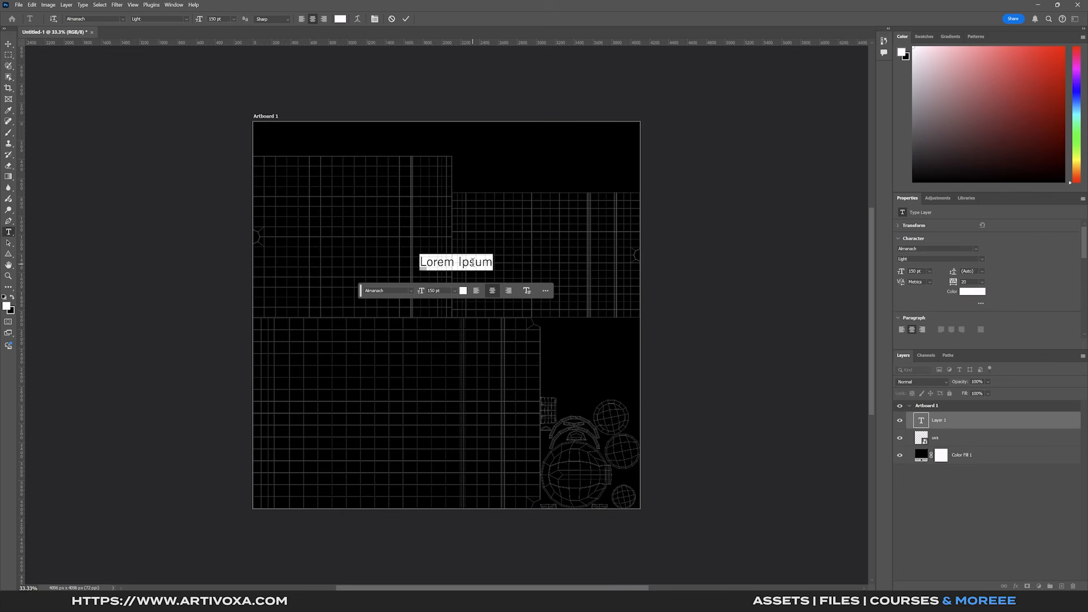
{"action": "type", "text": "YOUR LABEL"}
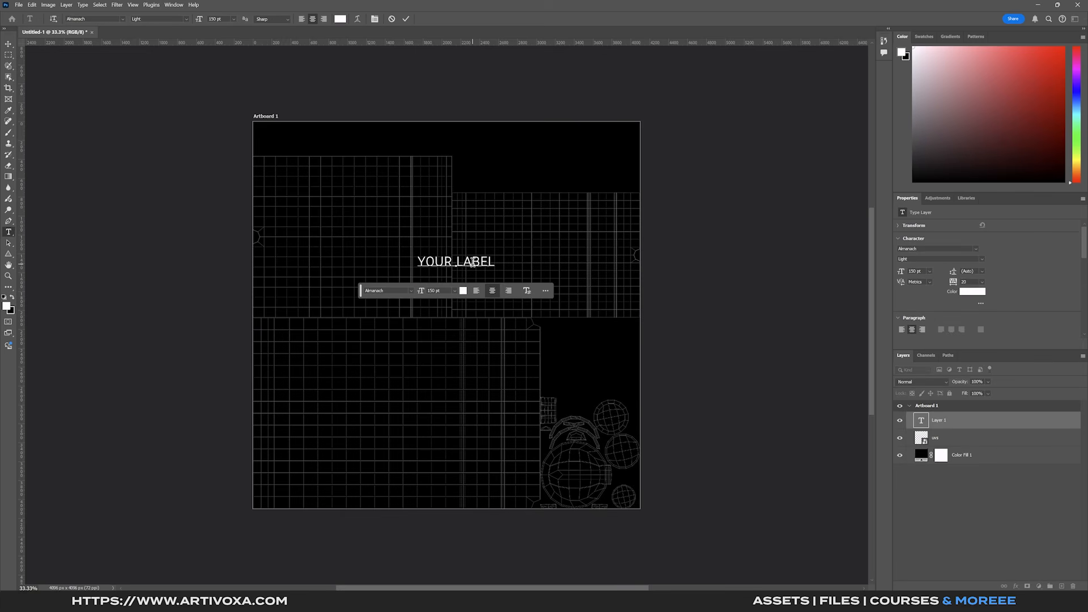
- Set the YOUR LABEL text's font to Poppins Black
{"action": "left_click", "coordinate": [949, 510]}
{"action": "double_click", "coordinate": [922, 420]}
{"action": "left_click", "coordinate": [974, 248]}
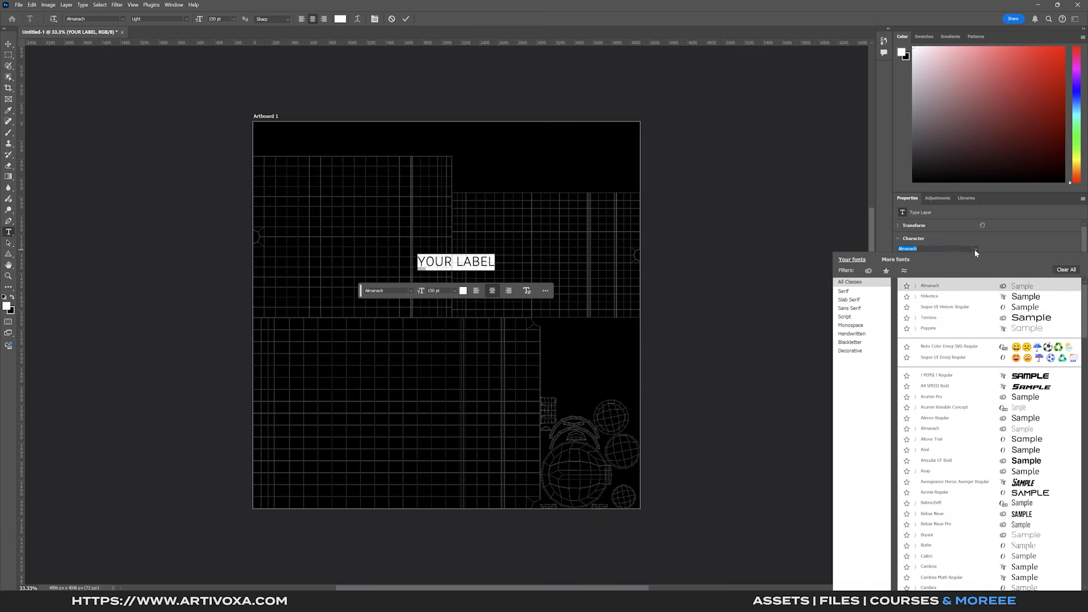
{"action": "left_click", "coordinate": [945, 331]}
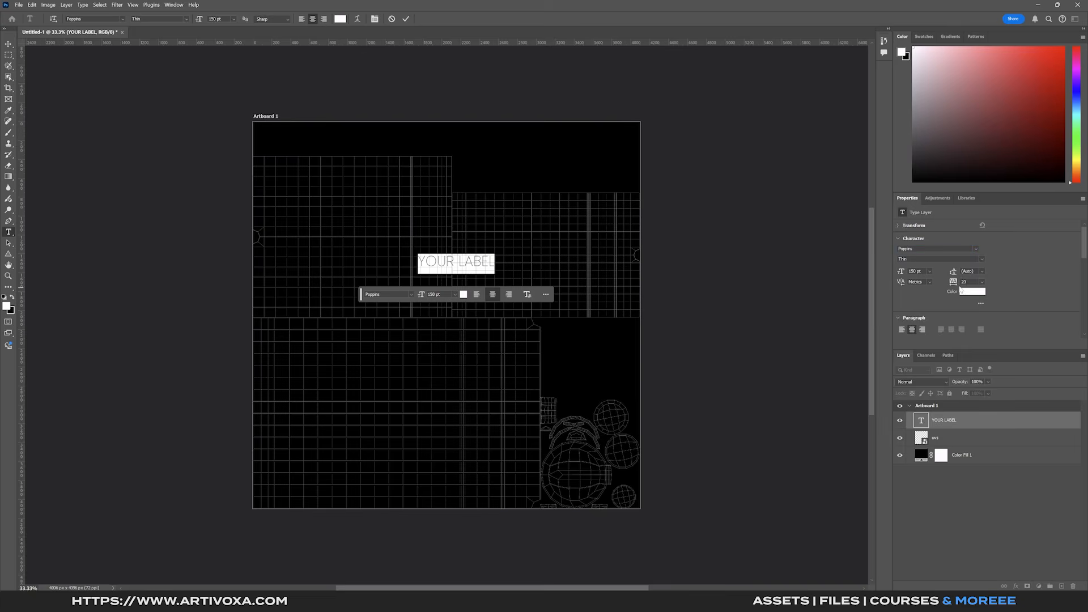
{"action": "left_click", "coordinate": [982, 259]}
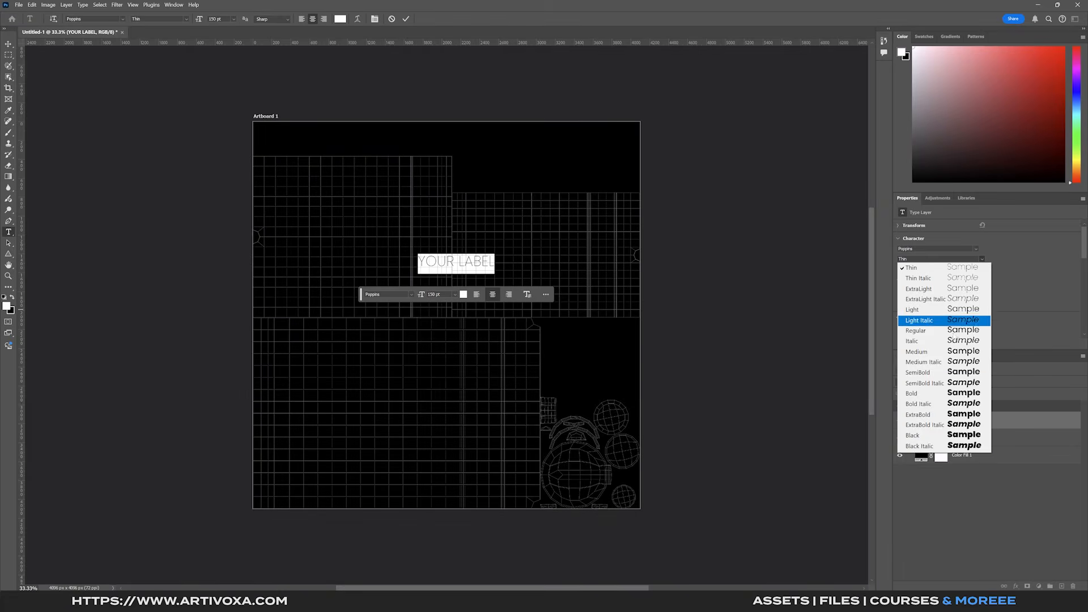
{"action": "left_click", "coordinate": [929, 440]}
- Move the YOUR LABEL text onto the upper-left UV island
{"action": "left_click", "coordinate": [8, 45]}
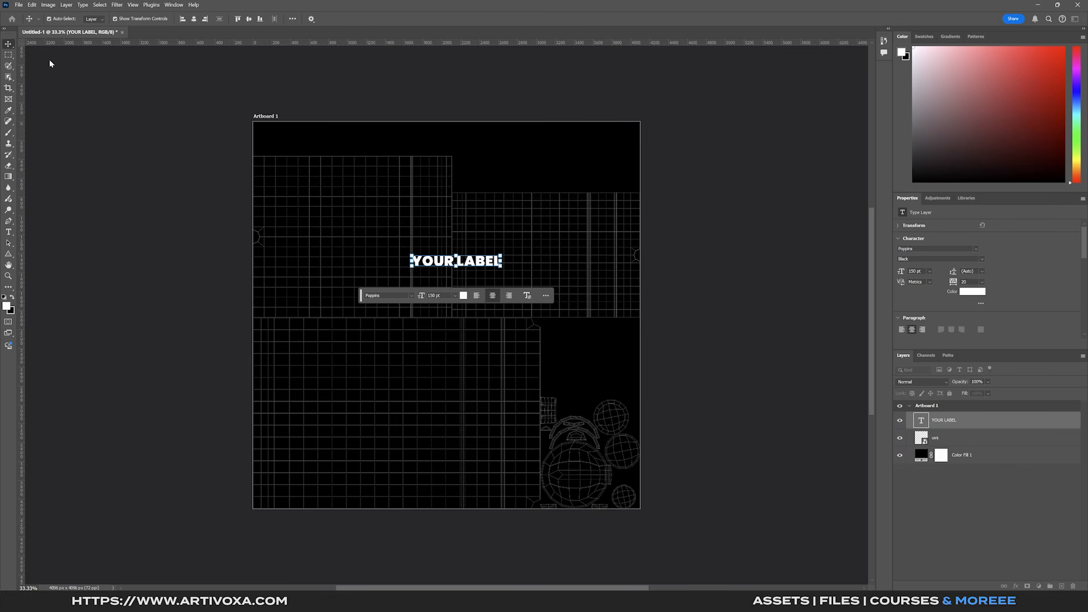
{"action": "left_click_drag", "start_coordinate": [507, 250], "coordinate": [319, 224], "text": "shift"}
{"action": "left_click_drag", "start_coordinate": [319, 224], "coordinate": [319, 225]}
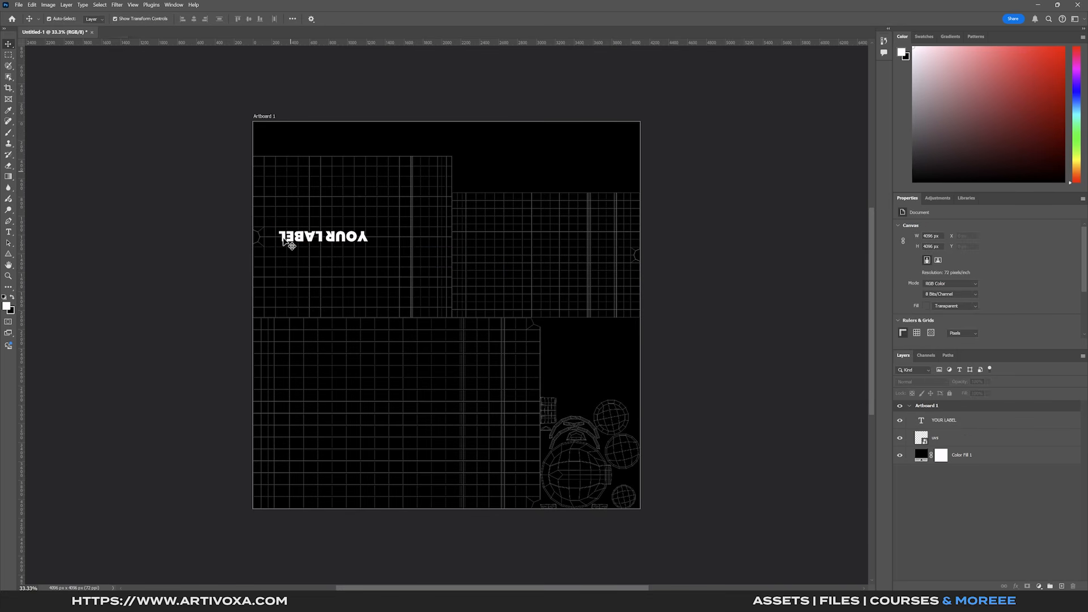
- Hide the UV layout layer and select the color fill layer
{"action": "left_click", "coordinate": [529, 305]}
{"action": "left_click", "coordinate": [908, 438]}
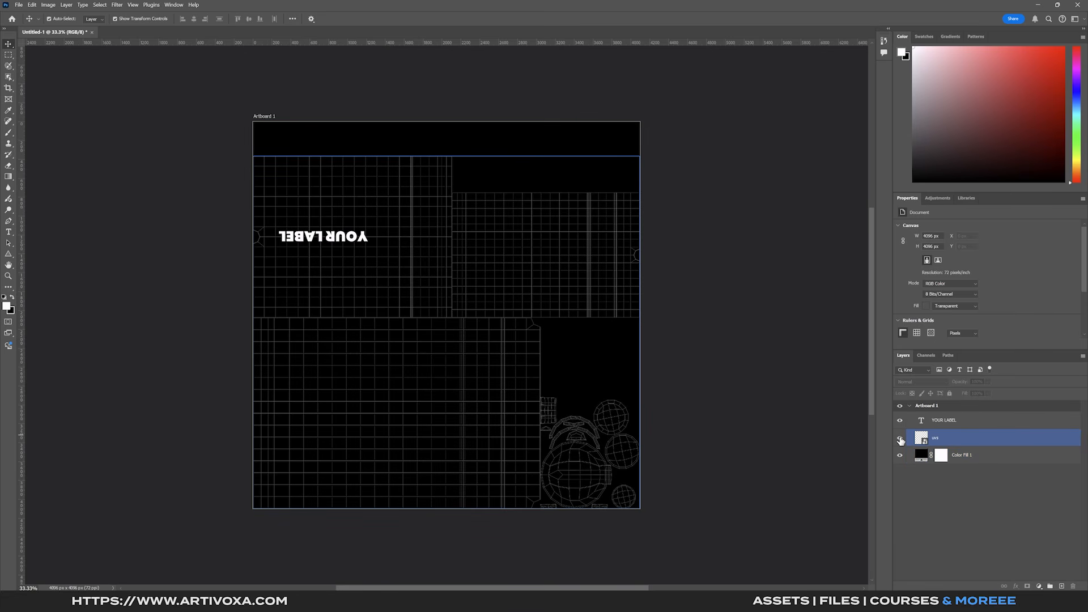
{"action": "left_click", "coordinate": [901, 440]}
{"action": "left_click", "coordinate": [930, 458]}
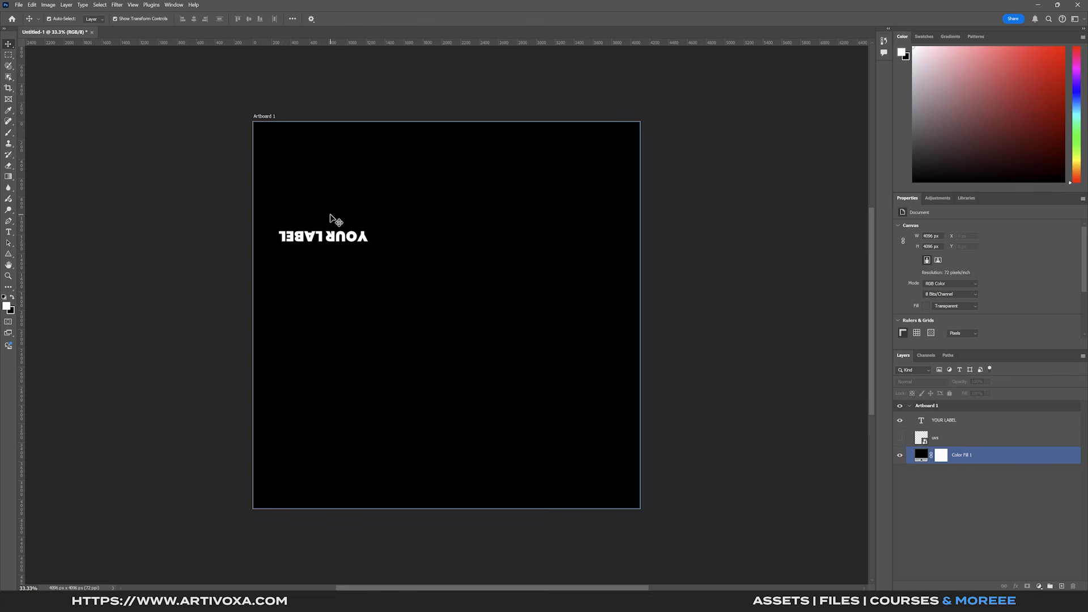
- Rasterize the YOUR LABEL text layer and convert it to a smart object
{"action": "left_click", "coordinate": [338, 238]}
{"action": "left_click", "coordinate": [491, 332]}
{"action": "left_click", "coordinate": [967, 421]}
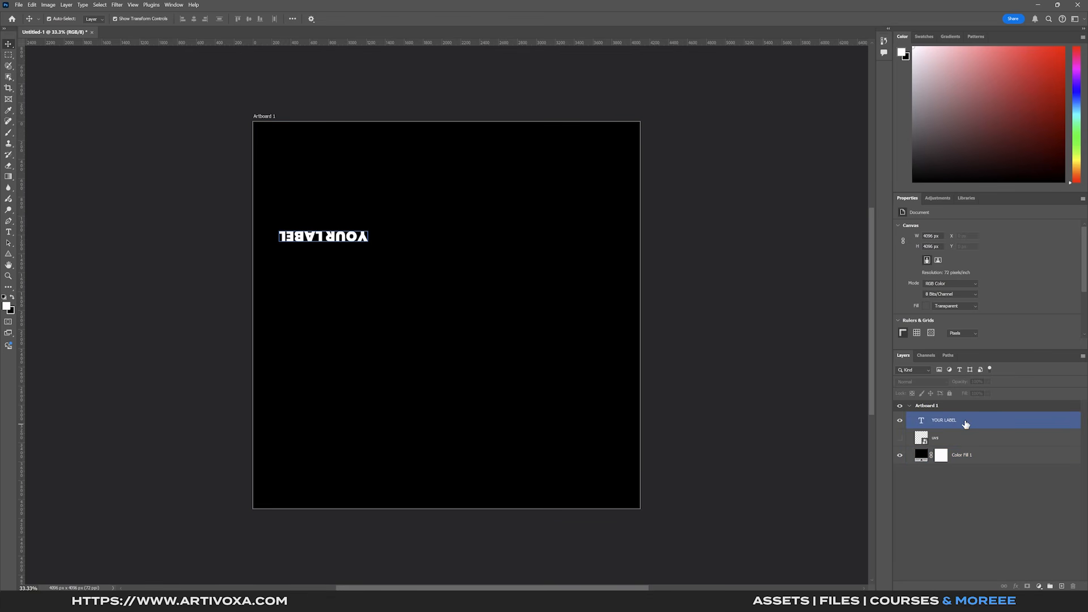
{"action": "right_click", "coordinate": [967, 424]}
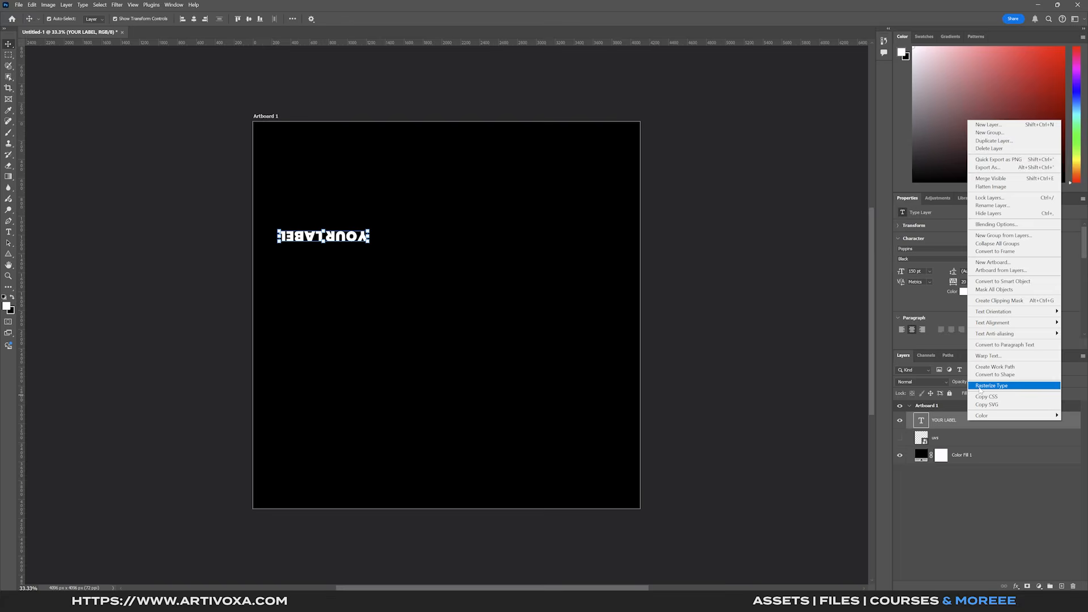
{"action": "left_click", "coordinate": [980, 387]}
{"action": "right_click", "coordinate": [964, 415]}
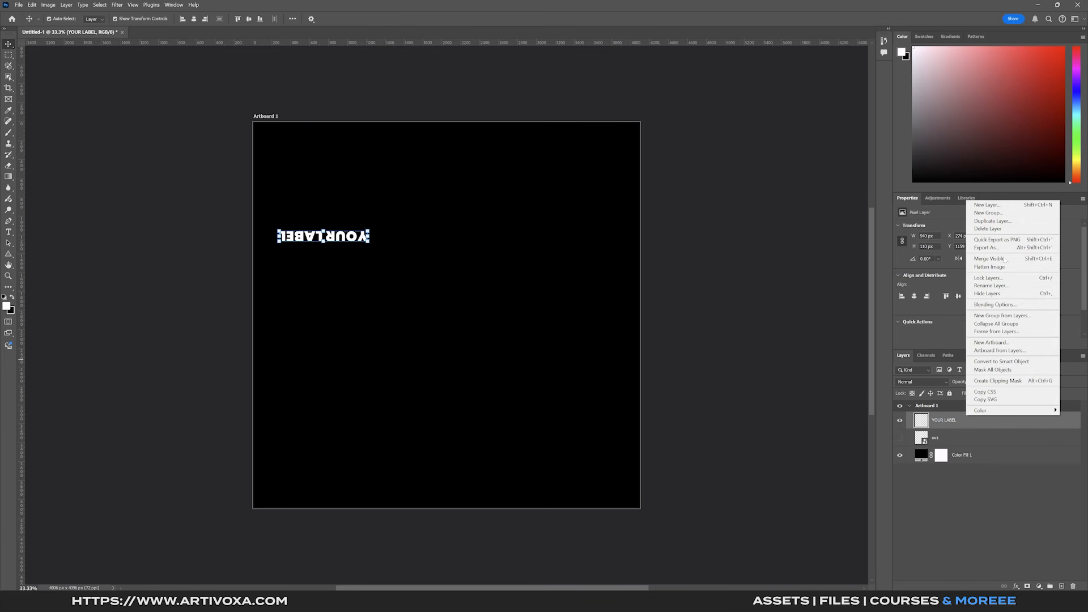
{"action": "left_click", "coordinate": [1000, 362]}
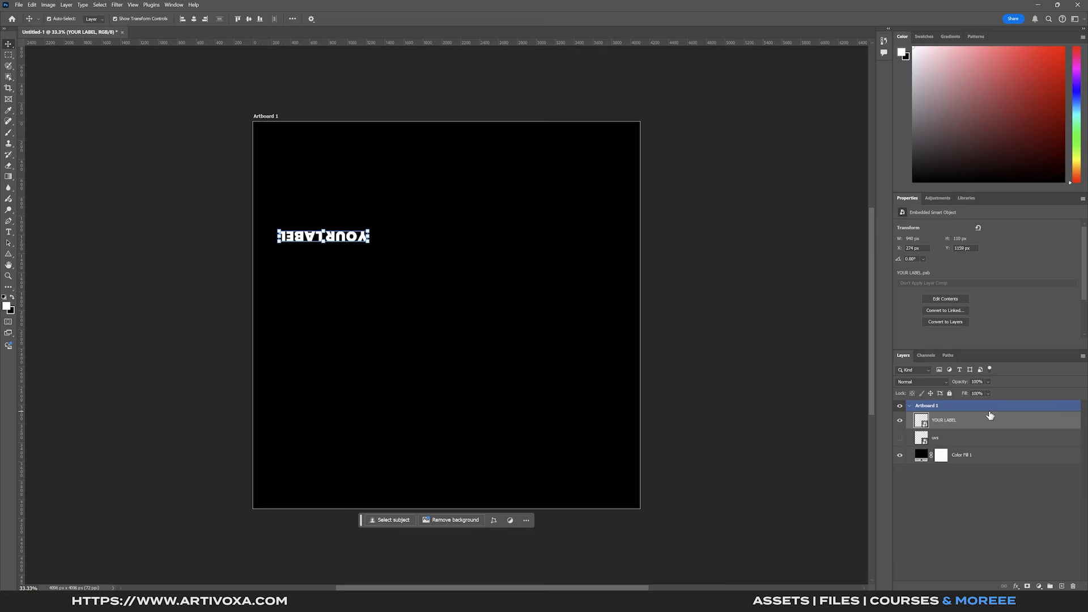
- Apply a Gaussian Blur with a 2.0 pixel radius to the label smart object
{"action": "left_click", "coordinate": [117, 4]}
{"action": "mouse_move", "coordinate": [170, 98]}
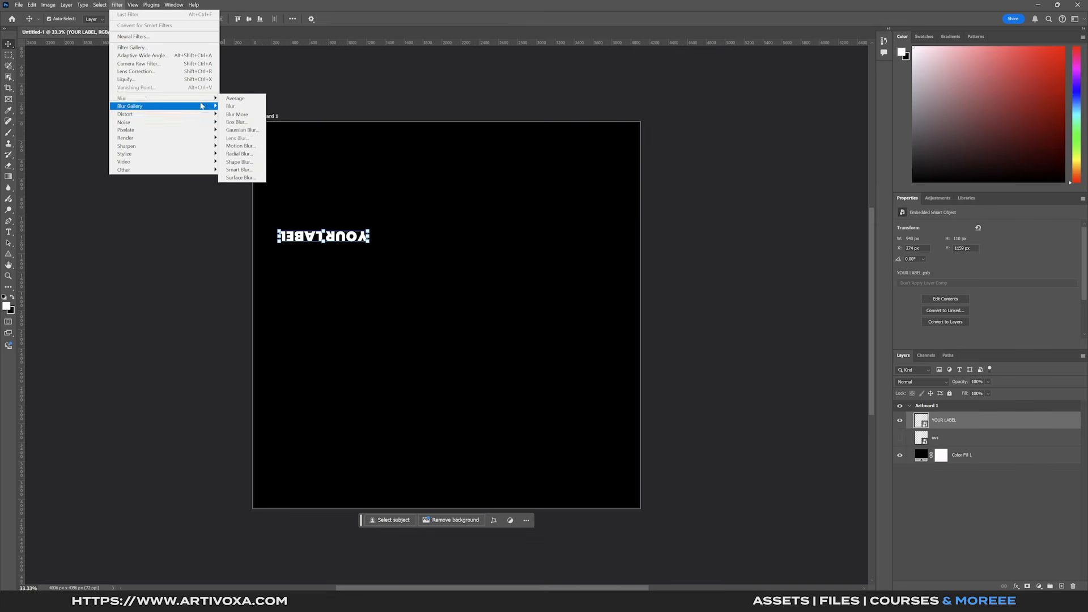
{"action": "left_click", "coordinate": [241, 130]}
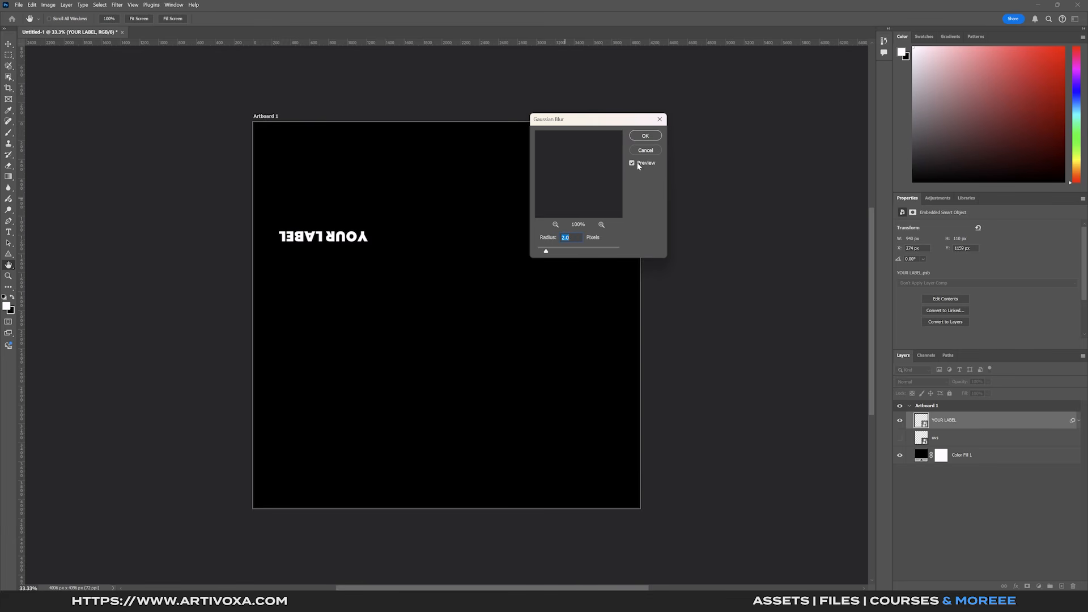
{"action": "left_click", "coordinate": [644, 138]}
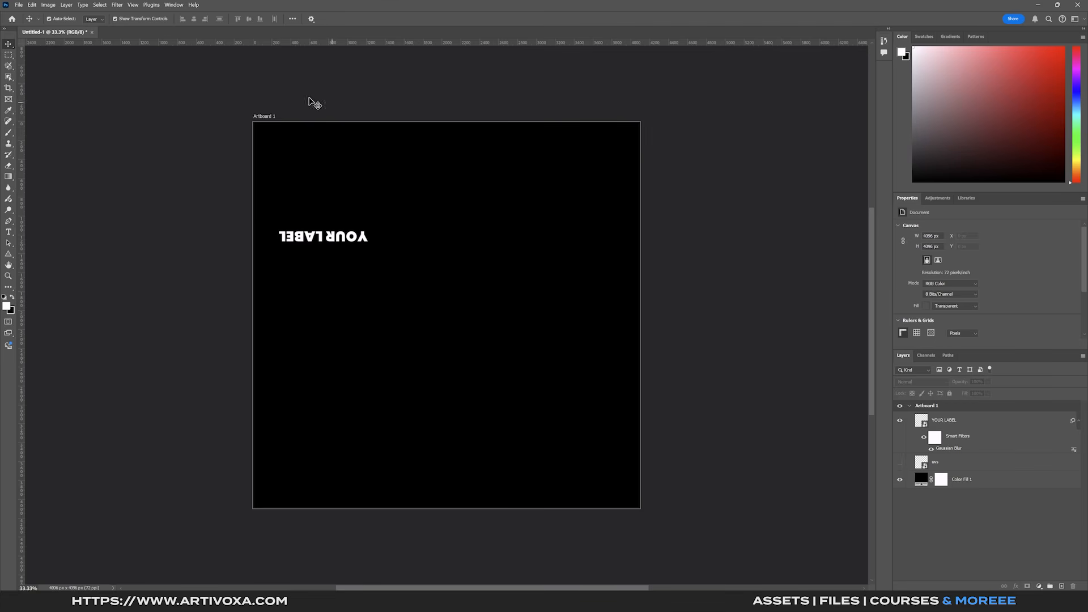
- Quick-export the document as a PNG named label_mask into the project folder
{"action": "left_click", "coordinate": [19, 4]}
{"action": "mouse_move", "coordinate": [60, 148]}
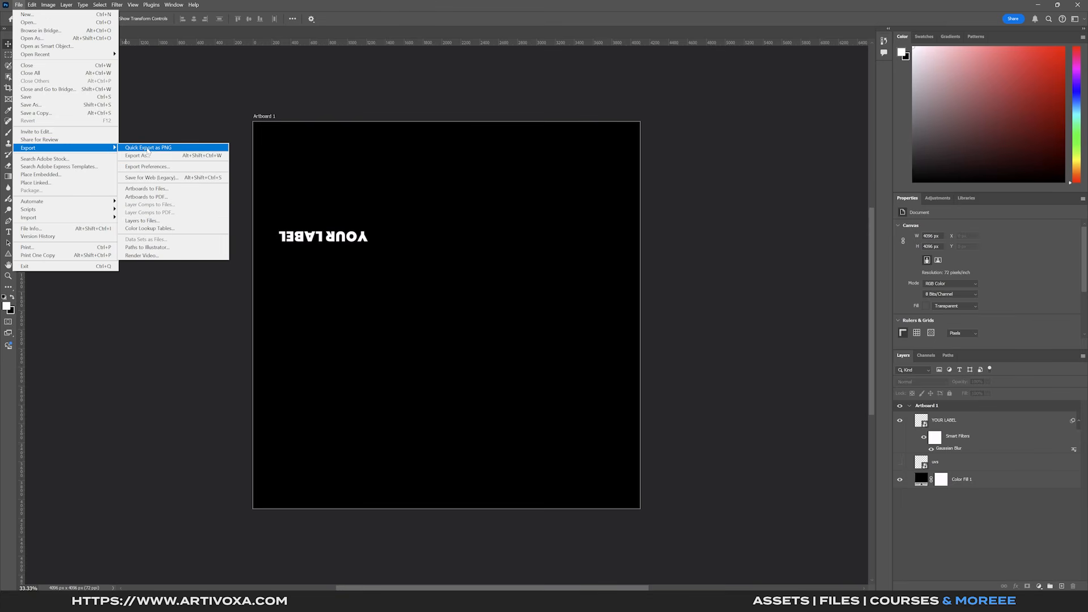
{"action": "left_click", "coordinate": [146, 148]}
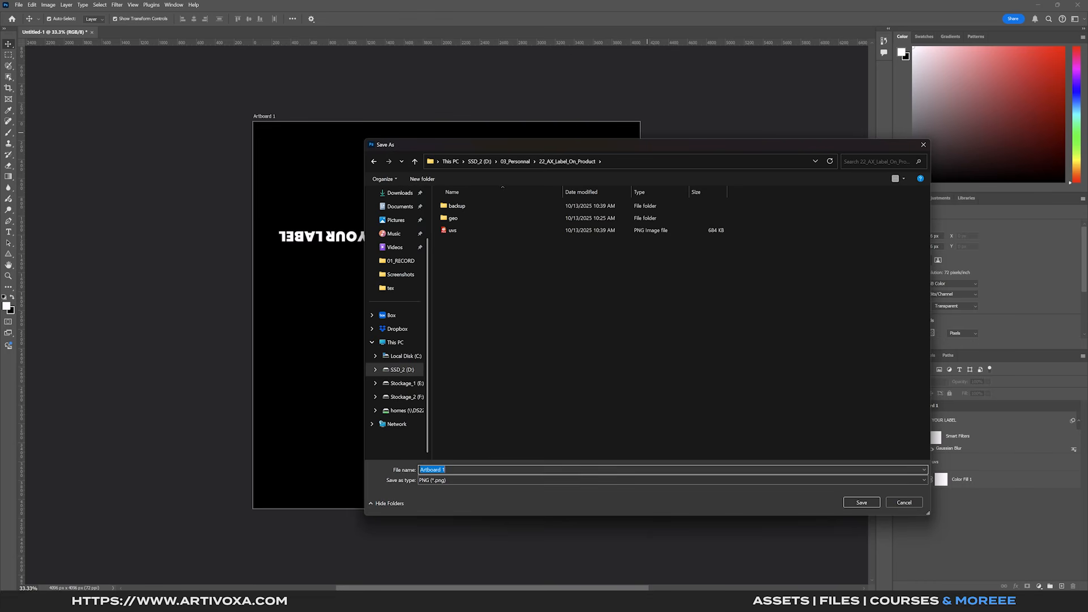
{"action": "type", "text": "label_mask"}
{"action": "left_click", "coordinate": [860, 502]}
- Switch to Houdini, append a Subdivide node below OUT_MODEL_WITH_UVS and set its depth to 2
{"action": "key", "text": "alt+Tab"}
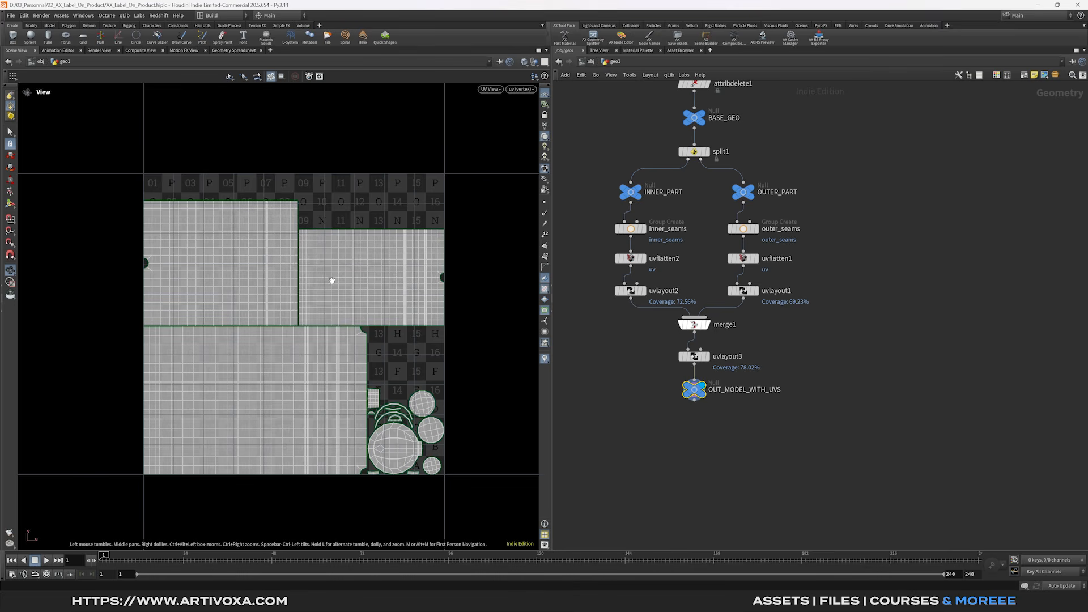
{"action": "key", "text": "space+1"}
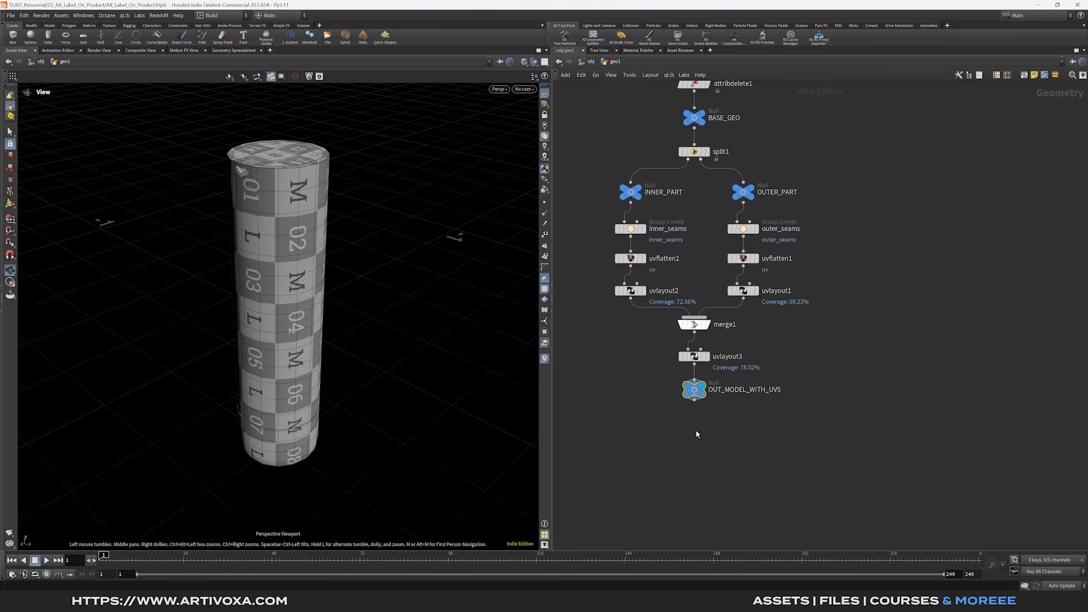
{"action": "right_click", "coordinate": [695, 402]}
{"action": "type", "text": "sub"}
{"action": "key", "text": "Return"}
{"action": "left_click", "coordinate": [695, 423]}
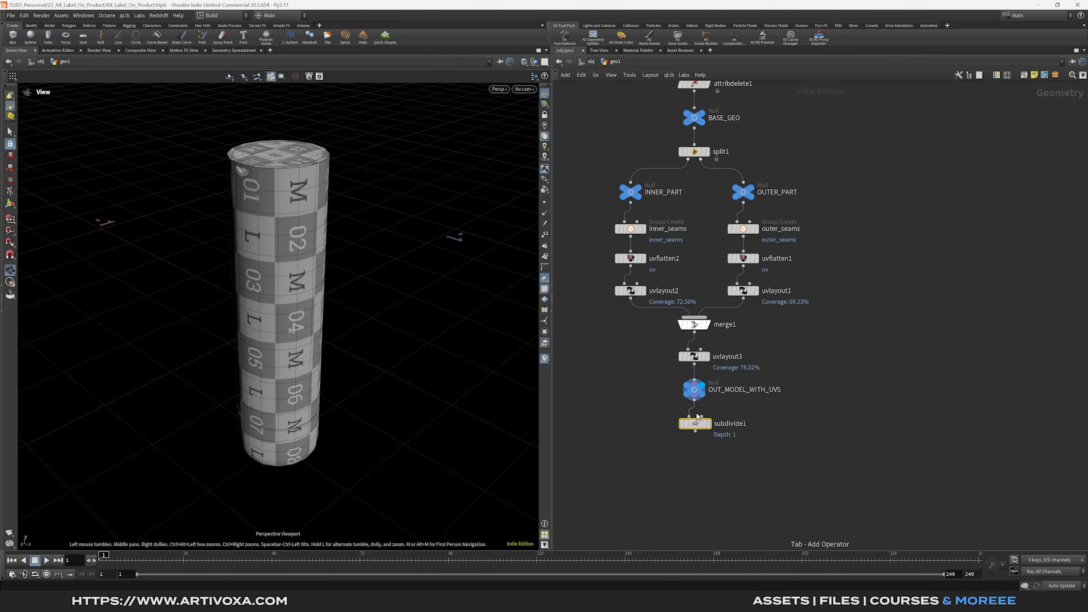
{"action": "left_click", "coordinate": [708, 423]}
{"action": "left_click_drag", "start_coordinate": [238, 200], "coordinate": [278, 187]}
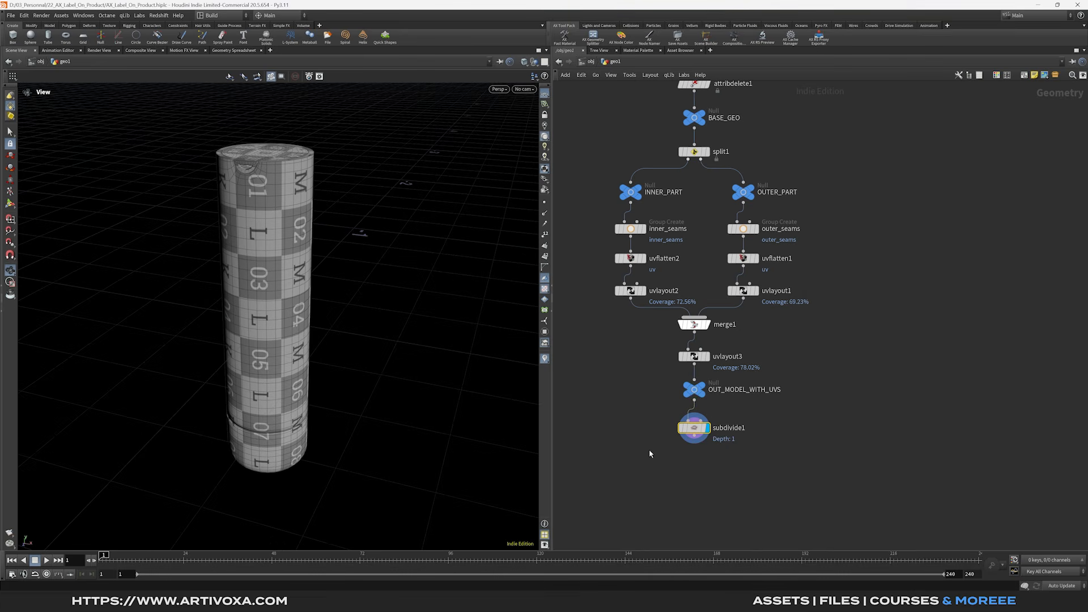
{"action": "key", "text": "p"}
{"action": "left_click_drag", "start_coordinate": [1034, 131], "coordinate": [1058, 131]}
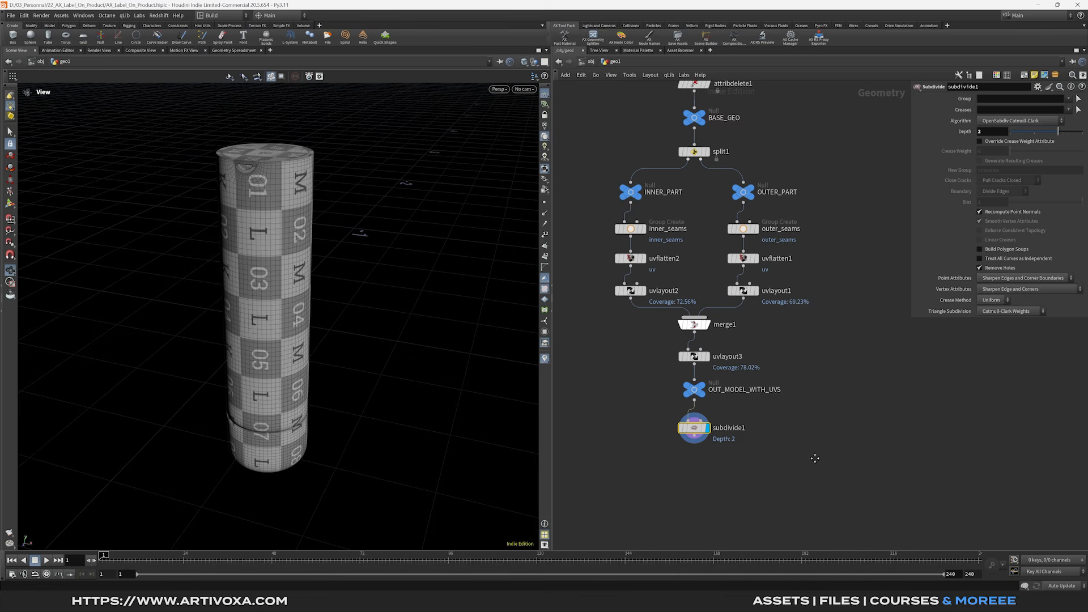
- Add a UV Quick Shade node below the Subdivide node and display it
{"action": "middle_click_drag", "start_coordinate": [693, 441], "coordinate": [694, 403]}
{"action": "key", "text": "Tab"}
{"action": "type", "text": "uv qu"}
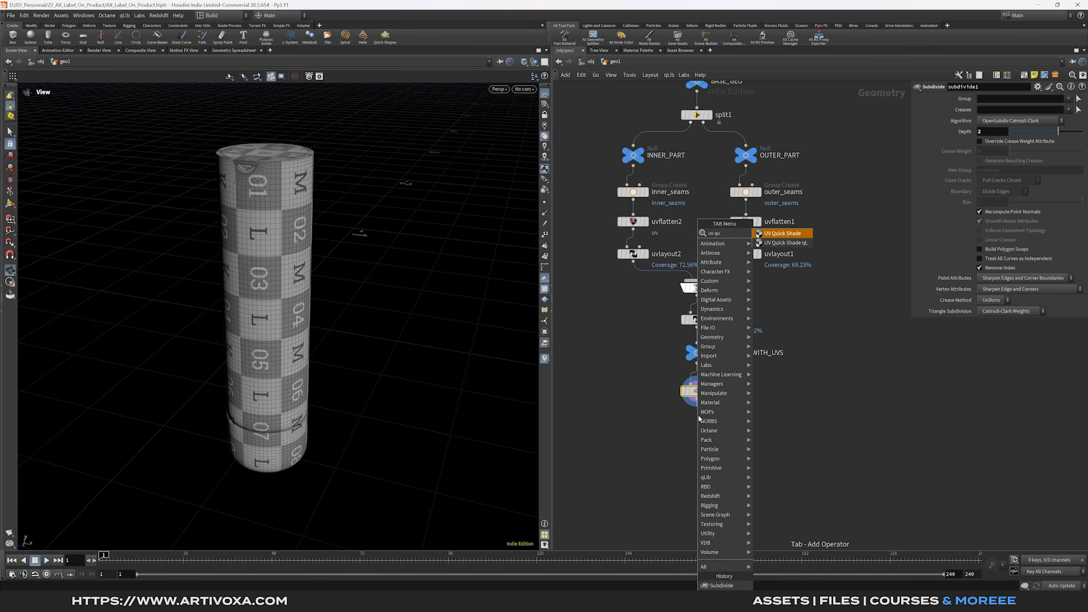
{"action": "key", "text": "Return"}
{"action": "left_click", "coordinate": [698, 423]}
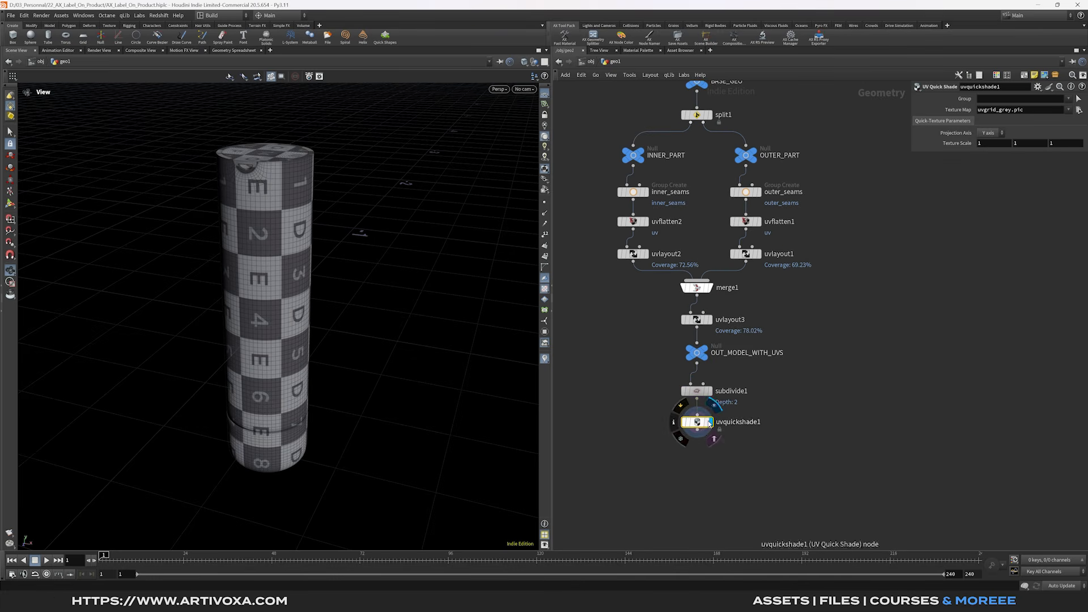
- Set the UV Quick Shade texture map to $HIP/label_mask.png
{"action": "left_click_drag", "start_coordinate": [915, 155], "coordinate": [859, 256]}
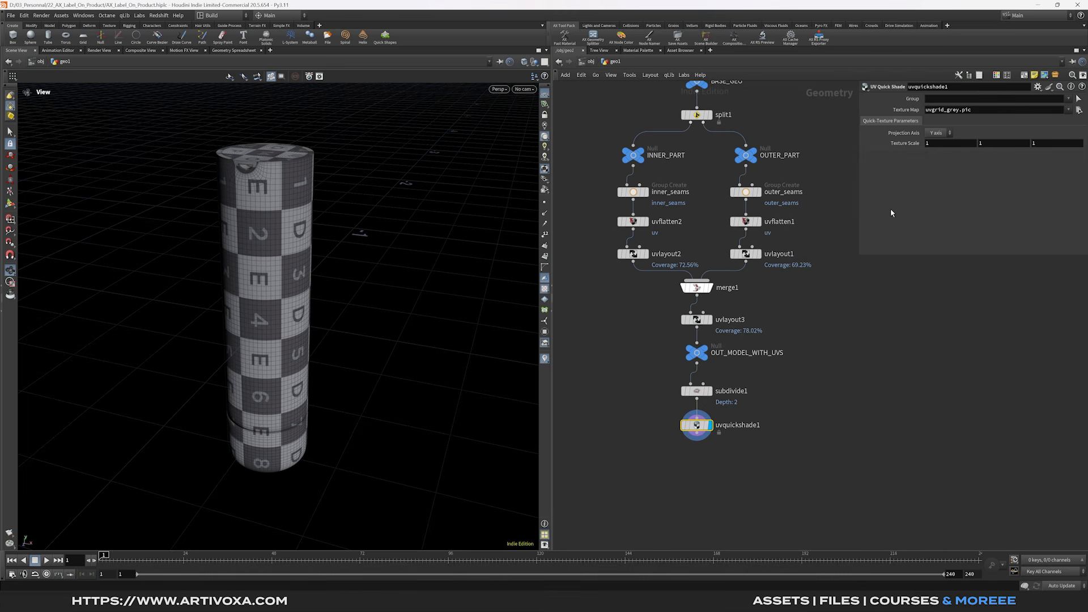
{"action": "left_click", "coordinate": [1078, 110]}
{"action": "left_click", "coordinate": [889, 65]}
{"action": "left_click", "coordinate": [1043, 214]}
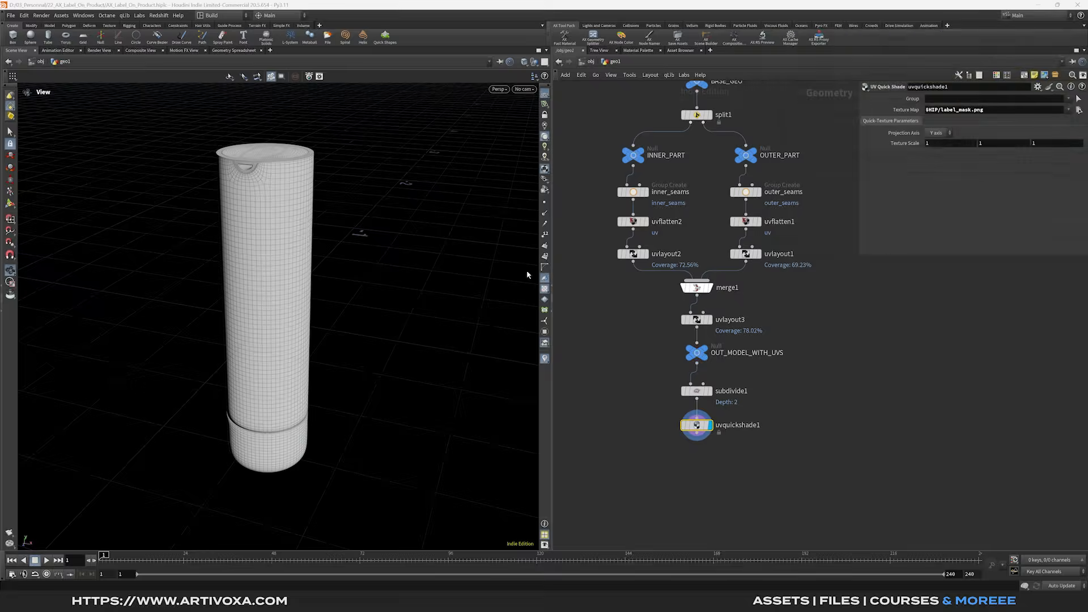
- Set the viewport background color scheme to Light in the display options
{"action": "key", "text": "d"}
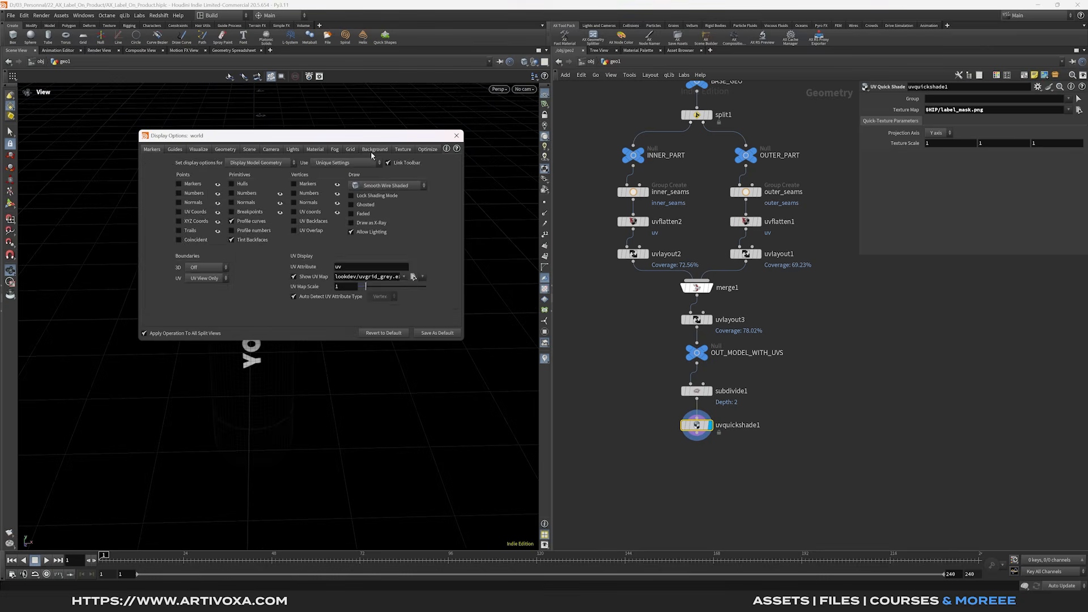
{"action": "left_click", "coordinate": [374, 149]}
{"action": "left_click", "coordinate": [209, 163]}
{"action": "left_click", "coordinate": [209, 172]}
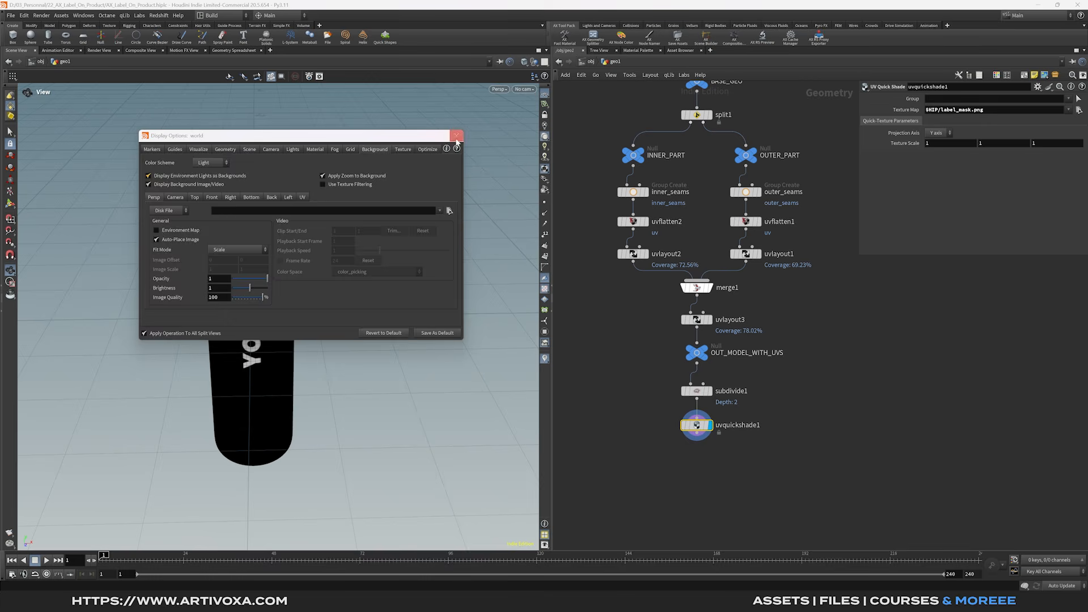
- Move the UV Quick Shade node aside and rename it viz
{"action": "left_click", "coordinate": [456, 136]}
{"action": "left_click_drag", "start_coordinate": [326, 230], "coordinate": [281, 213]}
{"action": "left_click", "coordinate": [699, 442]}
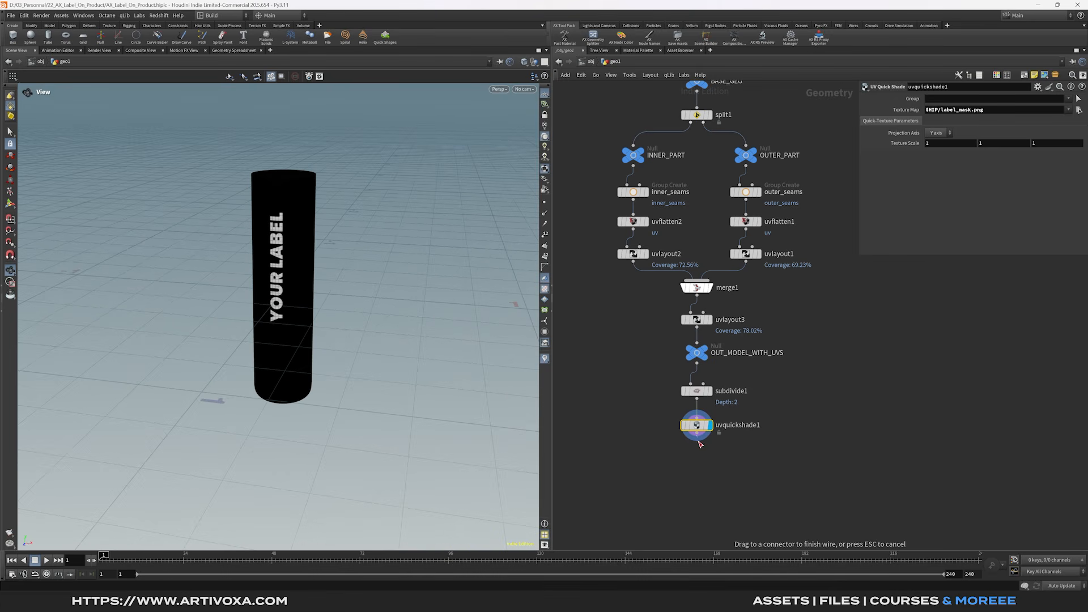
{"action": "key", "text": "Escape"}
{"action": "left_click_drag", "start_coordinate": [697, 426], "coordinate": [798, 433]}
{"action": "left_click", "coordinate": [837, 432]}
{"action": "type", "text": "viz"}
{"action": "key", "text": "Return"}
- Append a Null node below the Subdivide node and set it as the display node
{"action": "left_click_drag", "start_coordinate": [697, 402], "coordinate": [695, 464]}
{"action": "type", "text": "null"}
{"action": "key", "text": "Return"}
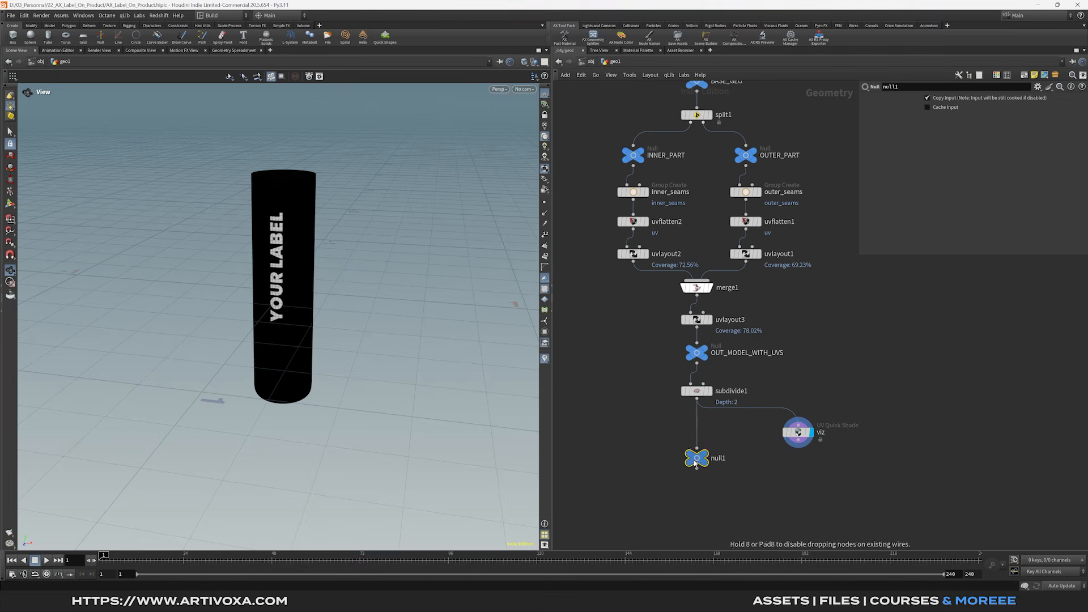
{"action": "left_click", "coordinate": [708, 453]}
{"action": "key", "text": "d"}
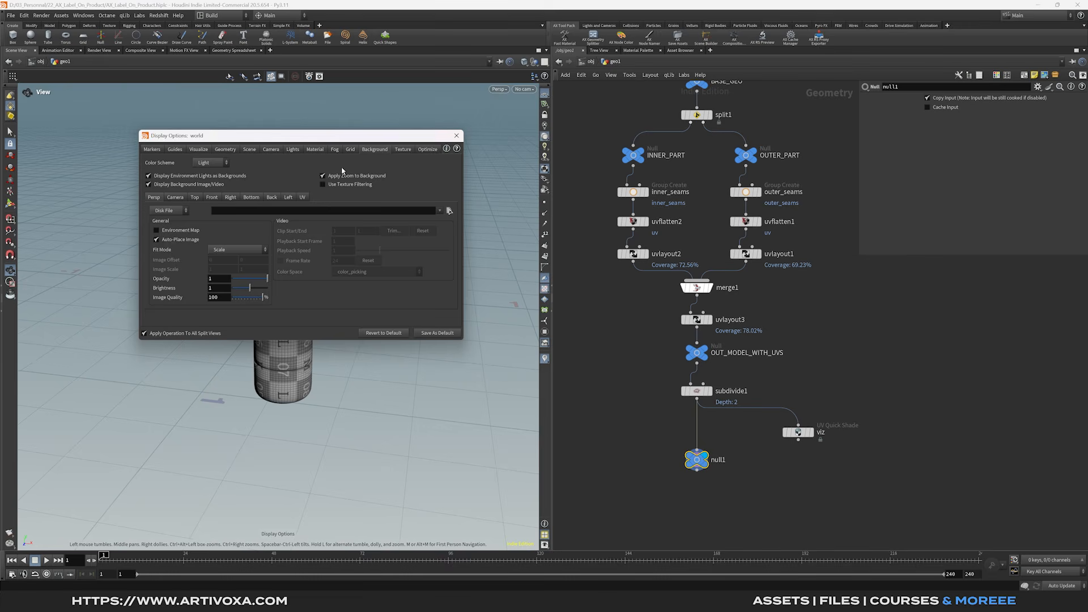
- Set the viewport background color scheme to Dark in the display options
{"action": "left_click", "coordinate": [210, 163]}
{"action": "left_click", "coordinate": [212, 183]}
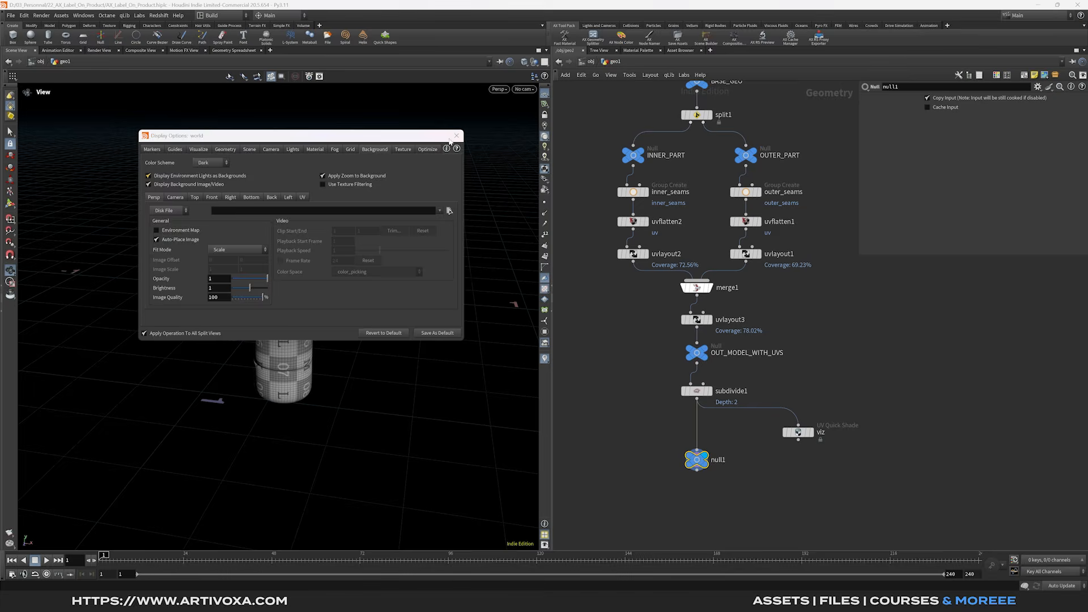
{"action": "left_click", "coordinate": [456, 136]}
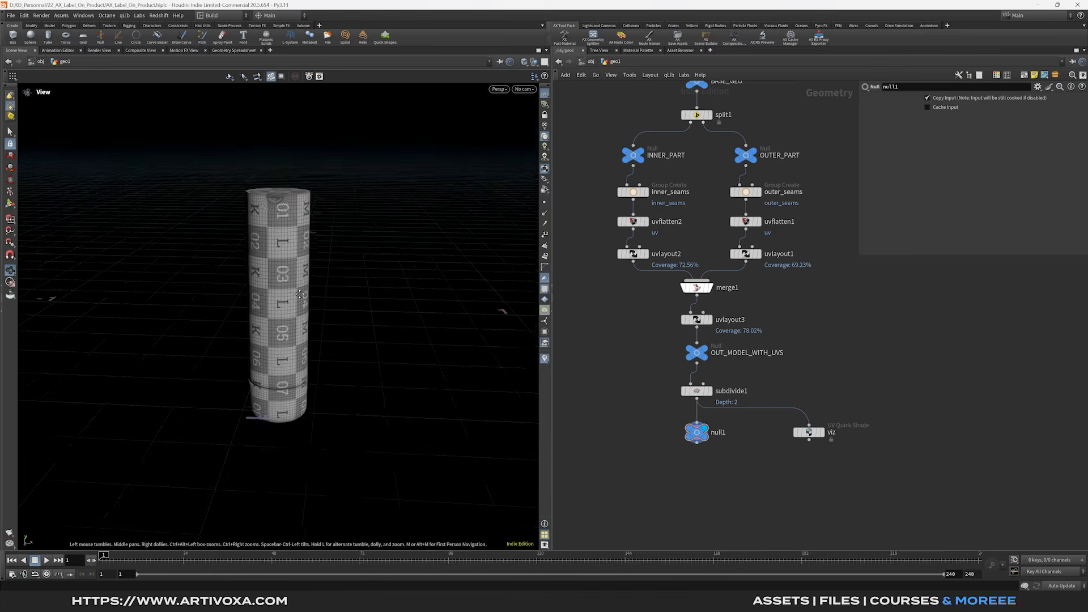
{"action": "middle_click_drag", "start_coordinate": [306, 277], "coordinate": [303, 288]}
{"action": "left_click_drag", "start_coordinate": [272, 248], "coordinate": [239, 251]}
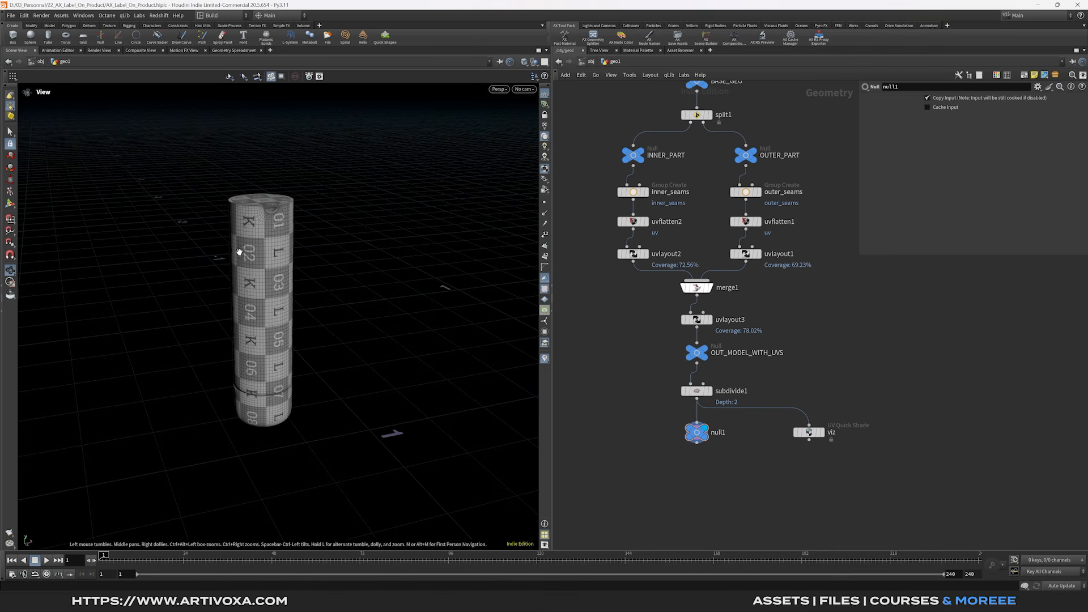
- At object level, create a material network named RS_mat and go inside it
{"action": "left_click", "coordinate": [591, 61]}
{"action": "key", "text": "Tab"}
{"action": "type", "text": "mat"}
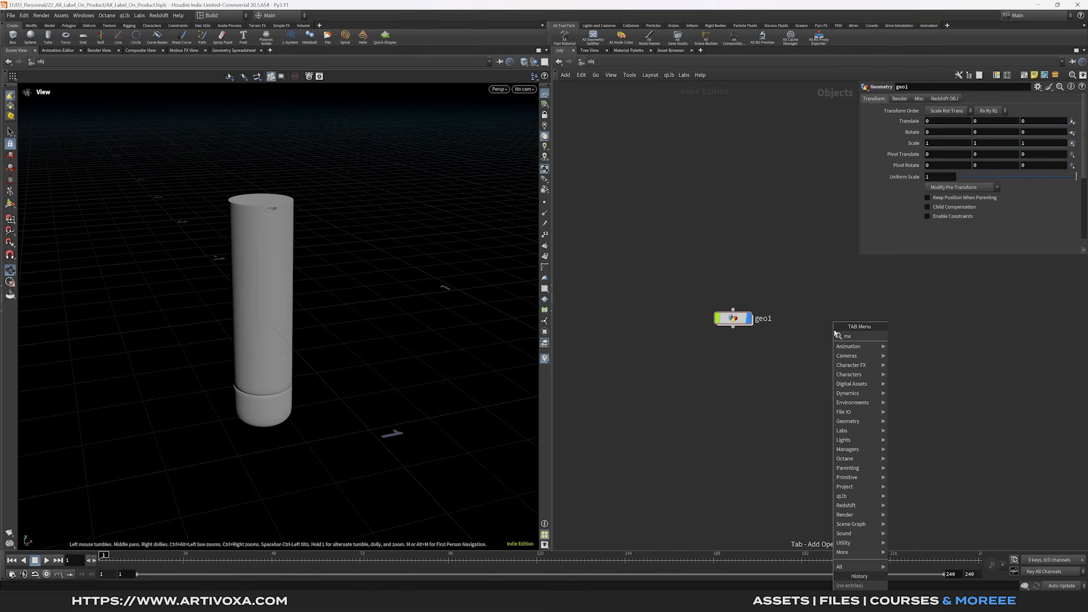
{"action": "key", "text": "Return"}
{"action": "left_click", "coordinate": [844, 325]}
{"action": "double_click", "coordinate": [881, 318]}
{"action": "type", "text": "RS_mar"}
{"action": "key", "text": "BackSpace"}
{"action": "type", "text": "t"}
{"action": "key", "text": "Return"}
{"action": "double_click", "coordinate": [843, 319]}
- Add an RS Material Builder named bottle_material and go inside it
{"action": "key", "text": "Tab"}
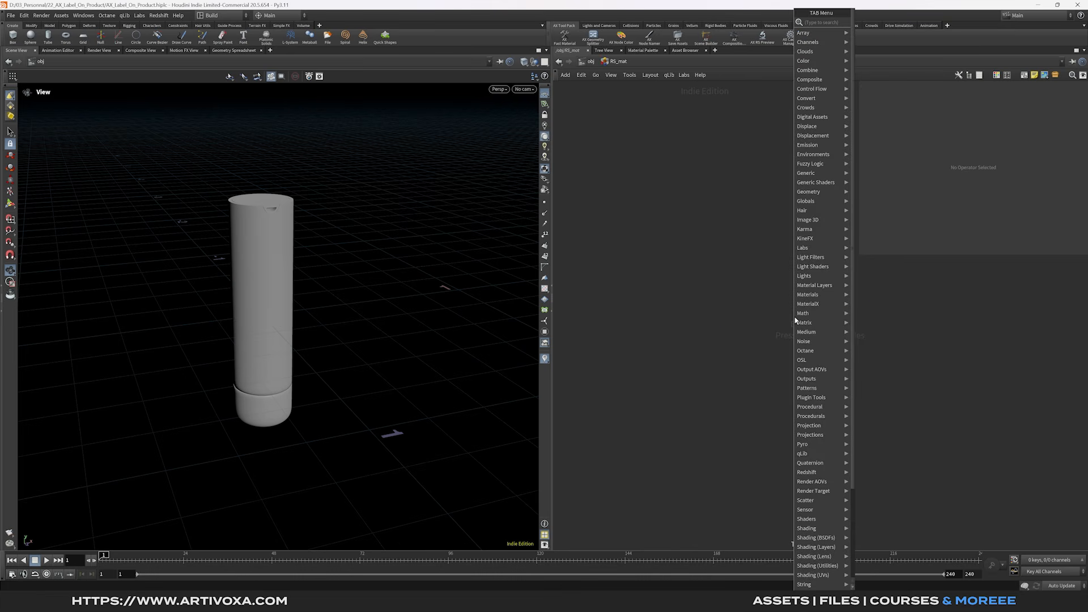
{"action": "type", "text": "rs mater"}
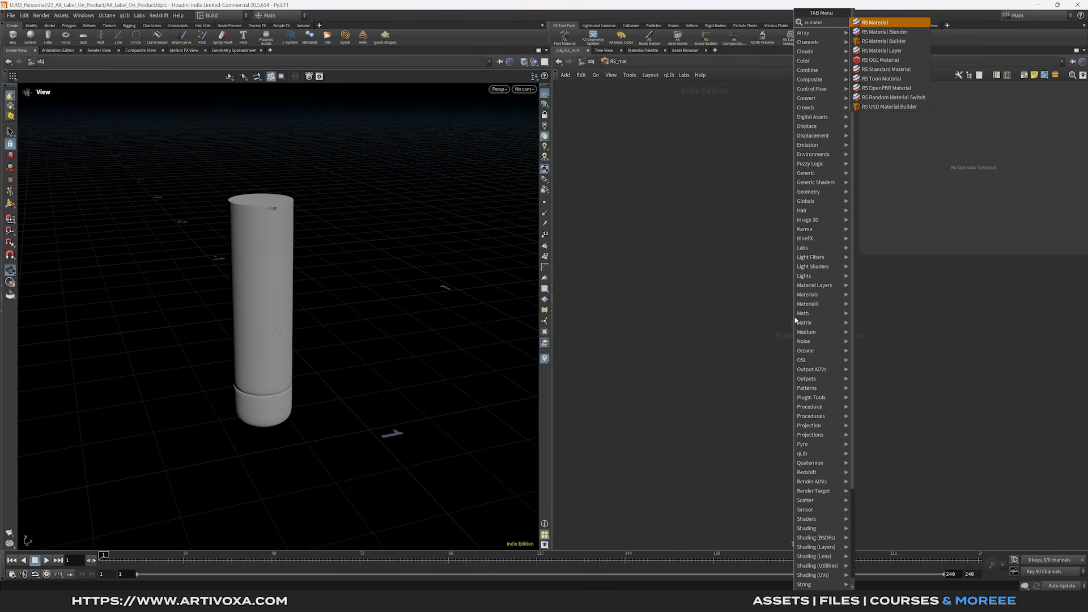
{"action": "key", "text": "Down"}
{"action": "key", "text": "Return"}
{"action": "left_click", "coordinate": [716, 298]}
{"action": "double_click", "coordinate": [718, 296]}
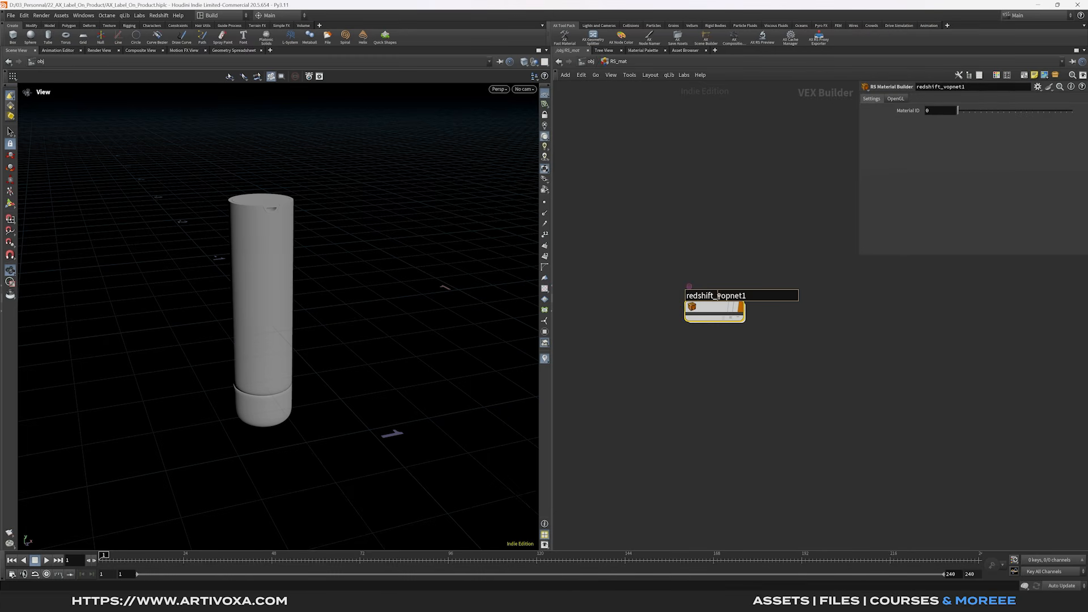
{"action": "type", "text": "bottle_material"}
{"action": "key", "text": "Return"}
{"action": "double_click", "coordinate": [714, 310]}
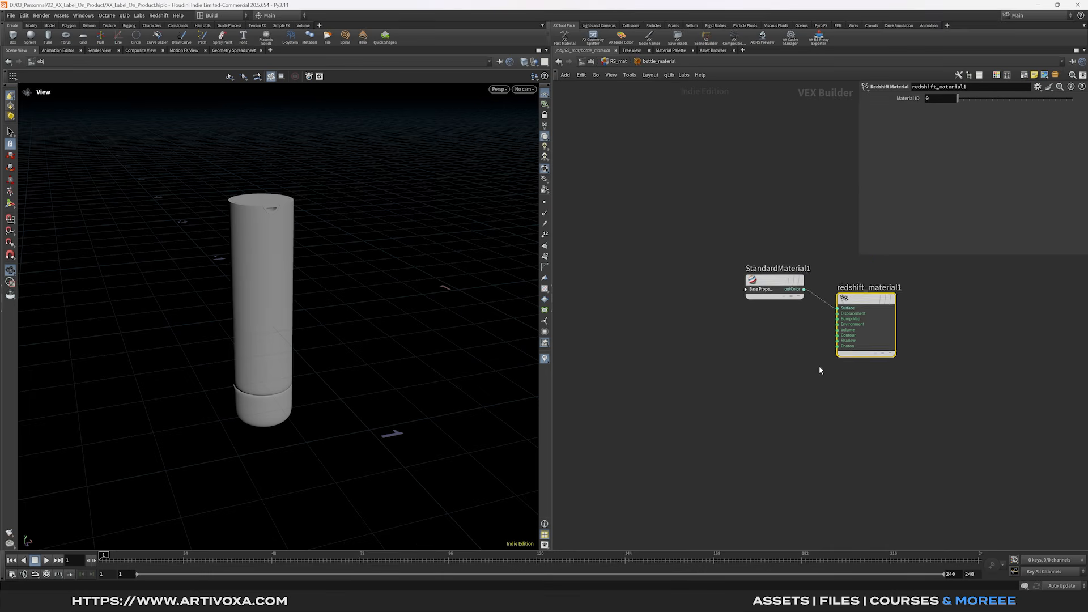
- Set StandardMaterial1's base color to purple (0.3, 0.075, 0.3)
{"action": "left_click_drag", "start_coordinate": [753, 251], "coordinate": [678, 270]}
{"action": "left_click", "coordinate": [649, 266]}
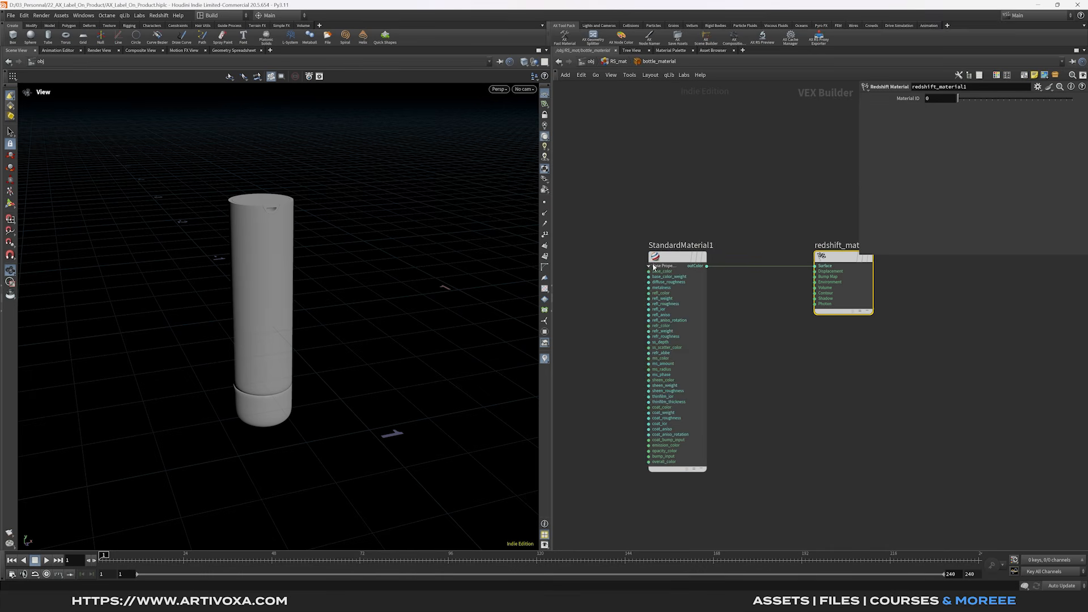
{"action": "left_click", "coordinate": [934, 123]}
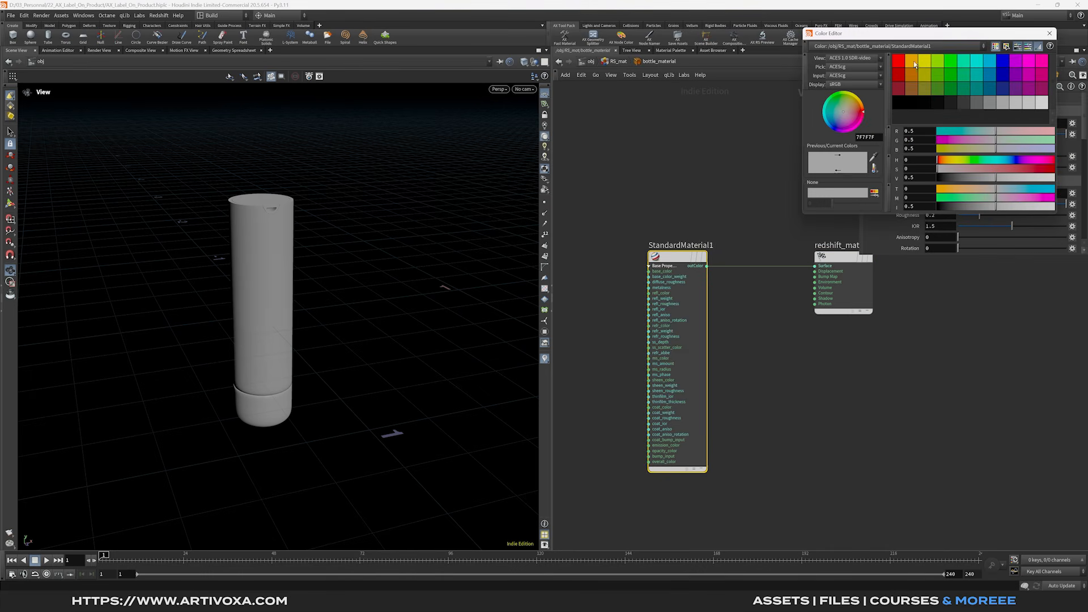
{"action": "left_click", "coordinate": [1024, 89]}
{"action": "left_click", "coordinate": [1049, 33]}
- Duplicate the standard material and set StandardMaterial2's base color to white (1, 1, 1)
{"action": "middle_click_drag", "start_coordinate": [717, 222], "coordinate": [721, 163]}
{"action": "left_click_drag", "start_coordinate": [682, 202], "coordinate": [678, 447]}
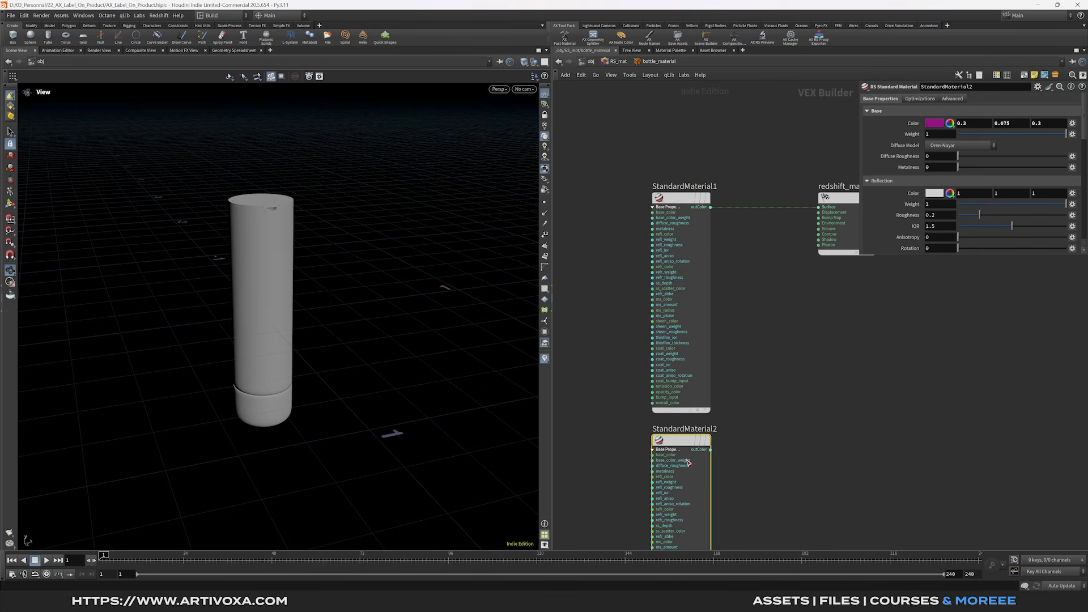
{"action": "left_click", "coordinate": [936, 125]}
{"action": "left_click", "coordinate": [1049, 103]}
{"action": "left_click", "coordinate": [1049, 32]}
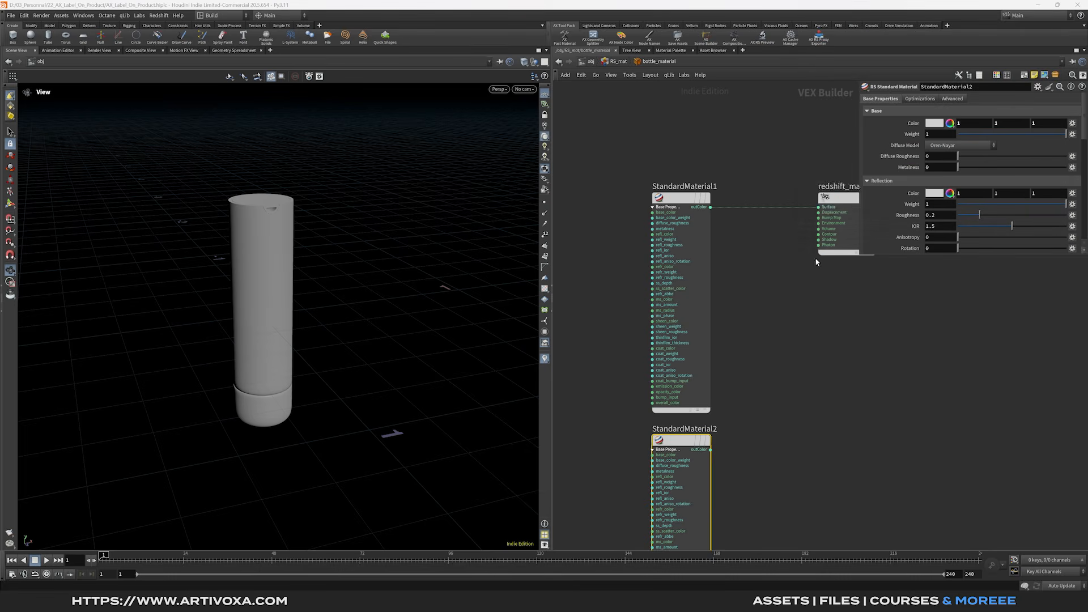
- Add an RS Material Blender with StandardMaterial1 as base, StandardMaterial2 as layer 1, feeding redshift_material1's surface
{"action": "scroll", "coordinate": [756, 172], "scroll_direction": "down", "scroll_amount": 3}
{"action": "key", "text": "Tab"}
{"action": "type", "text": "eria"}
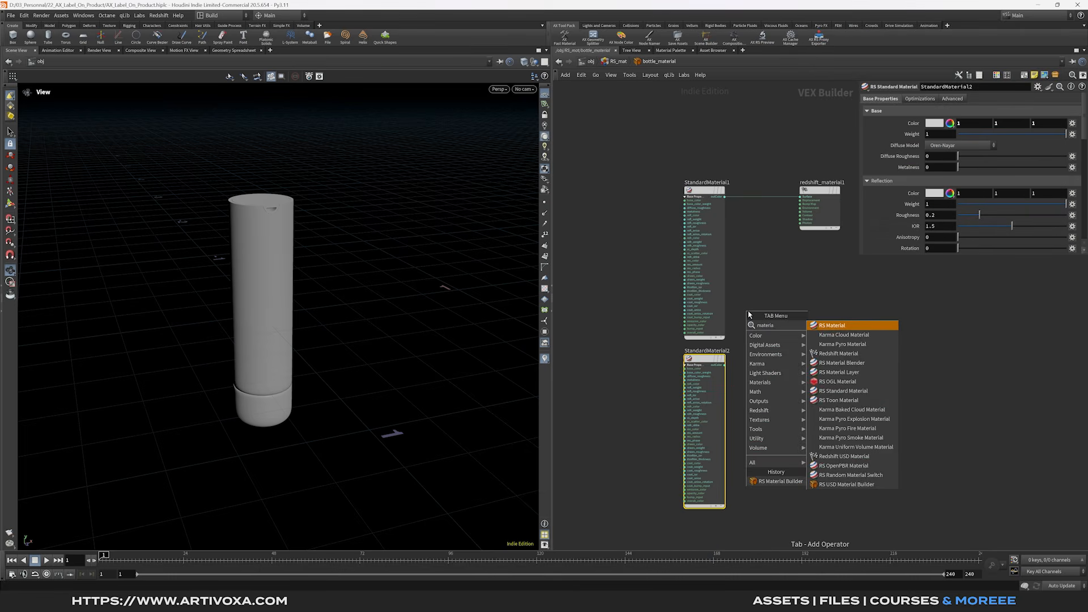
{"action": "key", "text": "Return"}
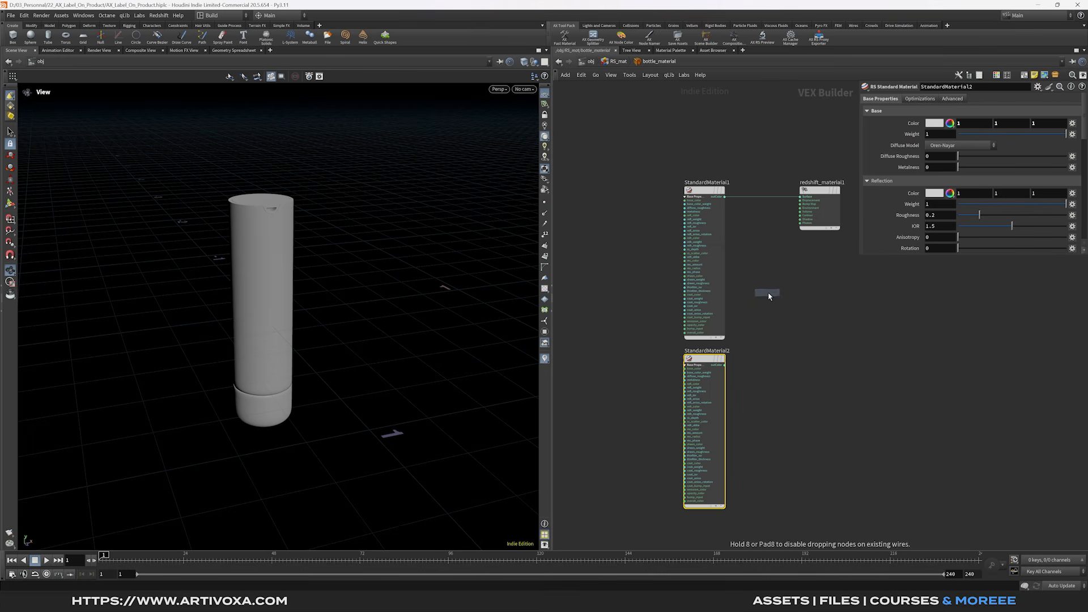
{"action": "left_click", "coordinate": [766, 293]}
{"action": "left_click", "coordinate": [724, 197]}
{"action": "left_click", "coordinate": [754, 291]}
{"action": "left_click", "coordinate": [763, 307]}
{"action": "left_click", "coordinate": [725, 365]}
{"action": "left_click", "coordinate": [754, 301]}
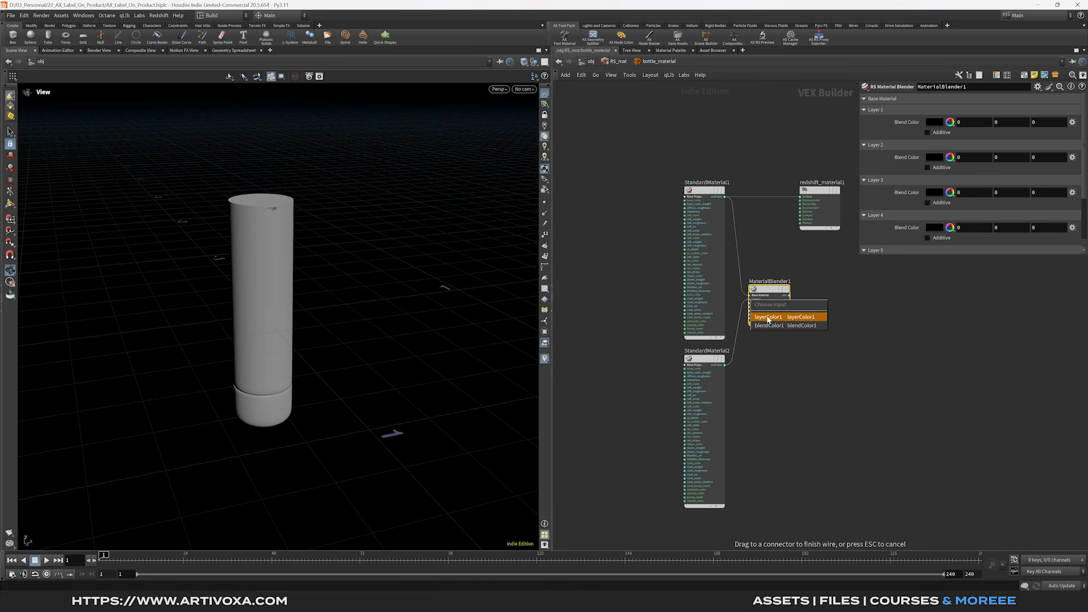
{"action": "left_click", "coordinate": [768, 317]}
{"action": "left_click", "coordinate": [788, 295]}
{"action": "left_click", "coordinate": [801, 197]}
- Add a Texture Sampler loading $HIP/label_mask.png and wire it into the blender's layer 1 blend color
{"action": "middle_click_drag", "start_coordinate": [746, 377], "coordinate": [748, 285]}
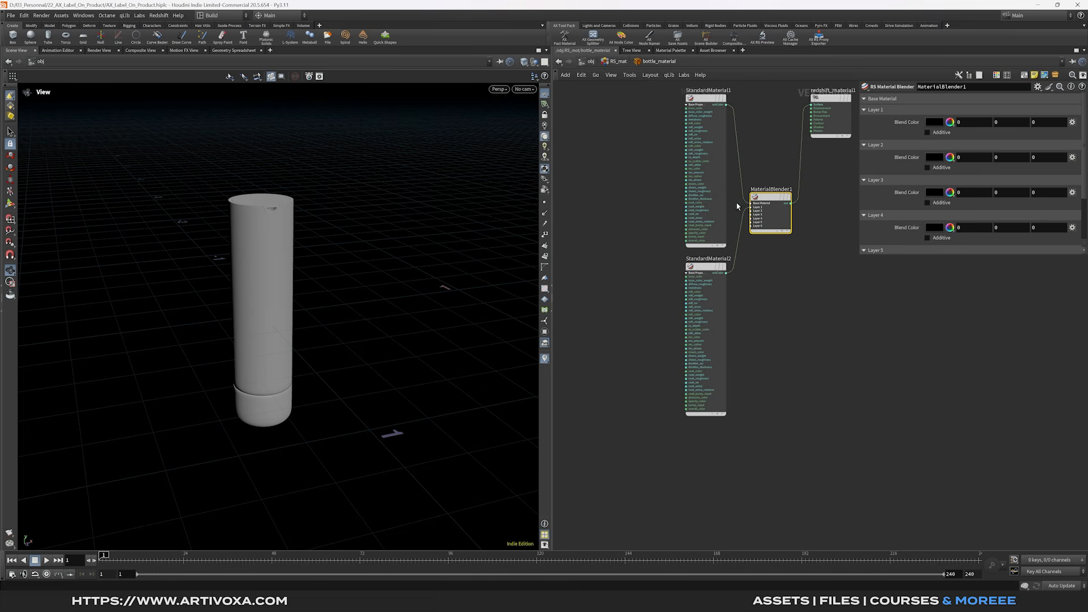
{"action": "middle_click_drag", "start_coordinate": [725, 425], "coordinate": [707, 435]}
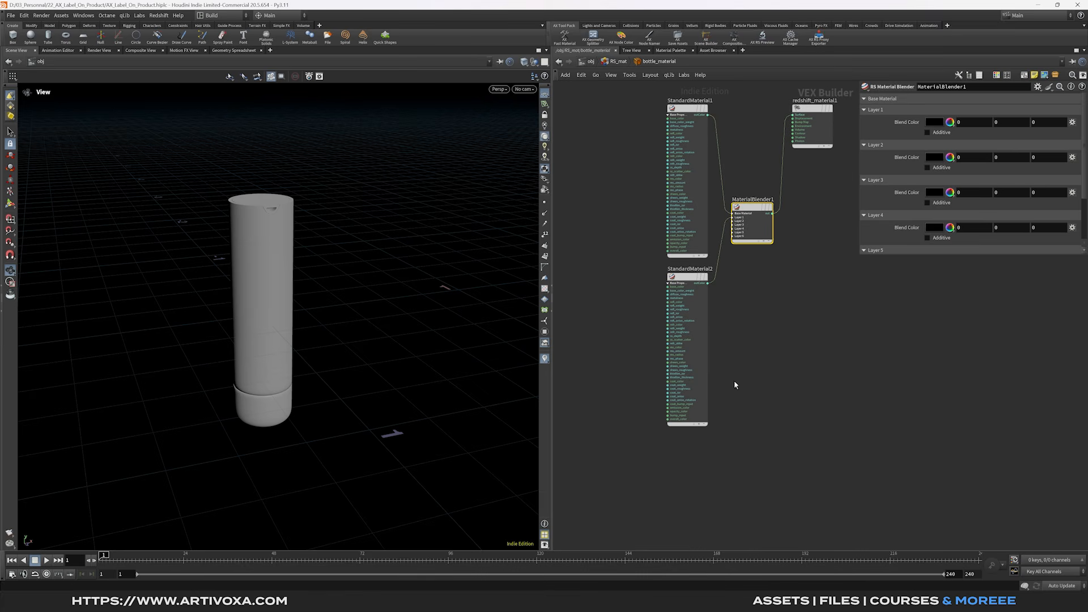
{"action": "left_click", "coordinate": [732, 218]}
{"action": "key", "text": "Tab"}
{"action": "type", "text": "tex"}
{"action": "key", "text": "Return"}
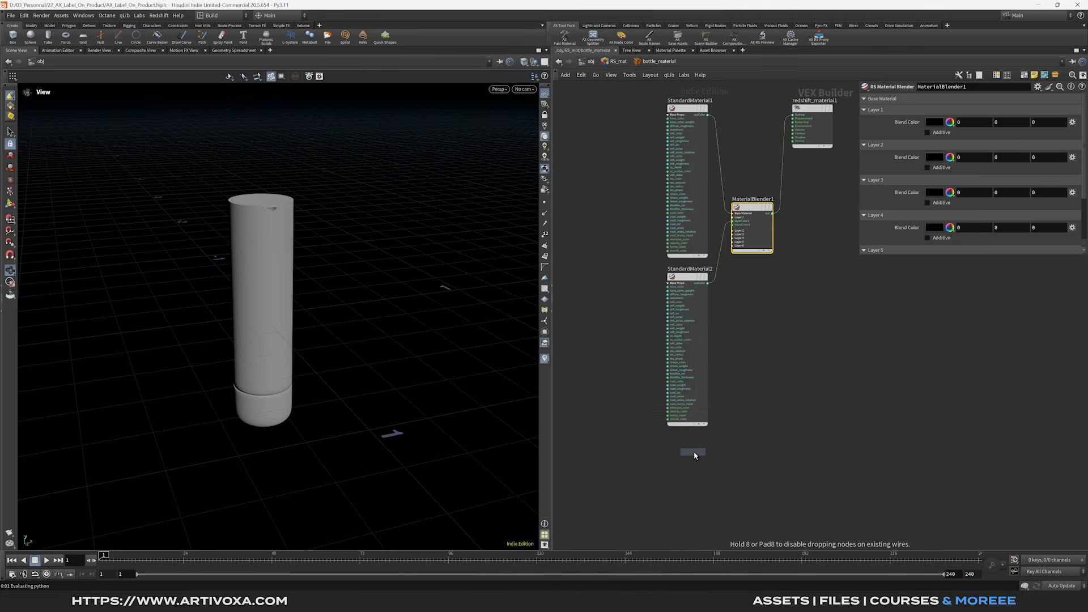
{"action": "left_click", "coordinate": [688, 447]}
{"action": "left_click", "coordinate": [1062, 123]}
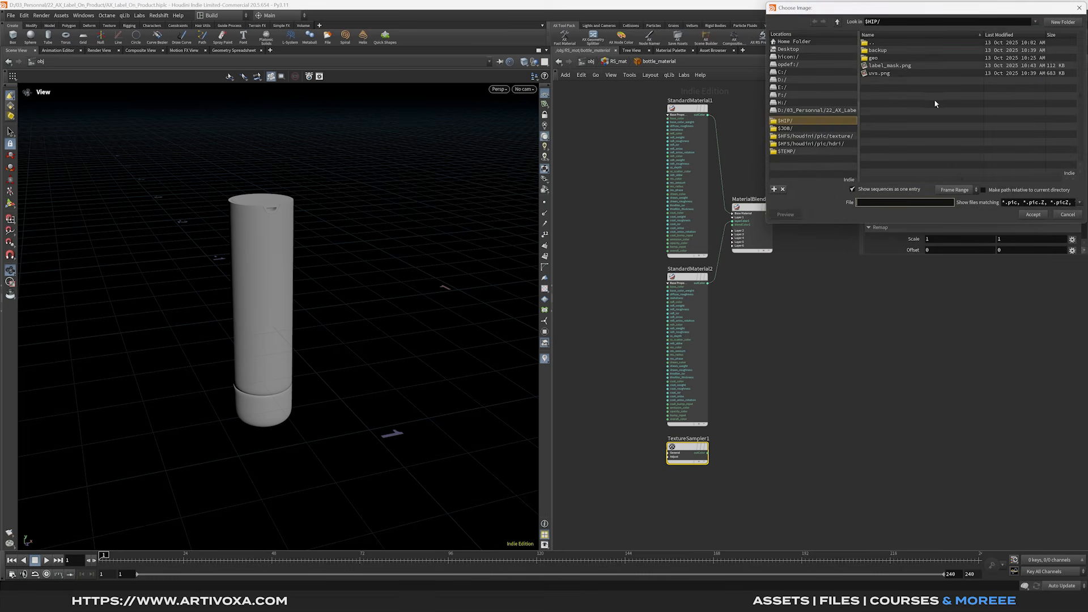
{"action": "left_click", "coordinate": [912, 66]}
{"action": "left_click", "coordinate": [1032, 215]}
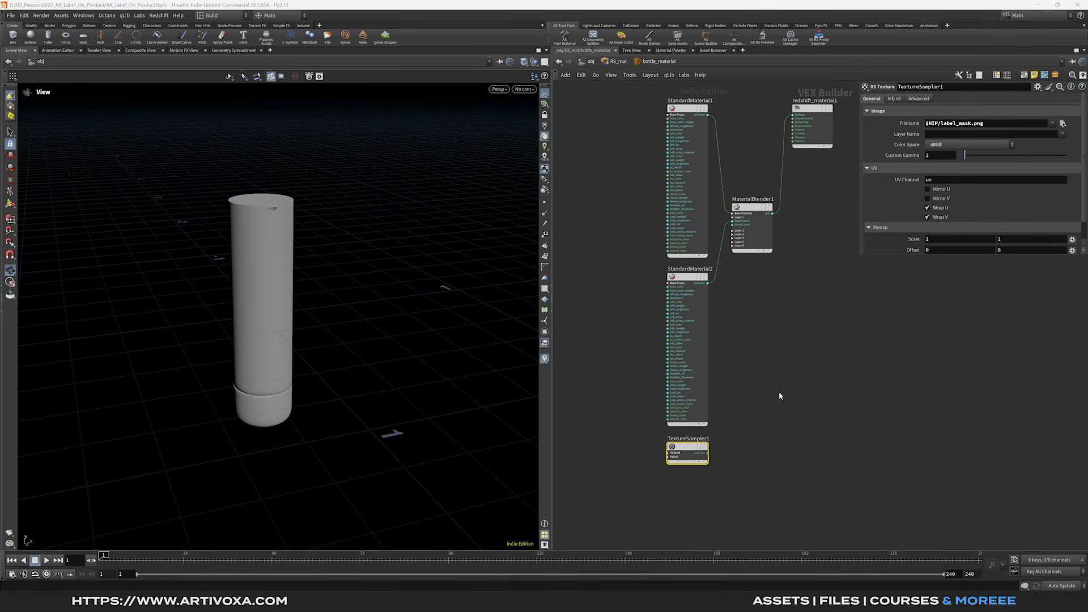
{"action": "left_click_drag", "start_coordinate": [710, 455], "coordinate": [734, 225]}
{"action": "left_click", "coordinate": [756, 230]}
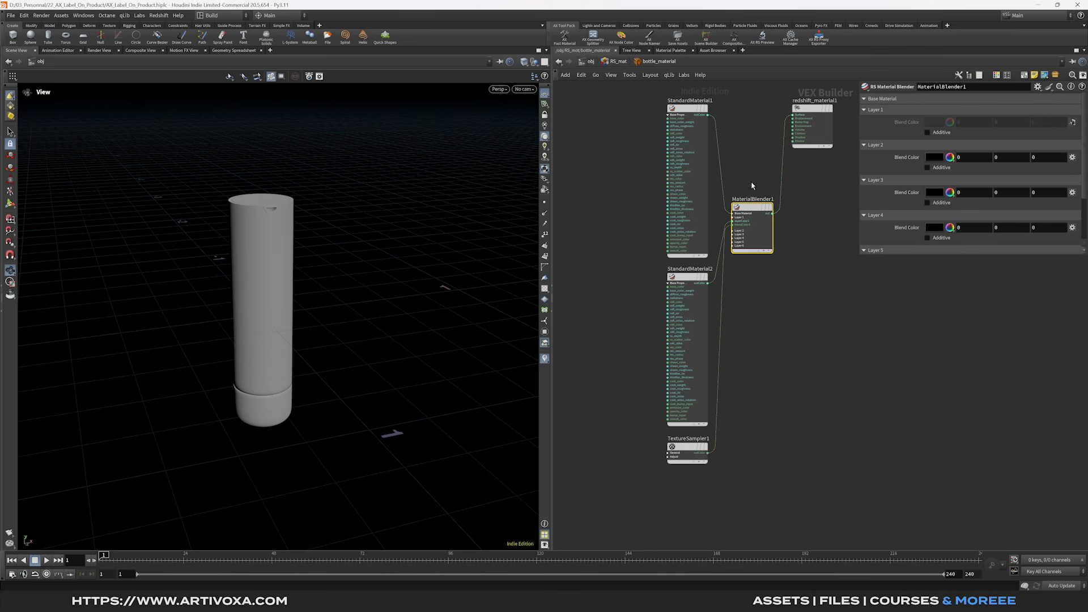
- Review the parameters of both standard materials
{"action": "middle_click_drag", "start_coordinate": [591, 194], "coordinate": [598, 256]}
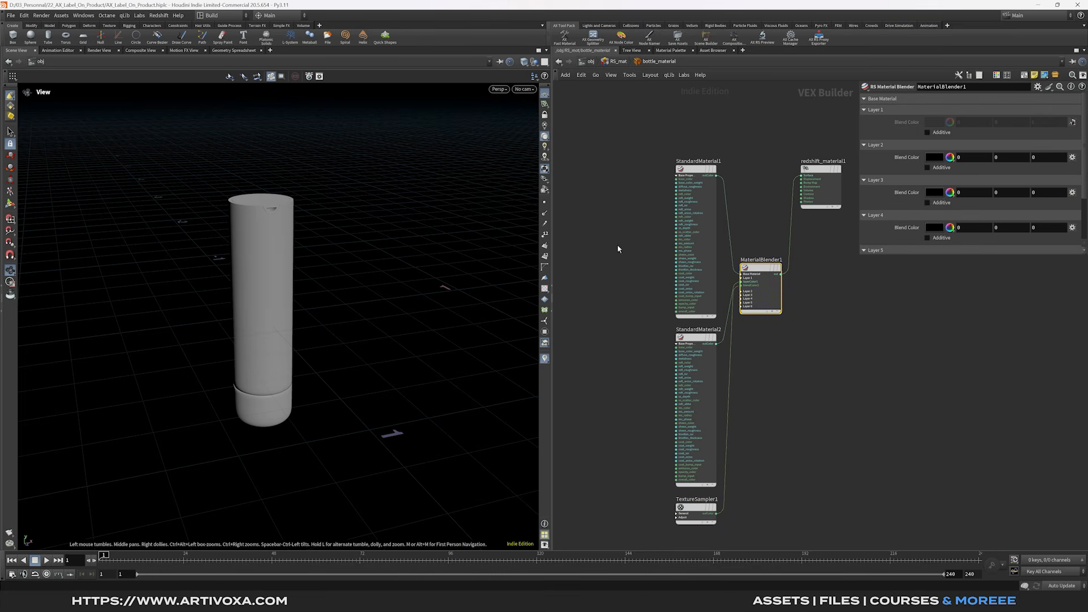
{"action": "left_click", "coordinate": [711, 181]}
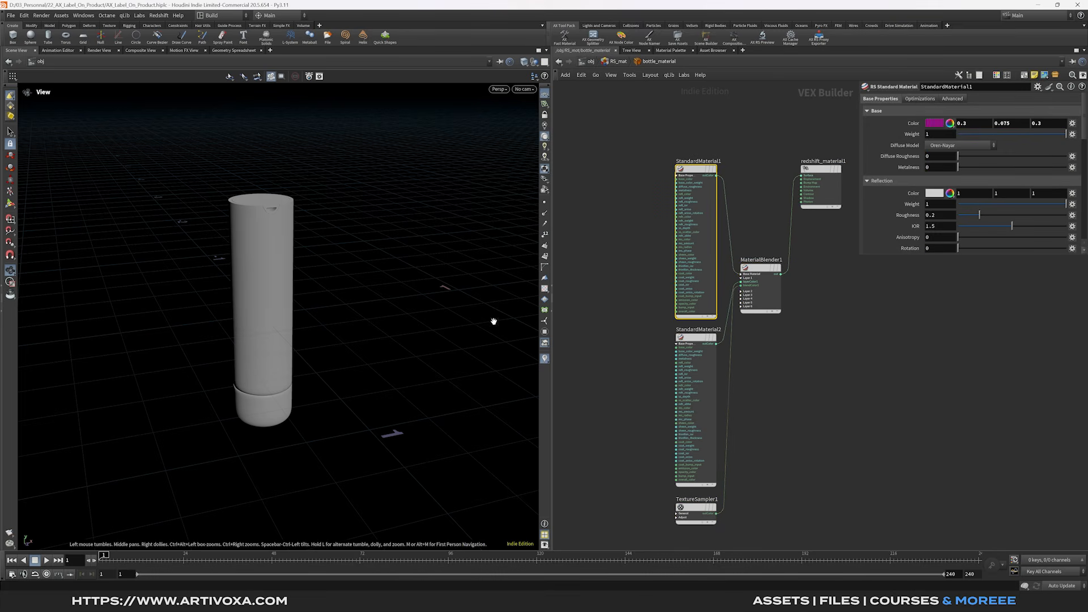
{"action": "left_click", "coordinate": [705, 359]}
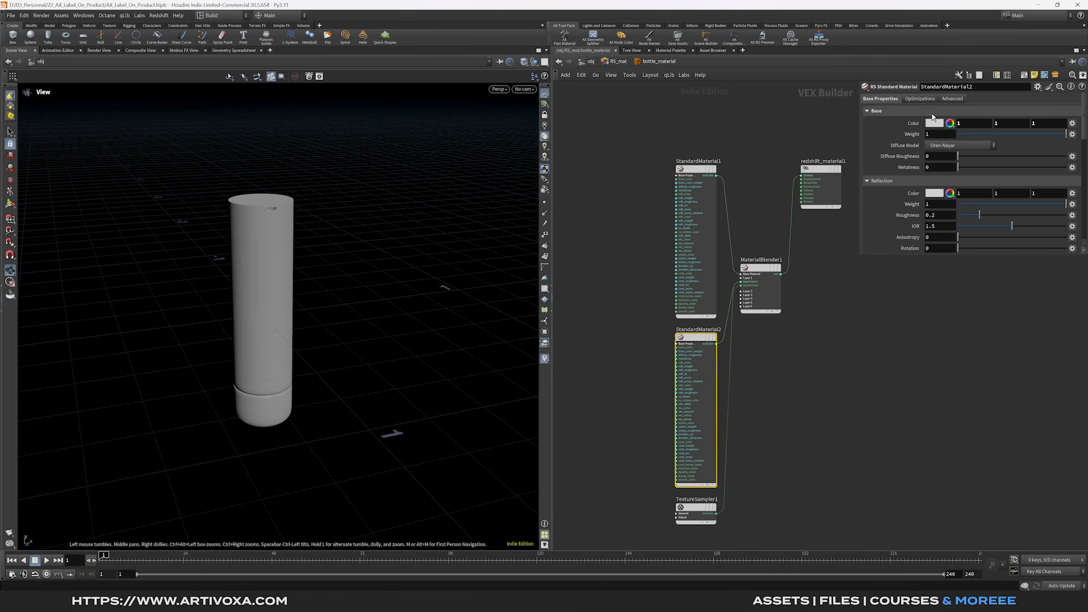
{"action": "left_click_drag", "start_coordinate": [899, 255], "coordinate": [885, 367]}
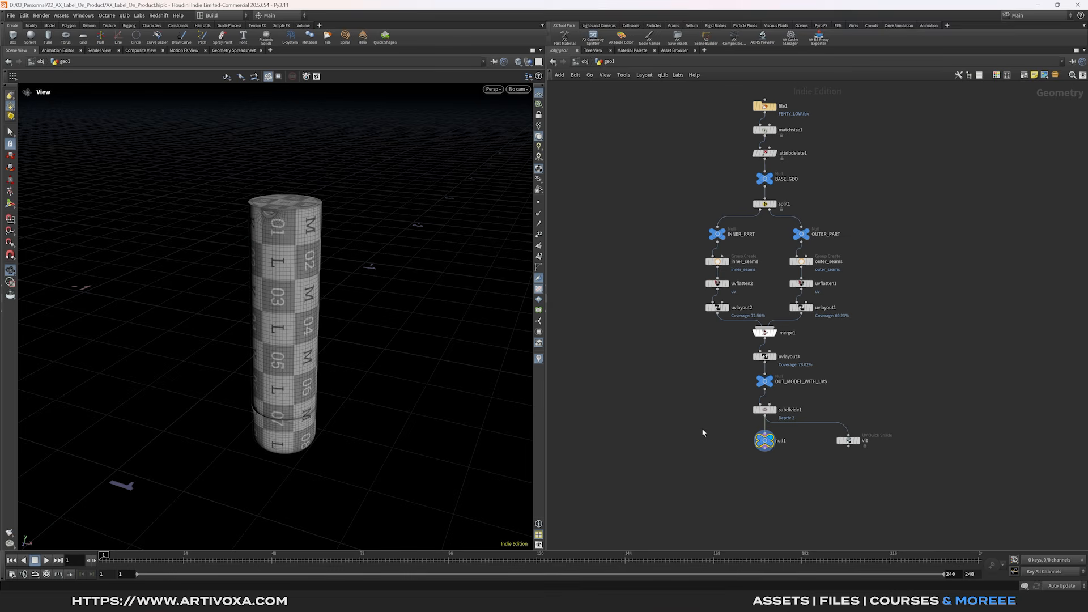
- In geo1, create a Copernicus network named LABEL beside the node chain
{"action": "middle_click_drag", "start_coordinate": [712, 441], "coordinate": [683, 376]}
{"action": "left_click_drag", "start_coordinate": [687, 406], "coordinate": [766, 365]}
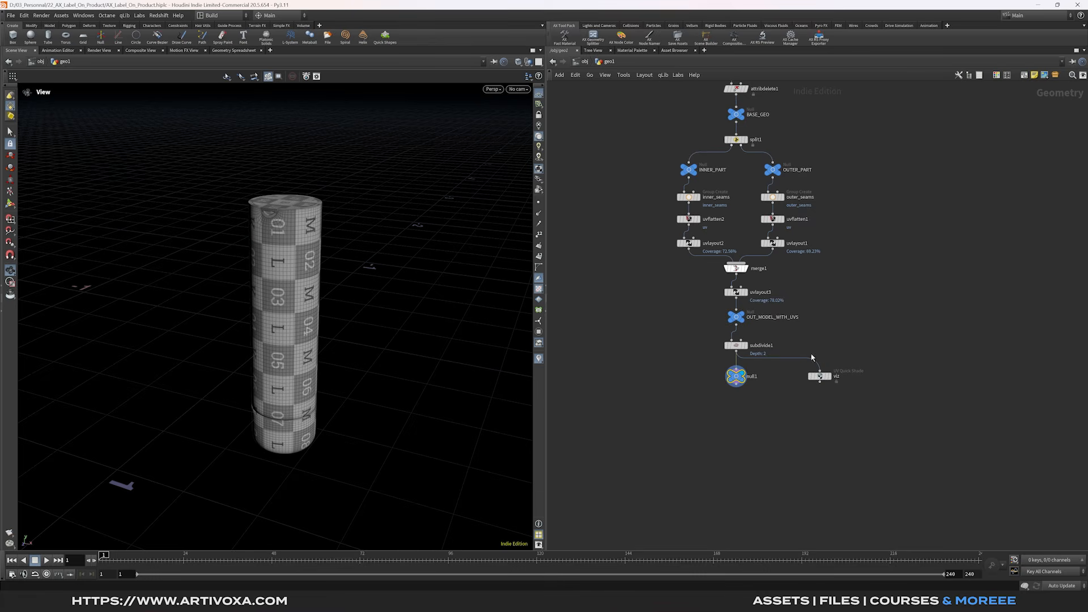
{"action": "middle_click_drag", "start_coordinate": [690, 378], "coordinate": [714, 358]}
{"action": "key", "text": "Tab"}
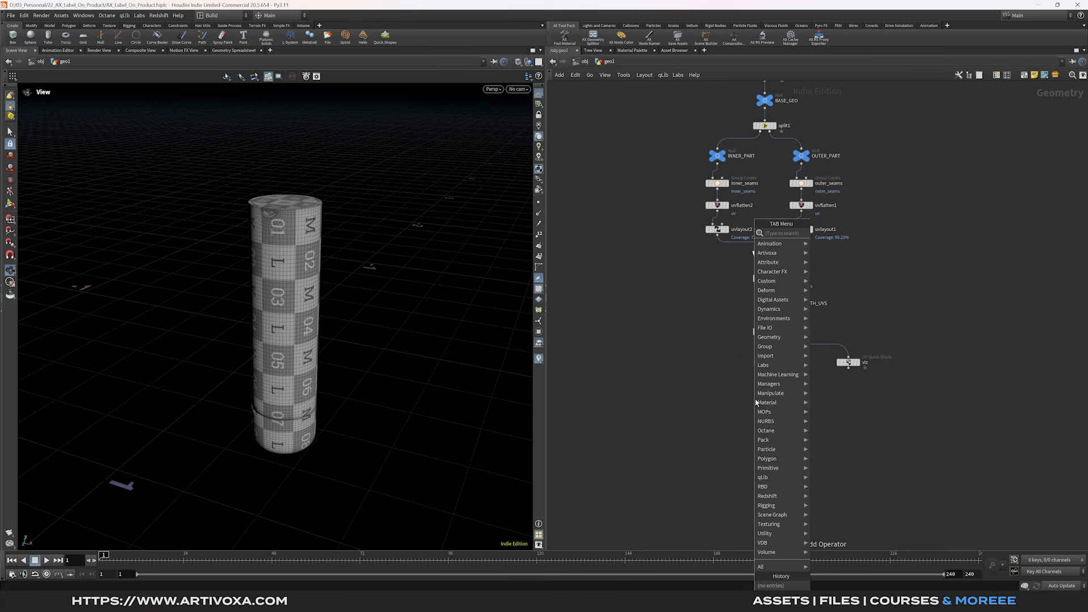
{"action": "type", "text": "cop ne"}
{"action": "key", "text": "Return"}
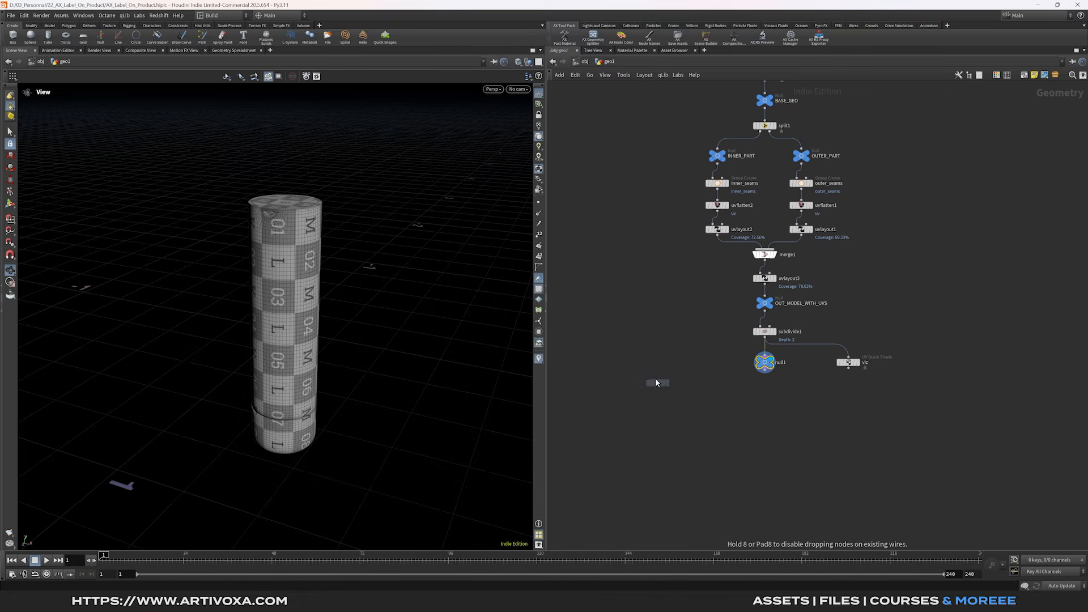
{"action": "left_click", "coordinate": [654, 362]}
{"action": "left_click", "coordinate": [671, 363]}
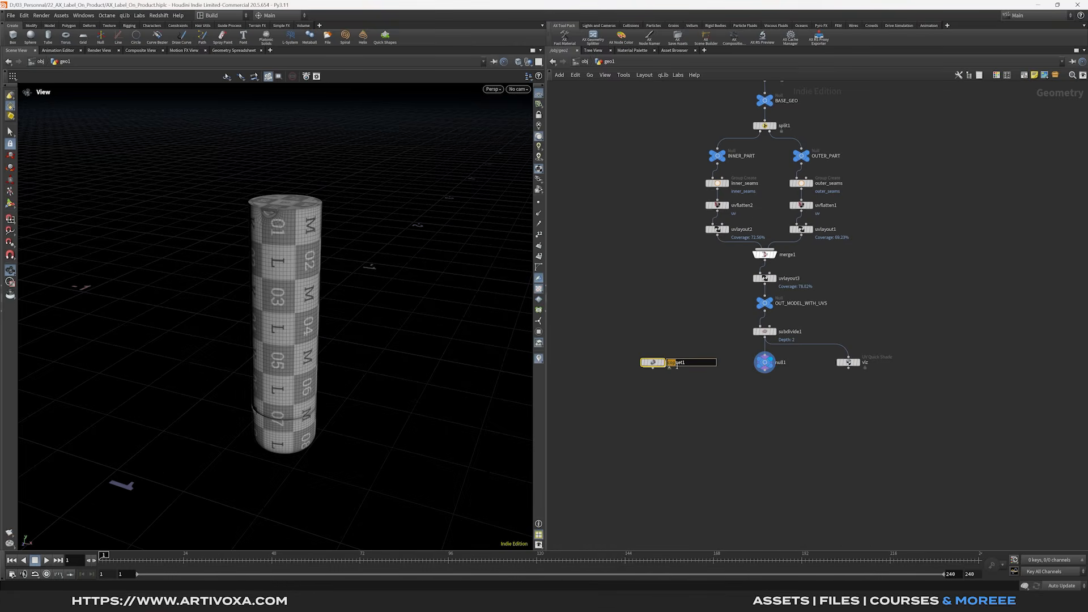
{"action": "type", "text": "LABEL"}
- Select and copy the OUT_MODEL_WITH_UVS node
{"action": "left_click", "coordinate": [743, 457]}
{"action": "left_click_drag", "start_coordinate": [848, 299], "coordinate": [748, 315]}
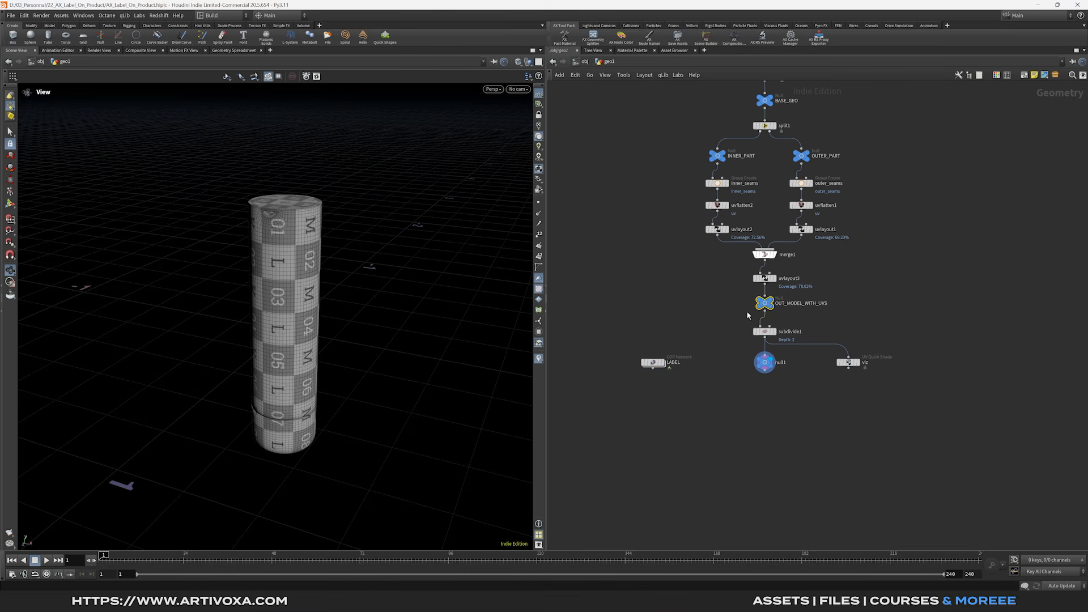
{"action": "key", "text": "ctrl+c"}
- Go inside the LABEL network and add a SOP Import node
{"action": "left_click", "coordinate": [653, 362]}
{"action": "double_click", "coordinate": [653, 362]}
{"action": "key", "text": "Tab"}
{"action": "type", "text": "sopi"}
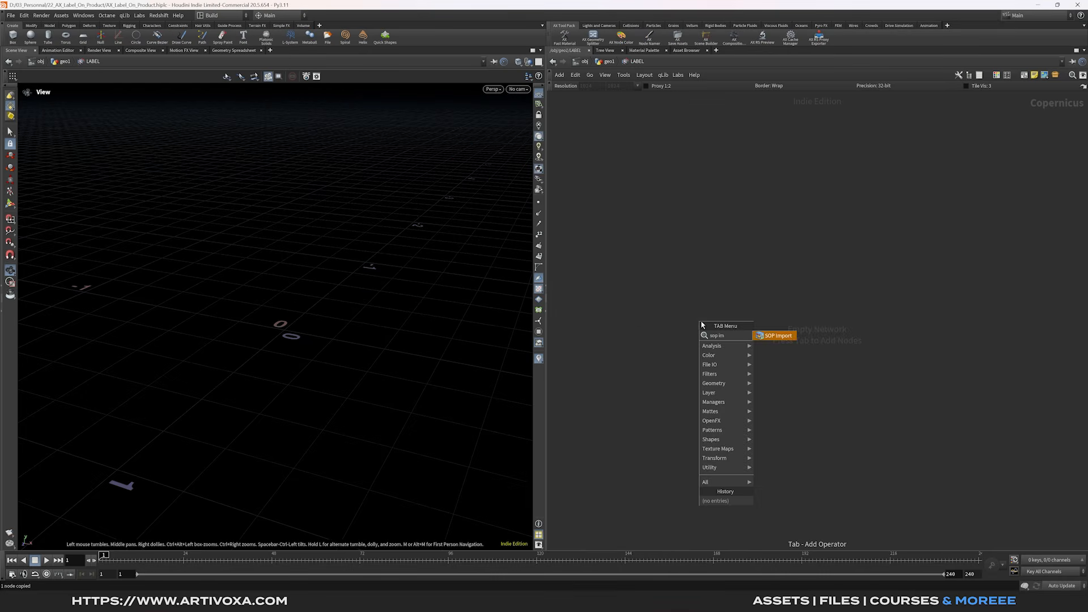
{"action": "key", "text": "Return"}
{"action": "left_click", "coordinate": [685, 318]}
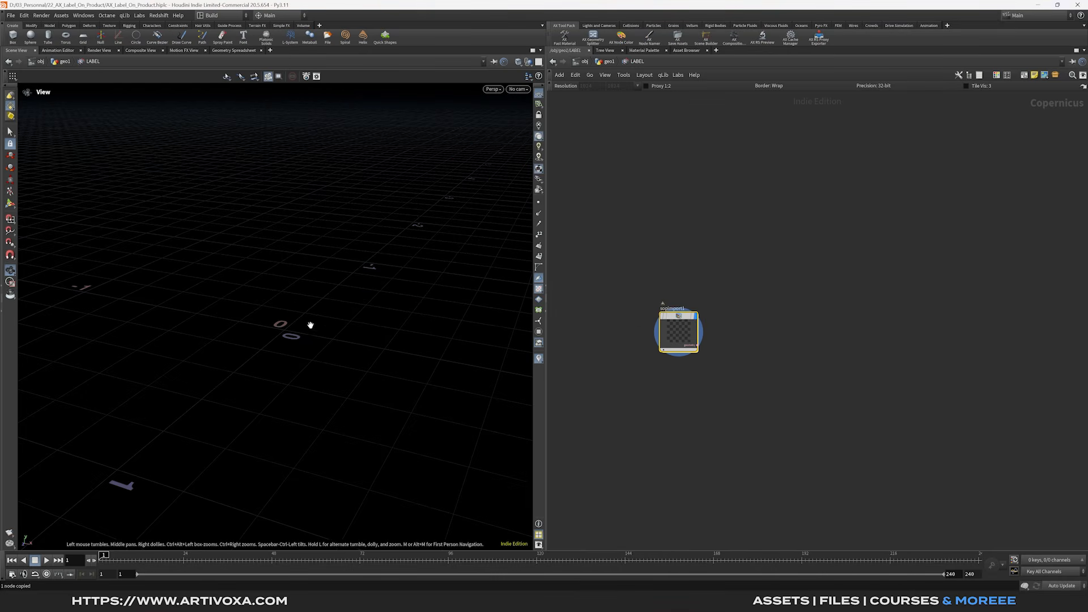
{"action": "key", "text": "p"}
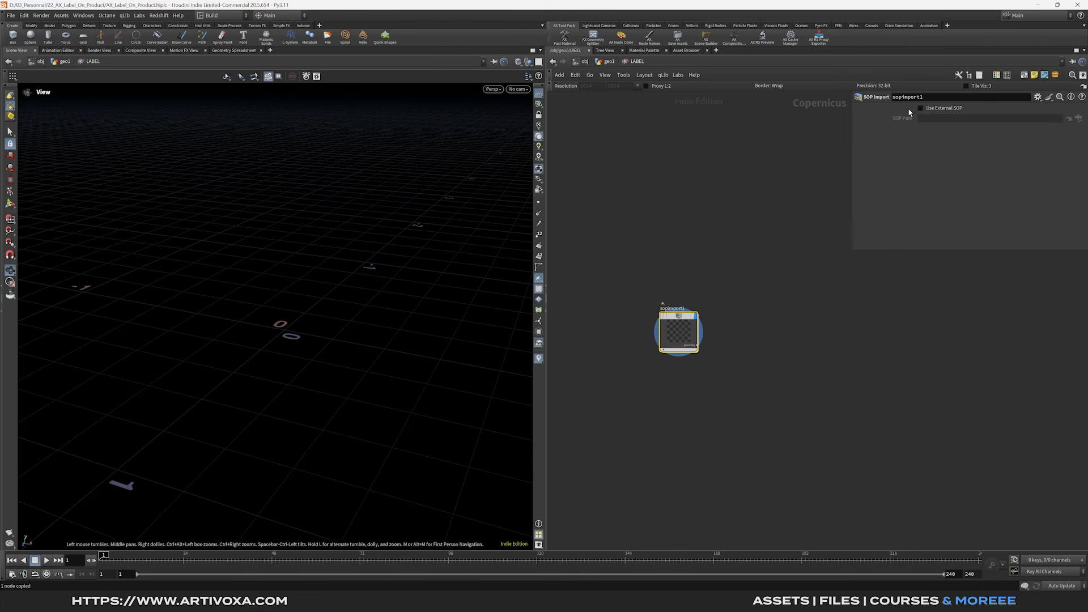
- Enable the external SOP option on the SOP Import node and paste /obj/geo1/OUT_MODEL_WITH_UVS as its SOP path
{"action": "left_click", "coordinate": [919, 108]}
{"action": "left_click", "coordinate": [944, 119]}
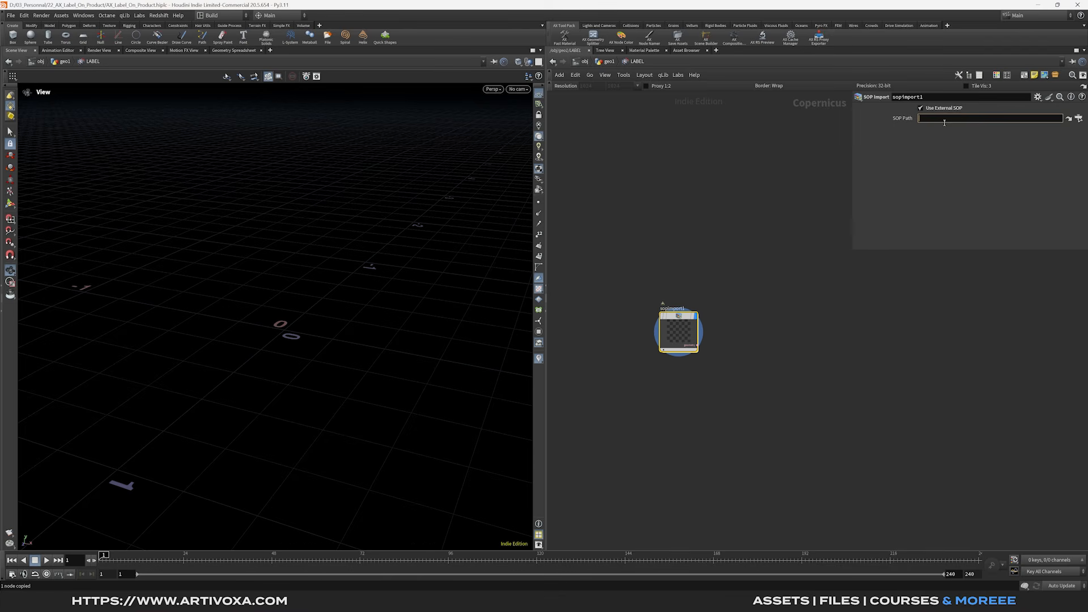
{"action": "key", "text": "ctrl+v"}
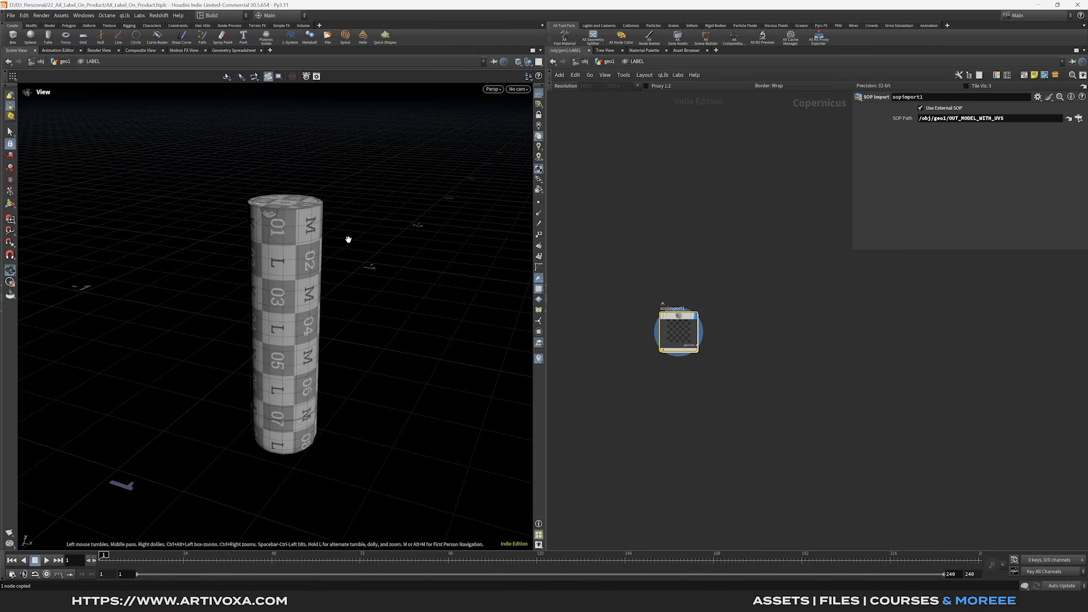
- Add a Preview Material node and connect the SOP Import output into it
{"action": "left_click_drag", "start_coordinate": [301, 249], "coordinate": [366, 284]}
{"action": "middle_click_drag", "start_coordinate": [727, 298], "coordinate": [673, 285]}
{"action": "right_click", "coordinate": [730, 316]}
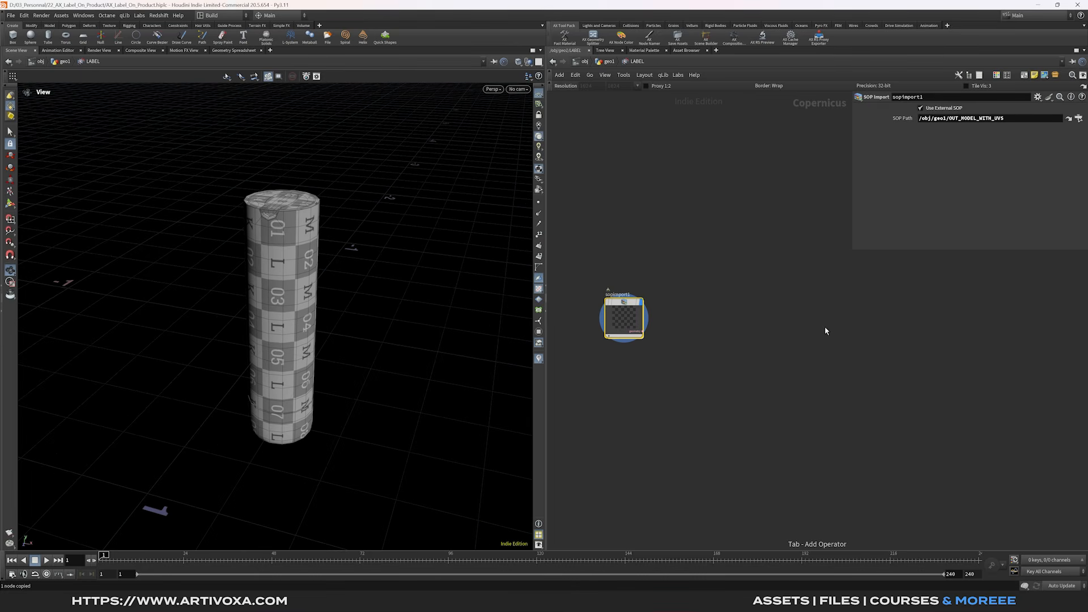
{"action": "key", "text": "Tab"}
{"action": "type", "text": "preview"}
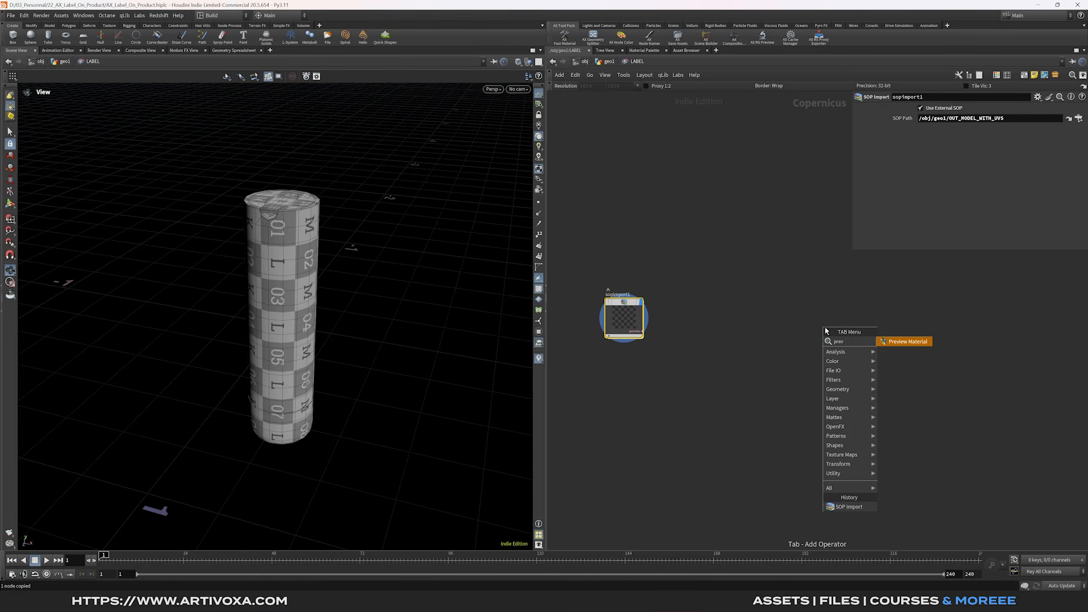
{"action": "key", "text": "Return"}
{"action": "left_click", "coordinate": [808, 316]}
{"action": "left_click_drag", "start_coordinate": [807, 317], "coordinate": [787, 303]}
{"action": "left_click_drag", "start_coordinate": [646, 335], "coordinate": [775, 331]}
{"action": "middle_click_drag", "start_coordinate": [775, 331], "coordinate": [776, 361]}
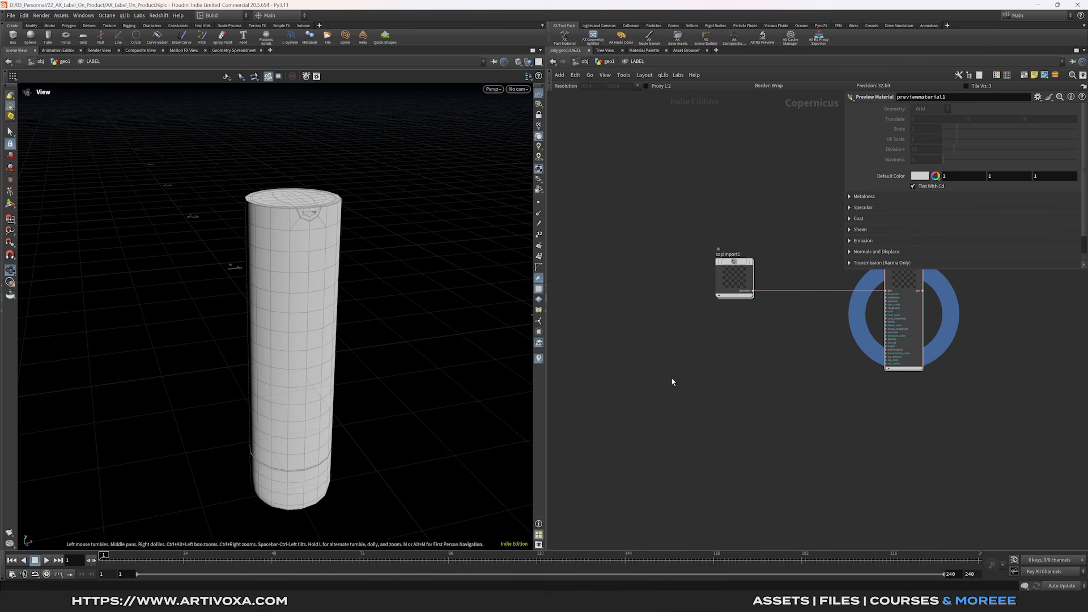
- Add a File node and load pngegg.png as its image
{"action": "key", "text": "Tab"}
{"action": "type", "text": "file"}
{"action": "key", "text": "Return"}
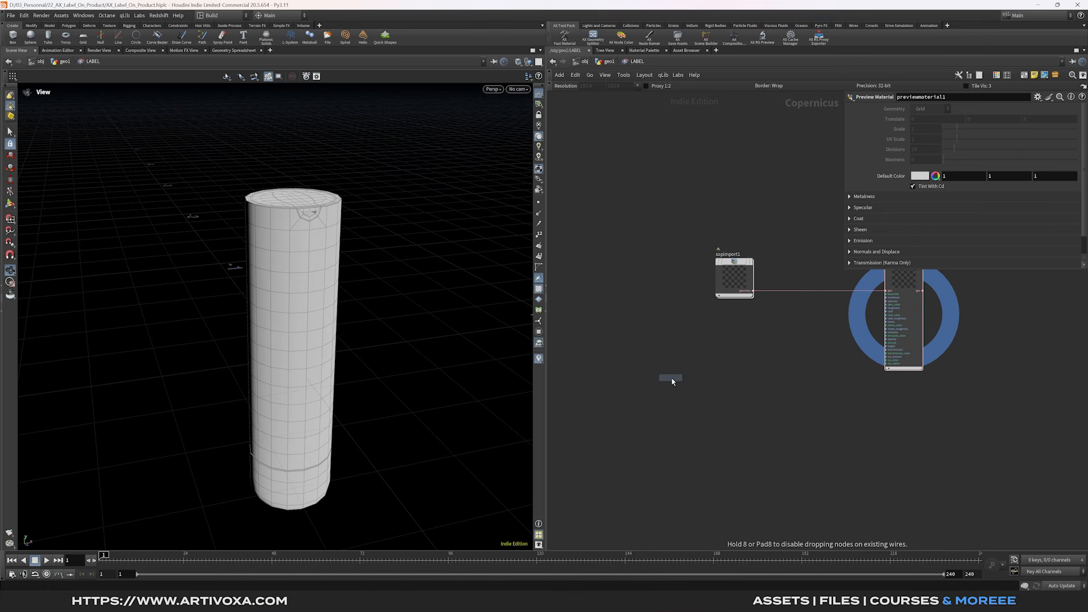
{"action": "left_click", "coordinate": [620, 380]}
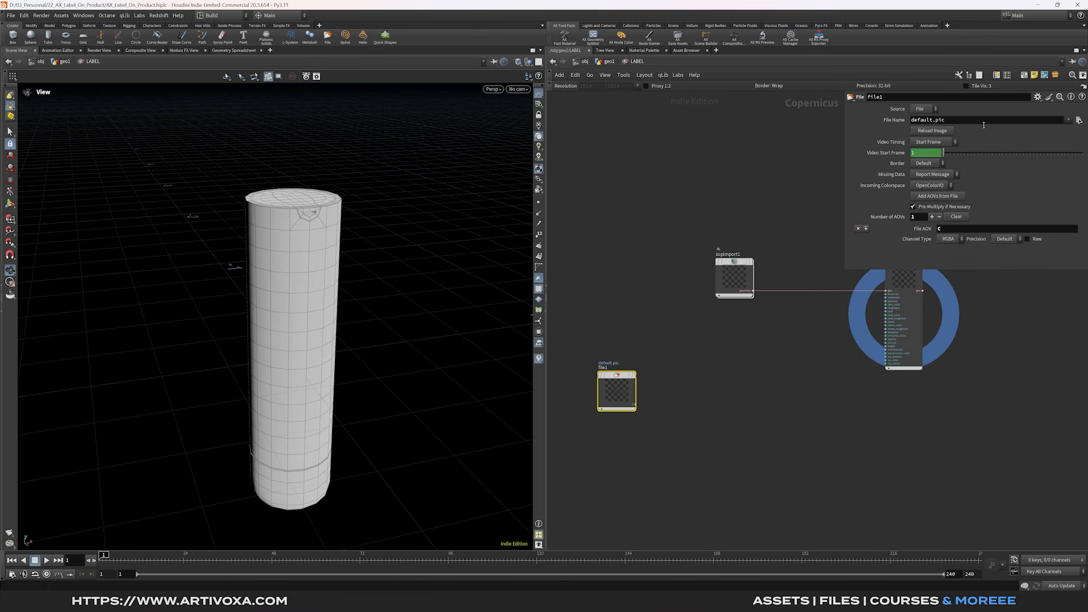
{"action": "left_click", "coordinate": [1078, 120]}
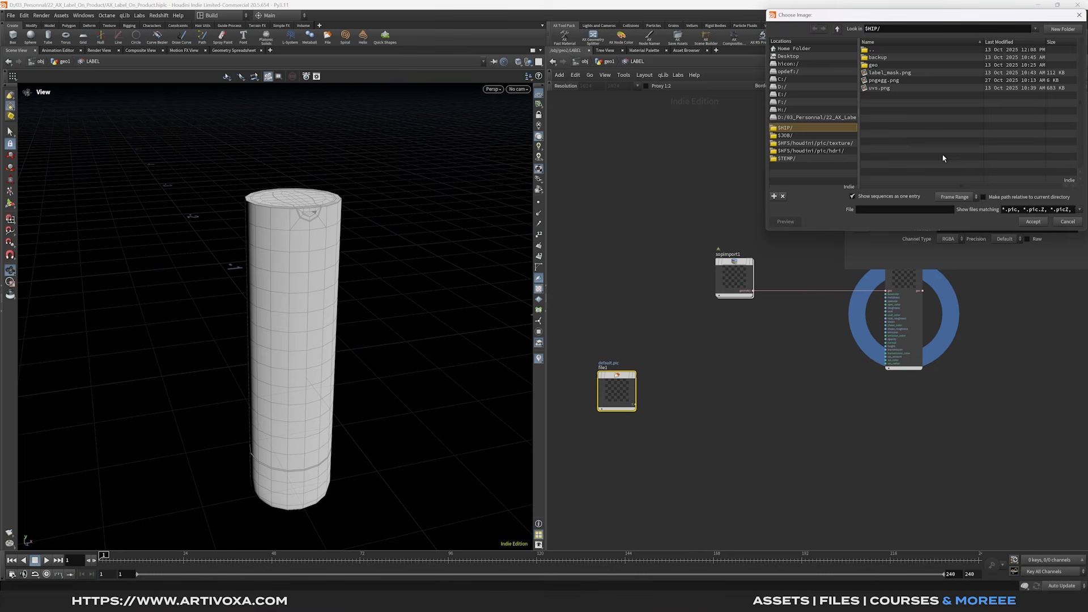
{"action": "left_click", "coordinate": [884, 80]}
{"action": "left_click", "coordinate": [1033, 222]}
- Add a Mono node after the File node and set its operation to Alpha
{"action": "left_click", "coordinate": [654, 419]}
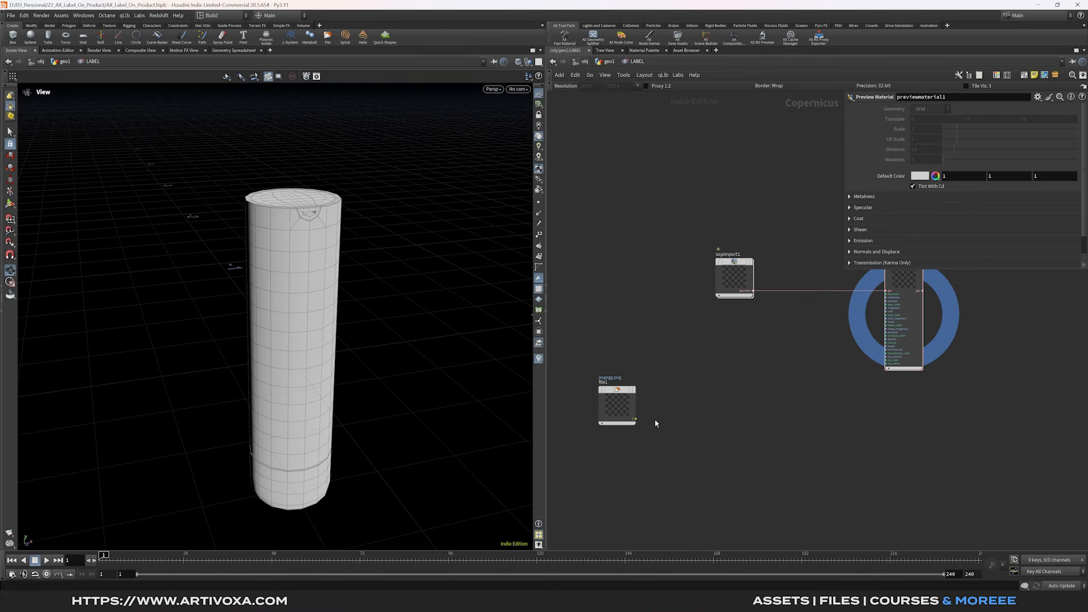
{"action": "left_click", "coordinate": [635, 419]}
{"action": "key", "text": "Tab"}
{"action": "type", "text": "mono"}
{"action": "key", "text": "Return"}
{"action": "left_click_drag", "start_coordinate": [673, 421], "coordinate": [678, 390]}
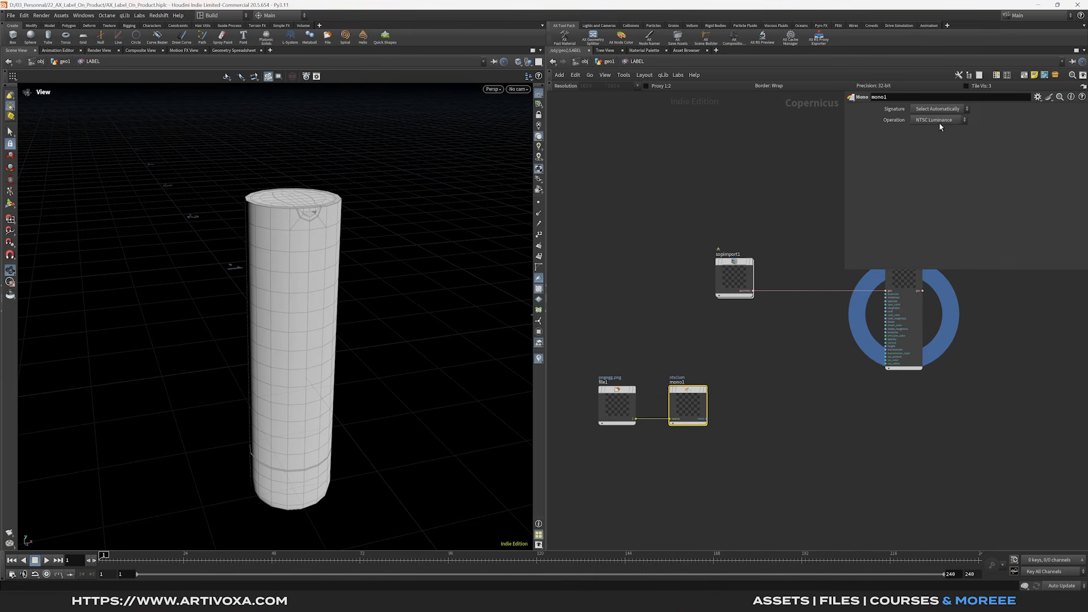
{"action": "left_click", "coordinate": [940, 122]}
{"action": "left_click", "coordinate": [935, 253]}
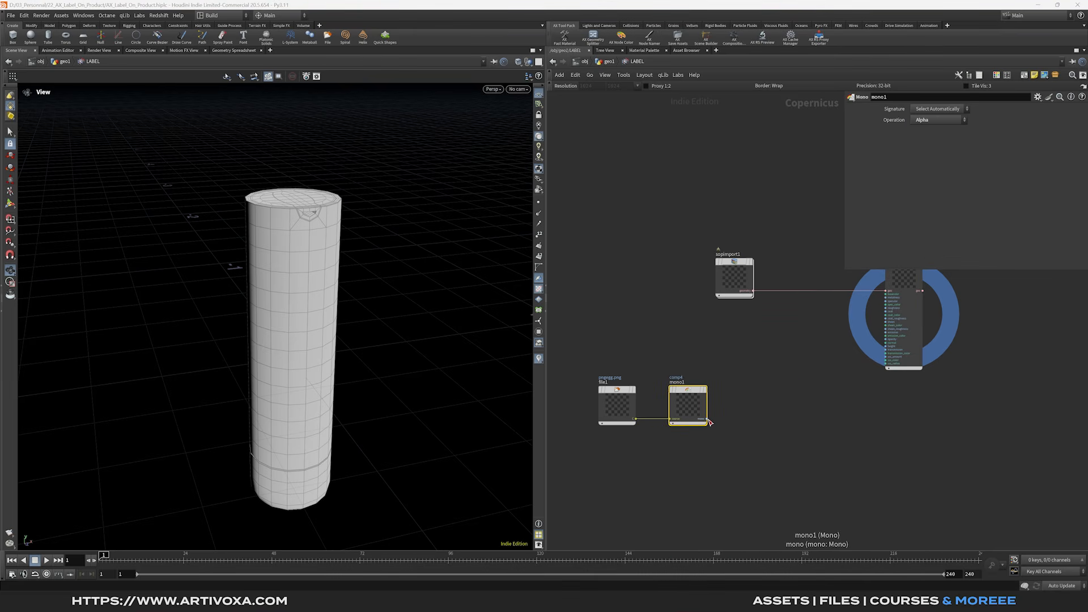
- Wire the Mono output into the Preview Material and insert a Transform 2D node on that connection
{"action": "left_click_drag", "start_coordinate": [708, 419], "coordinate": [886, 295]}
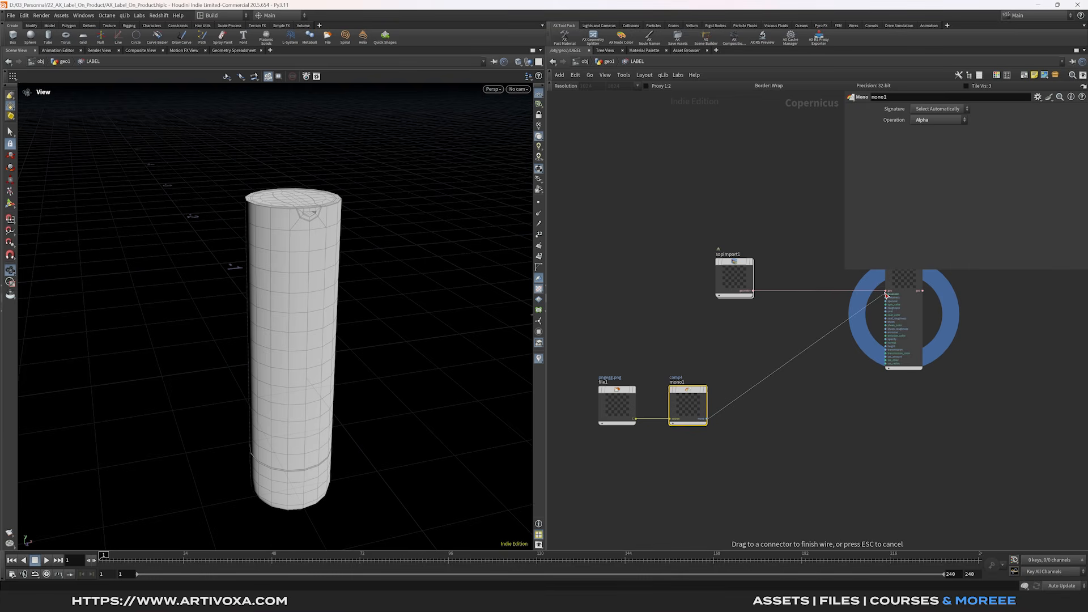
{"action": "left_click_drag", "start_coordinate": [304, 315], "coordinate": [393, 277]}
{"action": "key", "text": "Tab"}
{"action": "type", "text": "trans"}
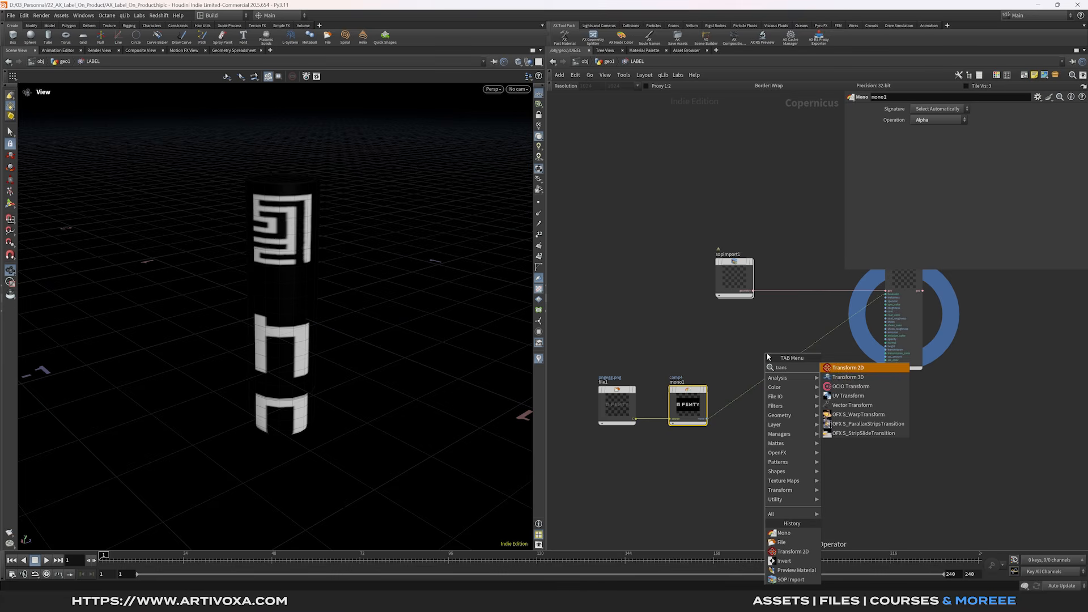
{"action": "key", "text": "Return"}
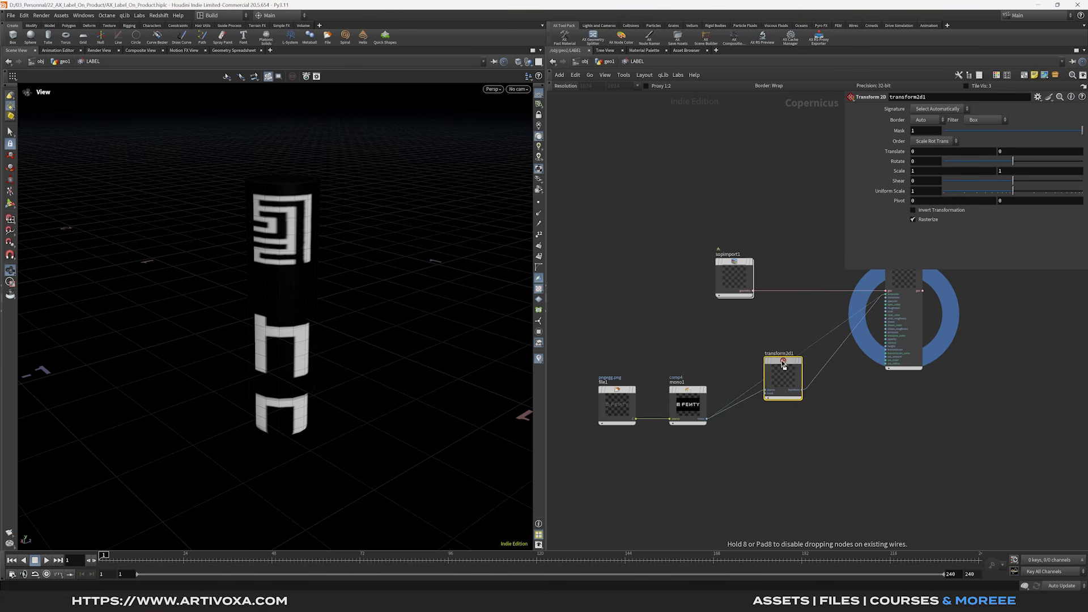
{"action": "left_click", "coordinate": [751, 403]}
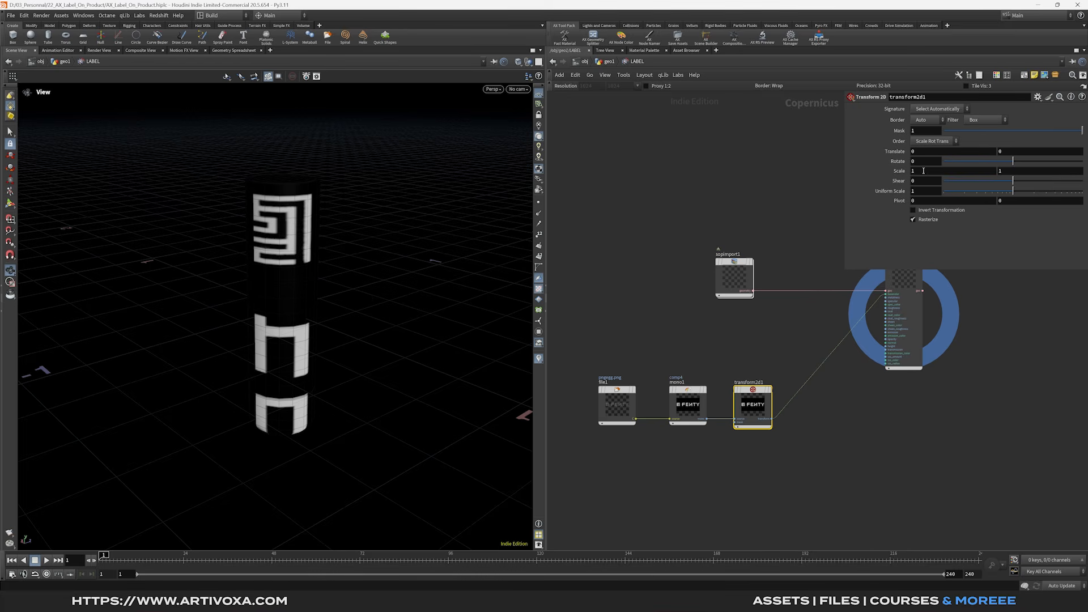
- Scale the logo transform to 0.2 and set its border mode to Clip
{"action": "middle_click_drag", "start_coordinate": [902, 172], "coordinate": [871, 186]}
{"action": "left_click_drag", "start_coordinate": [325, 305], "coordinate": [374, 303]}
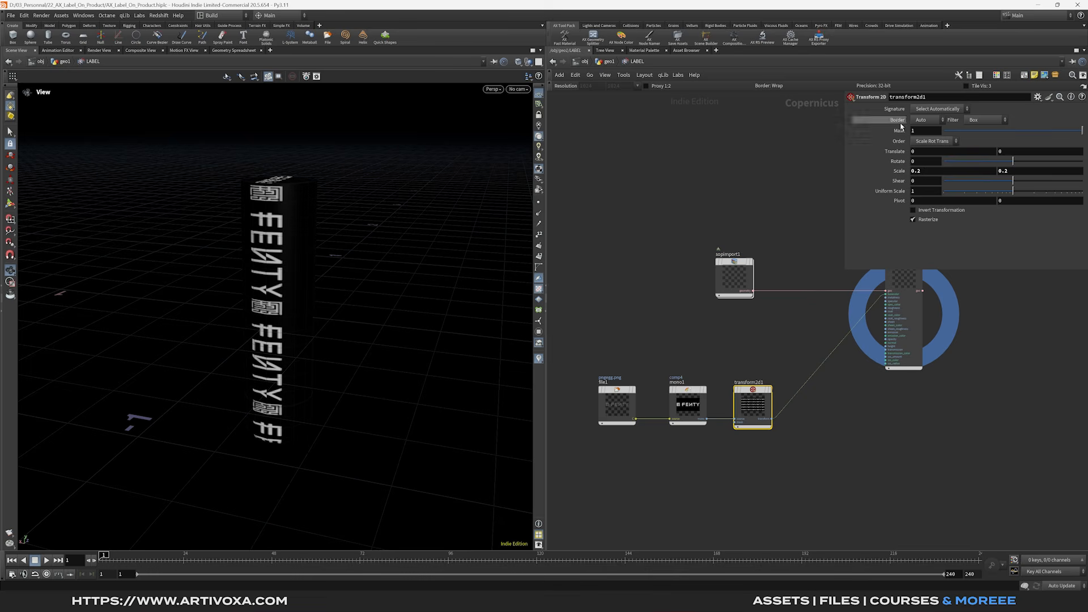
{"action": "left_click", "coordinate": [928, 120]}
{"action": "left_click", "coordinate": [917, 176]}
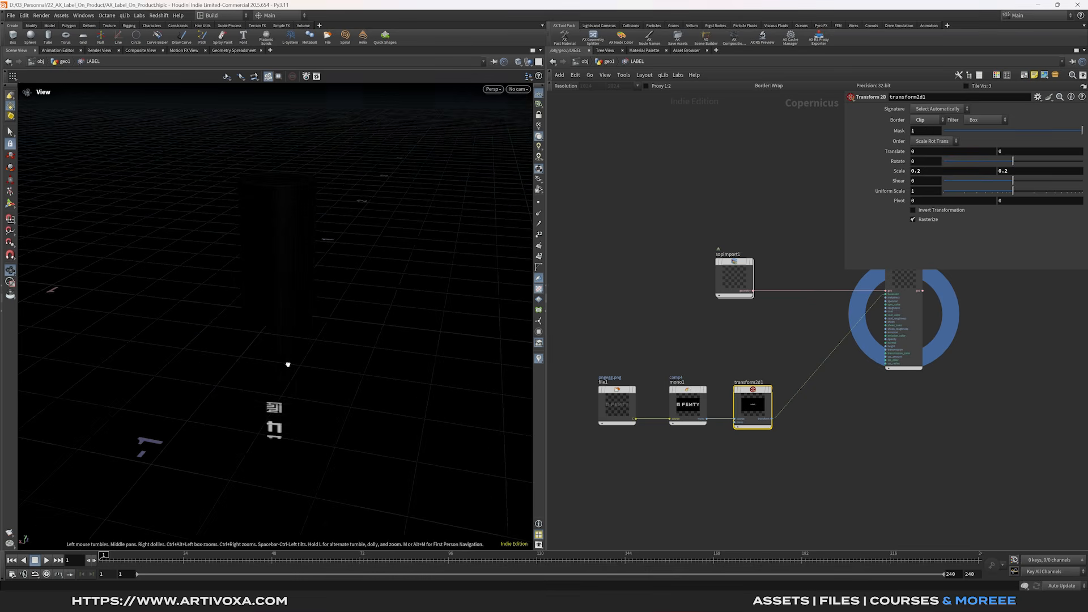
- Set the logo transform's translate to -0.5 and 0.1
{"action": "left_click_drag", "start_coordinate": [335, 376], "coordinate": [316, 376]}
{"action": "middle_click_drag", "start_coordinate": [944, 153], "coordinate": [918, 158]}
{"action": "middle_click_drag", "start_coordinate": [1012, 153], "coordinate": [1023, 152]}
{"action": "scroll", "coordinate": [303, 315], "scroll_direction": "up", "scroll_amount": 3}
{"action": "scroll", "coordinate": [303, 316], "scroll_direction": "down", "scroll_amount": 3}
{"action": "left_click_drag", "start_coordinate": [334, 296], "coordinate": [316, 303]}
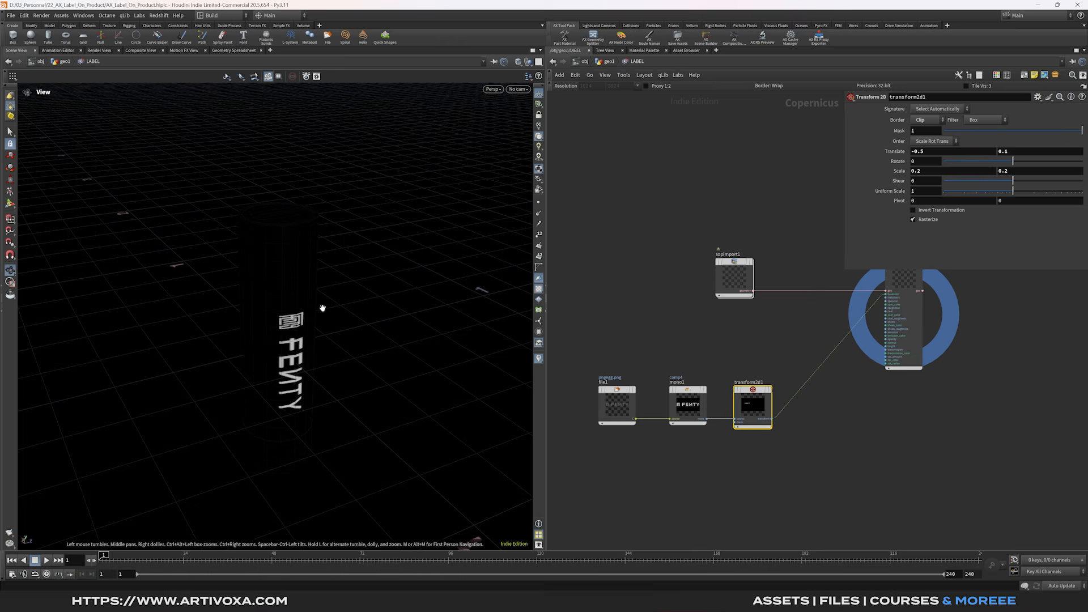
- Switch the viewport background color scheme to Light in the display options
{"action": "key", "text": "d"}
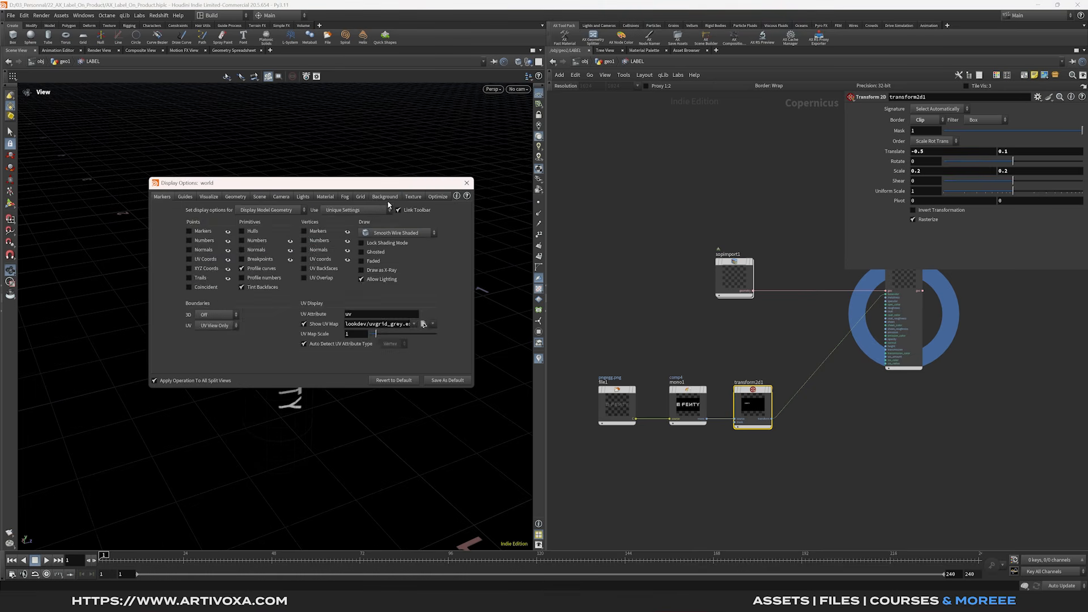
{"action": "left_click", "coordinate": [385, 197]}
{"action": "left_click", "coordinate": [220, 210]}
{"action": "left_click", "coordinate": [221, 221]}
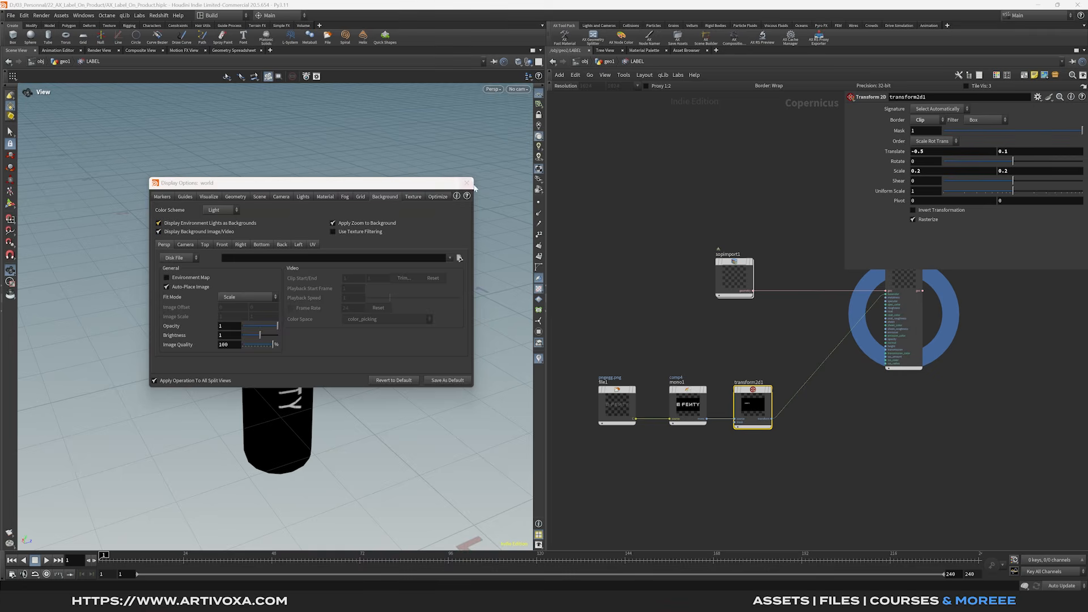
{"action": "left_click", "coordinate": [467, 183]}
- Nudge the logo's vertical translate to about 0.13 and set the first scale value to 0.3
{"action": "left_click_drag", "start_coordinate": [277, 313], "coordinate": [136, 298]}
{"action": "left_click_drag", "start_coordinate": [371, 295], "coordinate": [318, 316]}
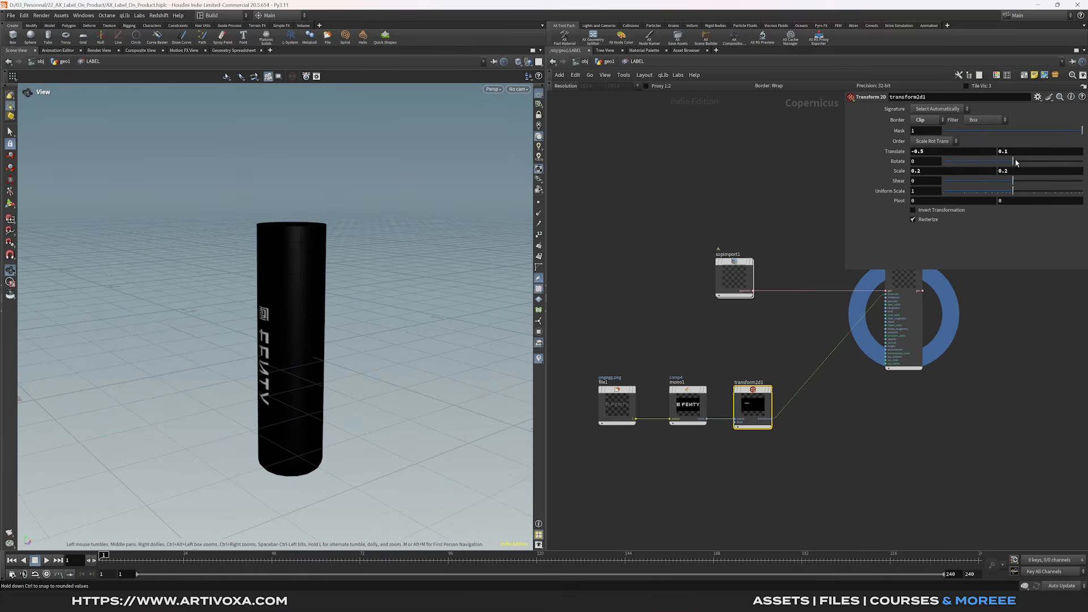
{"action": "middle_click_drag", "start_coordinate": [1010, 151], "coordinate": [1009, 151]}
{"action": "left_click_drag", "start_coordinate": [319, 321], "coordinate": [335, 323]}
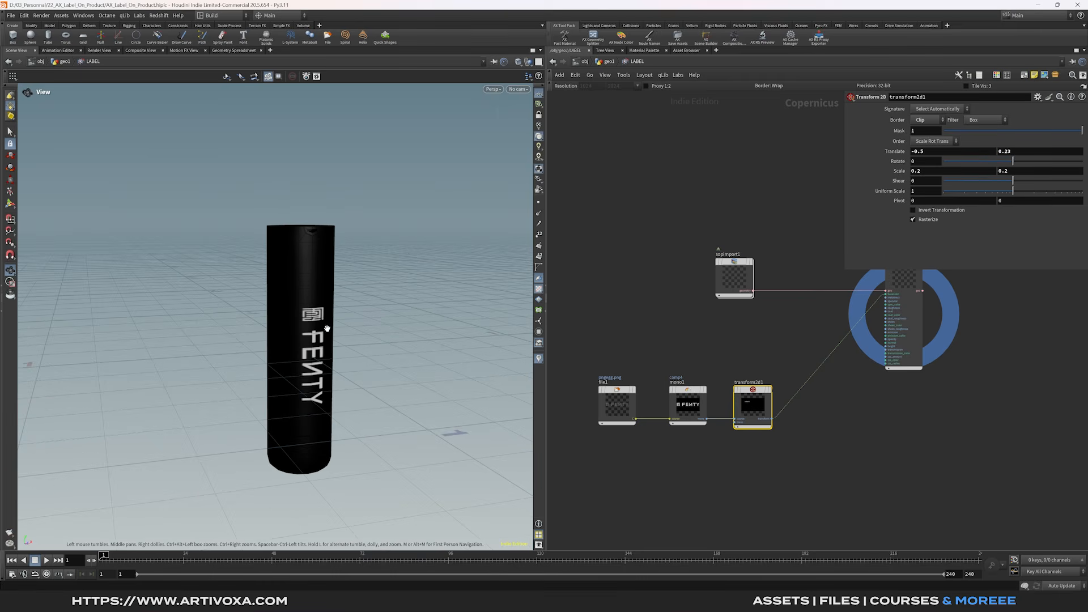
{"action": "left_click", "coordinate": [919, 172]}
{"action": "key", "text": "Return"}
- Adjust the logo's translate to about -0.54 and 0.124
{"action": "left_click_drag", "start_coordinate": [365, 284], "coordinate": [339, 299]}
{"action": "middle_click_drag", "start_coordinate": [931, 152], "coordinate": [788, 201]}
{"action": "middle_click_drag", "start_coordinate": [1035, 155], "coordinate": [1003, 189]}
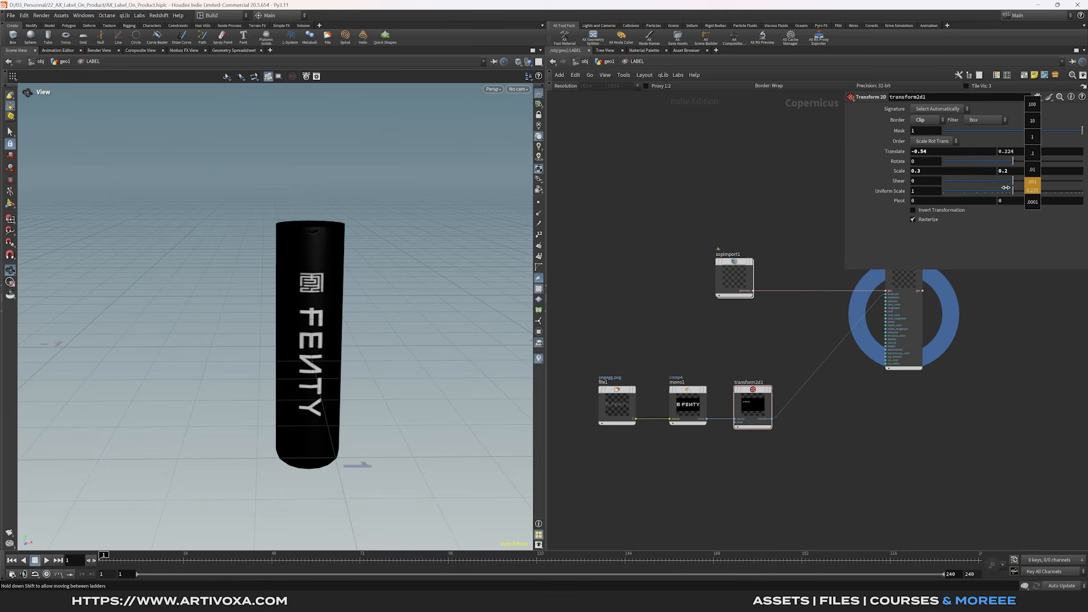
{"action": "middle_click_drag", "start_coordinate": [1005, 188], "coordinate": [1006, 188]}
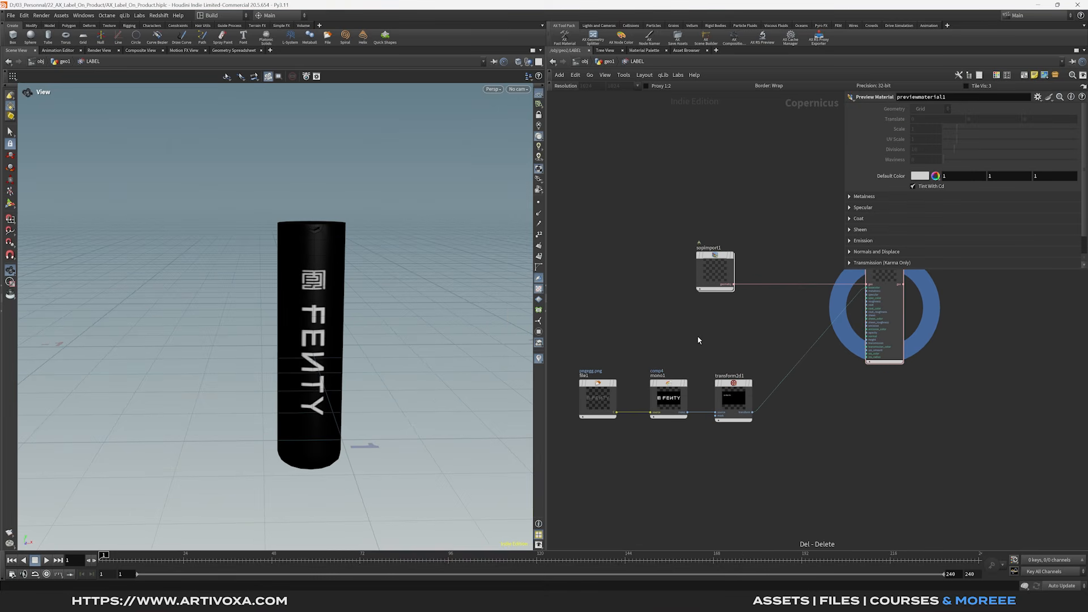
- Add a Font node with the text "your label" and connect it to the Preview Material
{"action": "middle_click_drag", "start_coordinate": [676, 326], "coordinate": [674, 329]}
{"action": "key", "text": "Tab"}
{"action": "type", "text": "blend"}
{"action": "key", "text": "Return"}
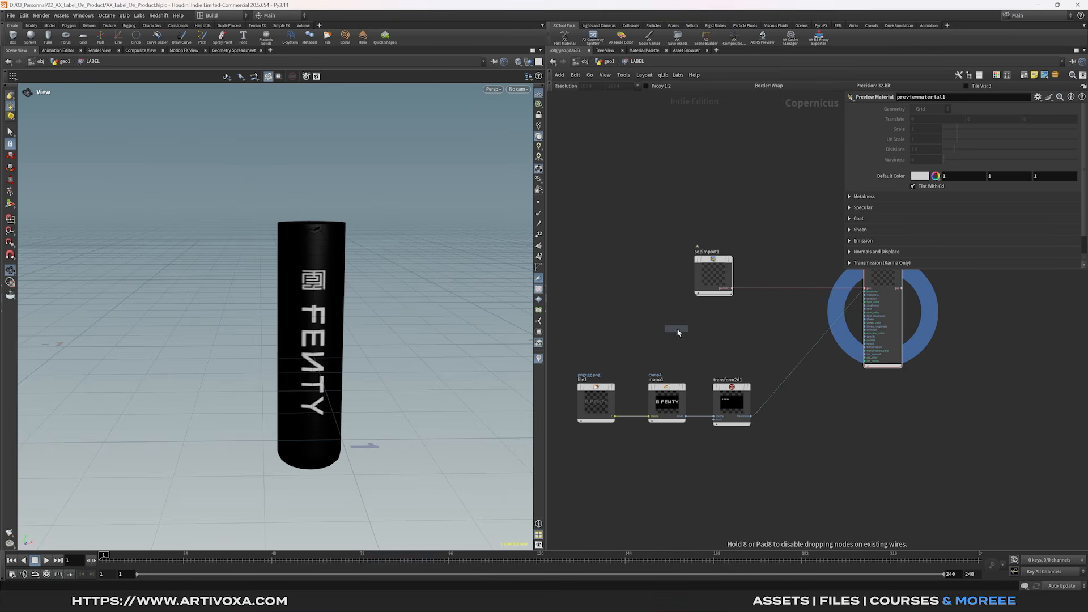
{"action": "left_click", "coordinate": [696, 326]}
{"action": "left_click", "coordinate": [914, 137]}
{"action": "type", "text": "your label"}
{"action": "left_click", "coordinate": [653, 255]}
{"action": "left_click_drag", "start_coordinate": [716, 356], "coordinate": [864, 291]}
{"action": "left_click_drag", "start_coordinate": [318, 330], "coordinate": [394, 389]}
{"action": "left_click_drag", "start_coordinate": [268, 446], "coordinate": [309, 422]}
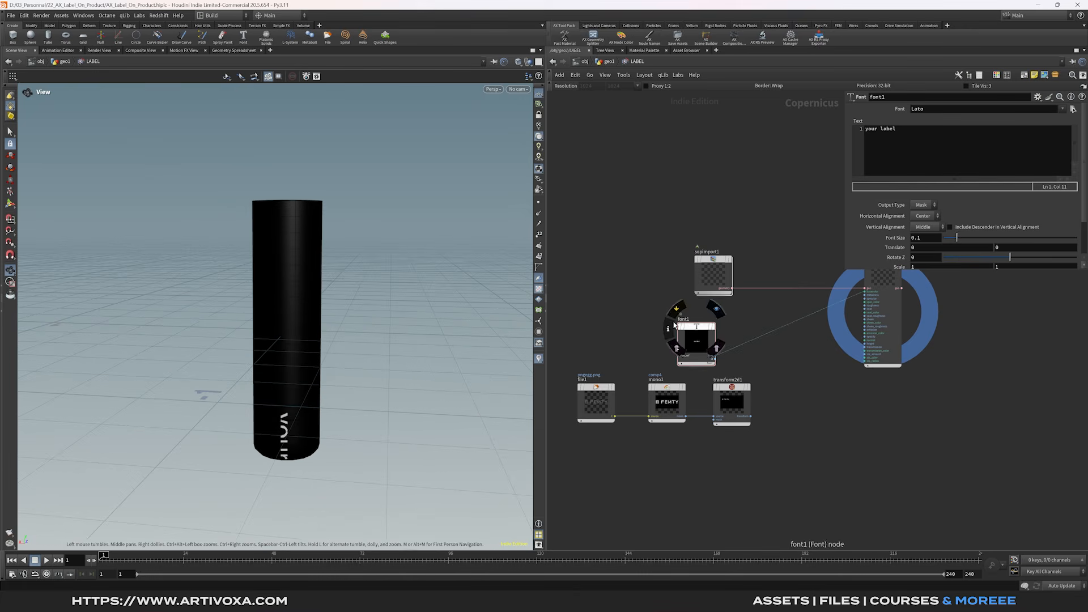
- Insert a Transform 2D after the Font node and translate the text to about -0.49 and 0.41
{"action": "left_click_drag", "start_coordinate": [674, 325], "coordinate": [622, 319]}
{"action": "key", "text": "Tab"}
{"action": "type", "text": "tran"}
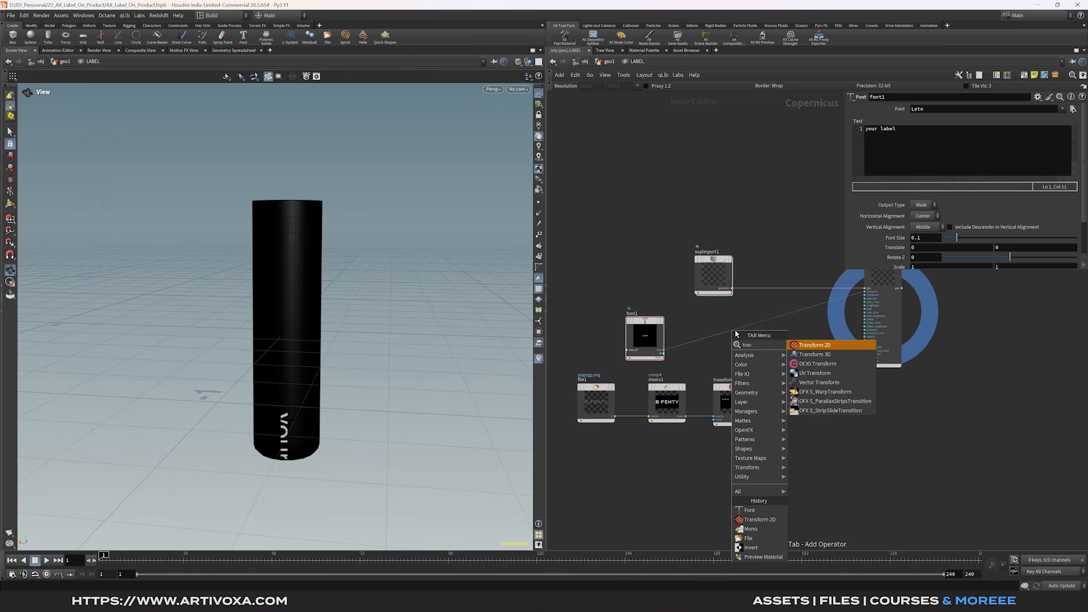
{"action": "key", "text": "Return"}
{"action": "left_click", "coordinate": [732, 335]}
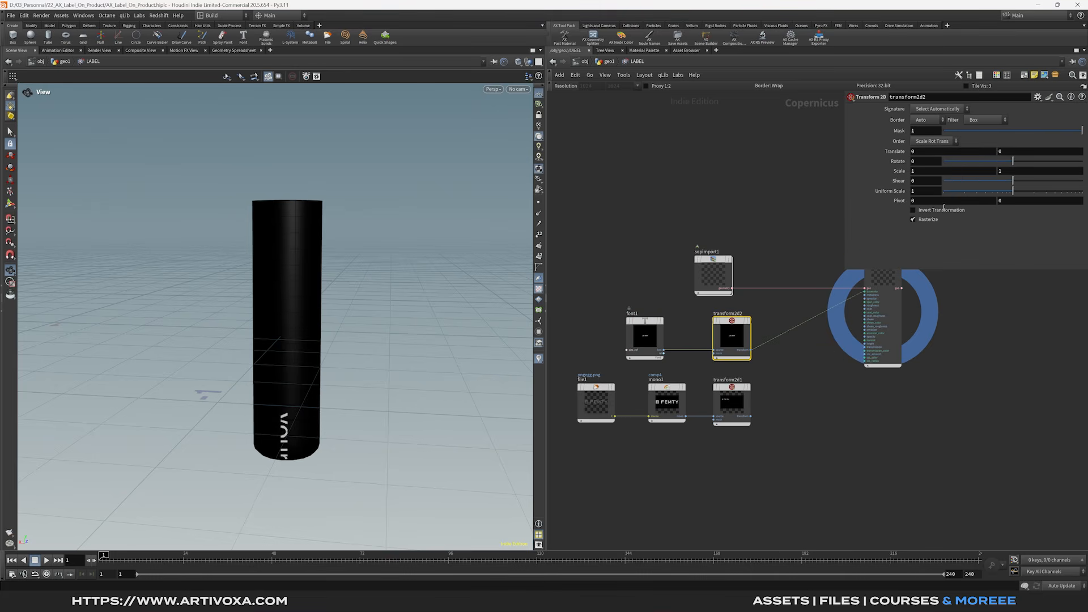
{"action": "left_click_drag", "start_coordinate": [452, 287], "coordinate": [421, 298]}
{"action": "middle_click_drag", "start_coordinate": [927, 152], "coordinate": [742, 192]}
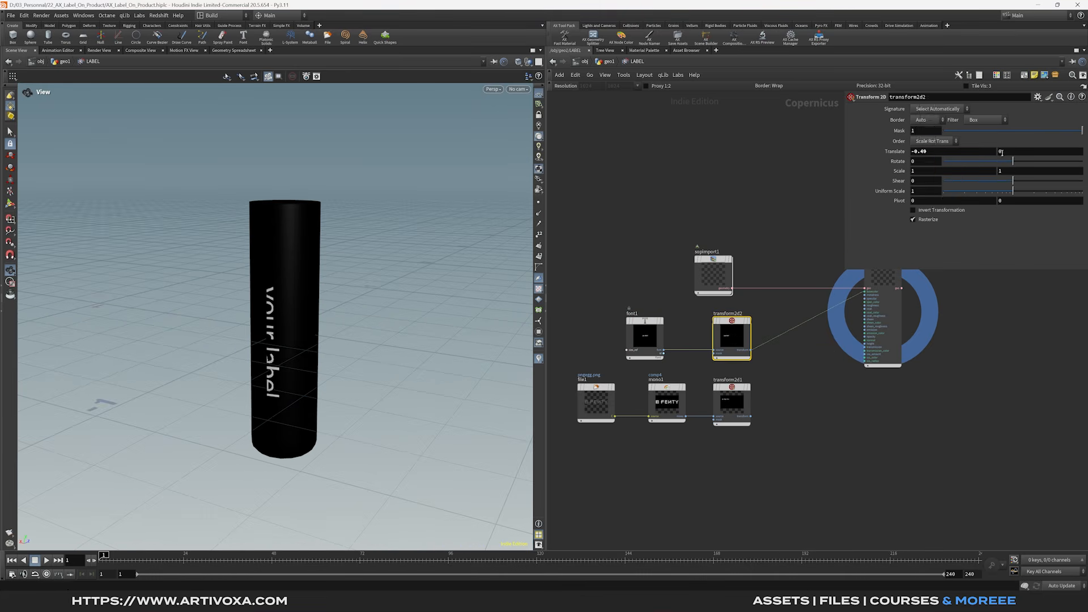
{"action": "middle_click_drag", "start_coordinate": [1012, 154], "coordinate": [1045, 152]}
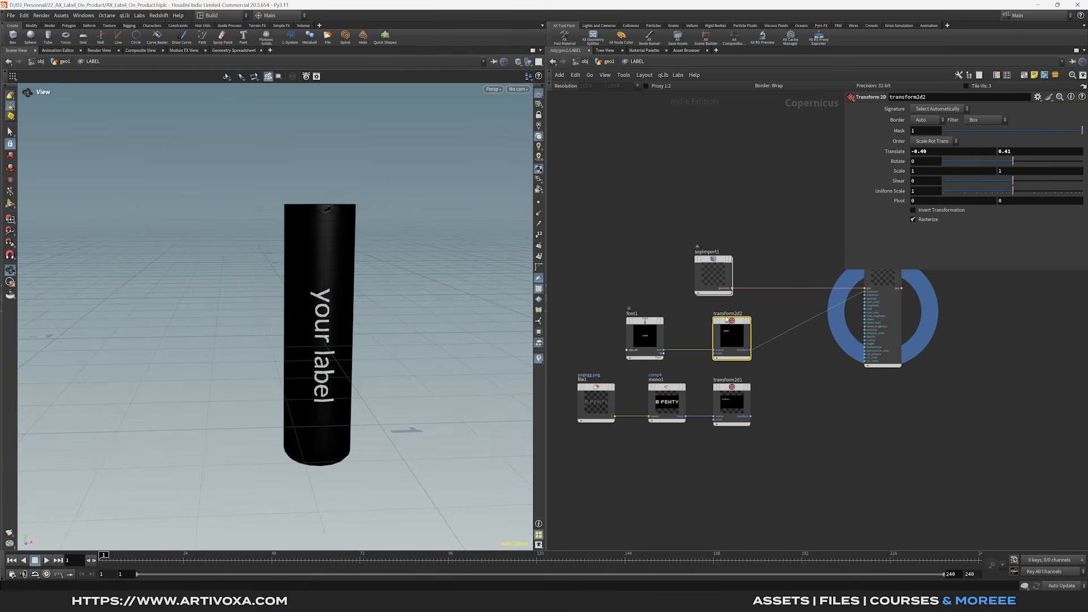
- Add a Blur node, feed it the logo transform's output, and set its size to 0.001
{"action": "key", "text": "Tab"}
{"action": "type", "text": "blu"}
{"action": "key", "text": "Return"}
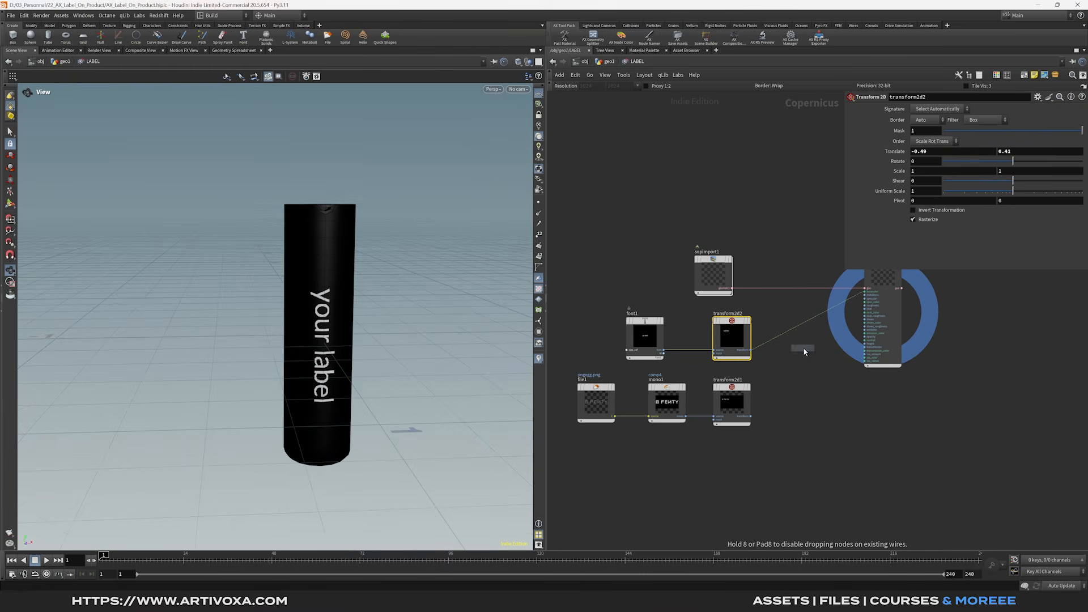
{"action": "left_click_drag", "start_coordinate": [795, 316], "coordinate": [790, 325]}
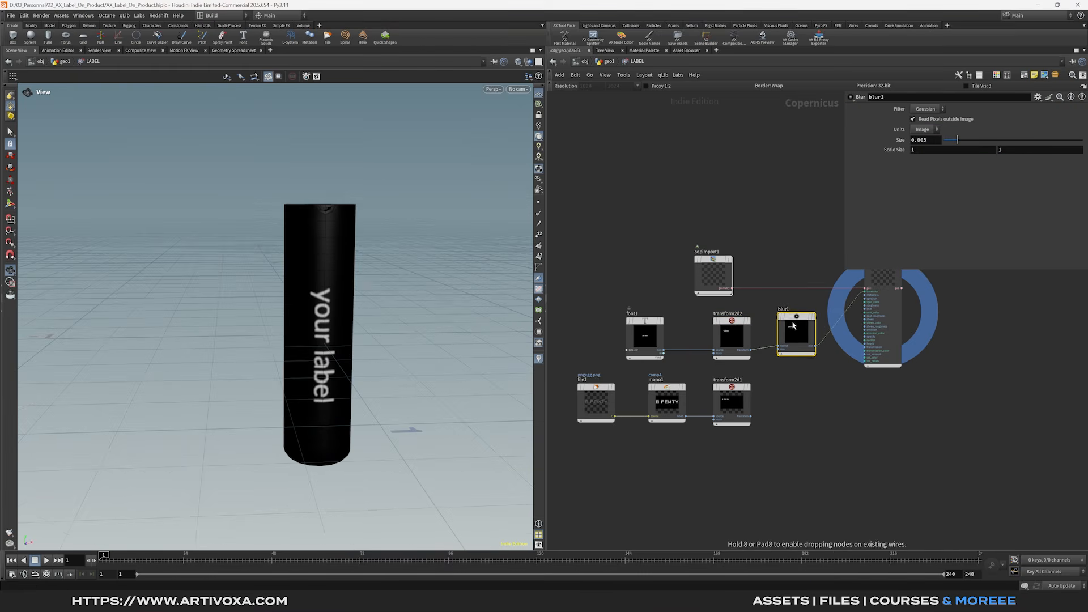
{"action": "mouse_move", "coordinate": [955, 142]}
{"action": "left_mouse_down"}
{"action": "mouse_move", "coordinate": [944, 143]}
{"action": "mouse_move", "coordinate": [954, 146]}
{"action": "left_mouse_up"}
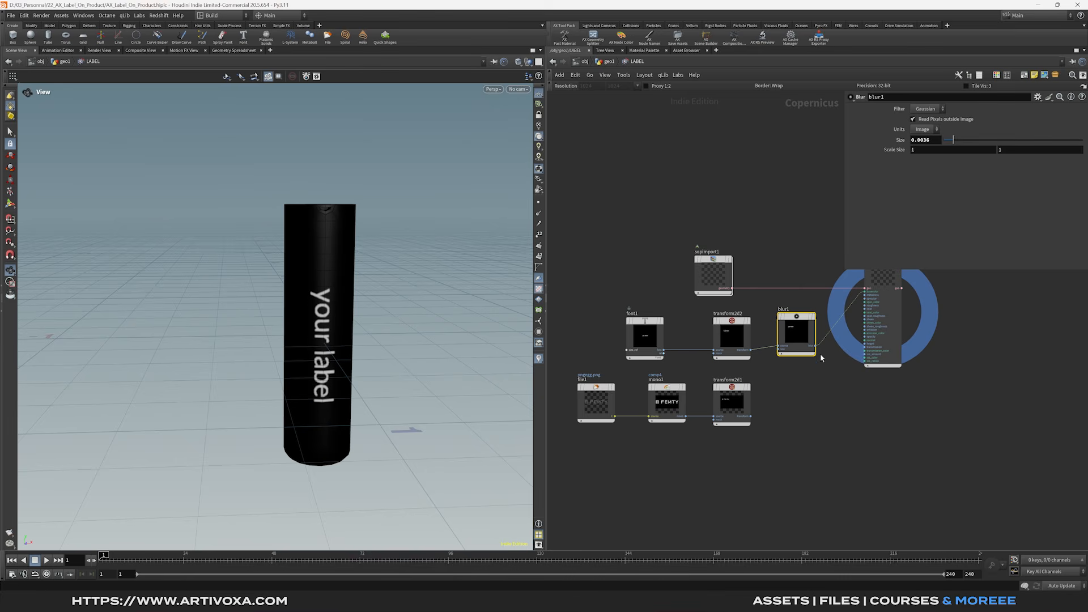
{"action": "left_click_drag", "start_coordinate": [792, 345], "coordinate": [751, 416]}
{"action": "left_click_drag", "start_coordinate": [329, 326], "coordinate": [338, 328]}
{"action": "scroll", "coordinate": [338, 307], "scroll_direction": "up", "scroll_amount": 4}
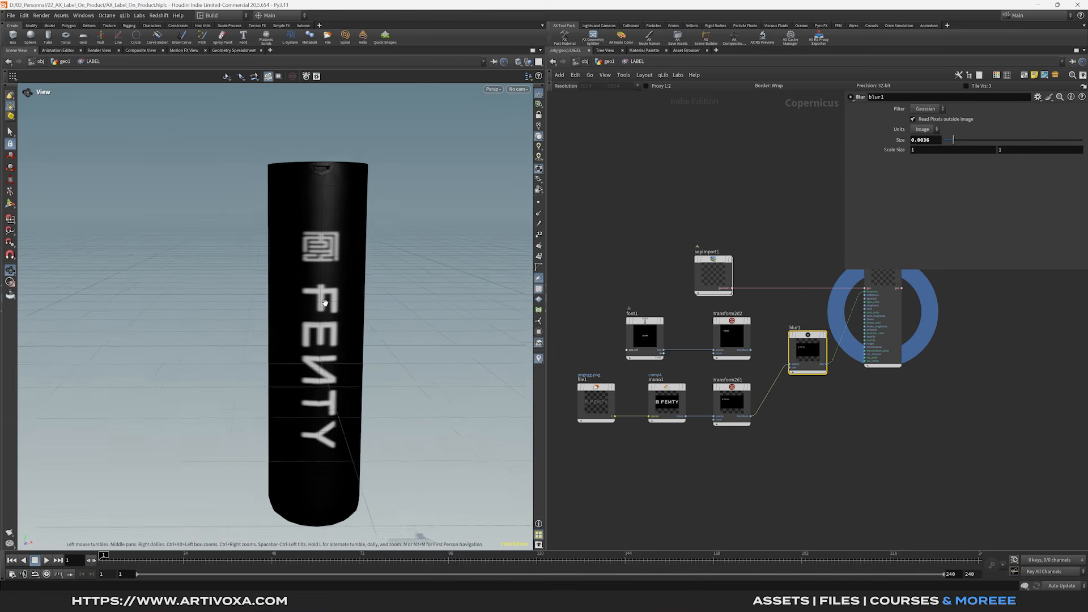
{"action": "left_click_drag", "start_coordinate": [933, 144], "coordinate": [926, 145]}
{"action": "type", "text": "1"}
{"action": "key", "text": "Return"}
- Add a Null node after the Blur node and connect the blur's output into it
{"action": "mouse_move", "coordinate": [350, 304]}
{"action": "left_mouse_down"}
{"action": "mouse_move", "coordinate": [335, 286]}
{"action": "mouse_move", "coordinate": [350, 321]}
{"action": "left_mouse_up"}
{"action": "middle_click_drag", "start_coordinate": [810, 398], "coordinate": [768, 359]}
{"action": "left_click_drag", "start_coordinate": [770, 313], "coordinate": [770, 355]}
{"action": "middle_click_drag", "start_coordinate": [828, 384], "coordinate": [782, 327]}
{"action": "key", "text": "Tab"}
{"action": "type", "text": "nul"}
{"action": "key", "text": "Return"}
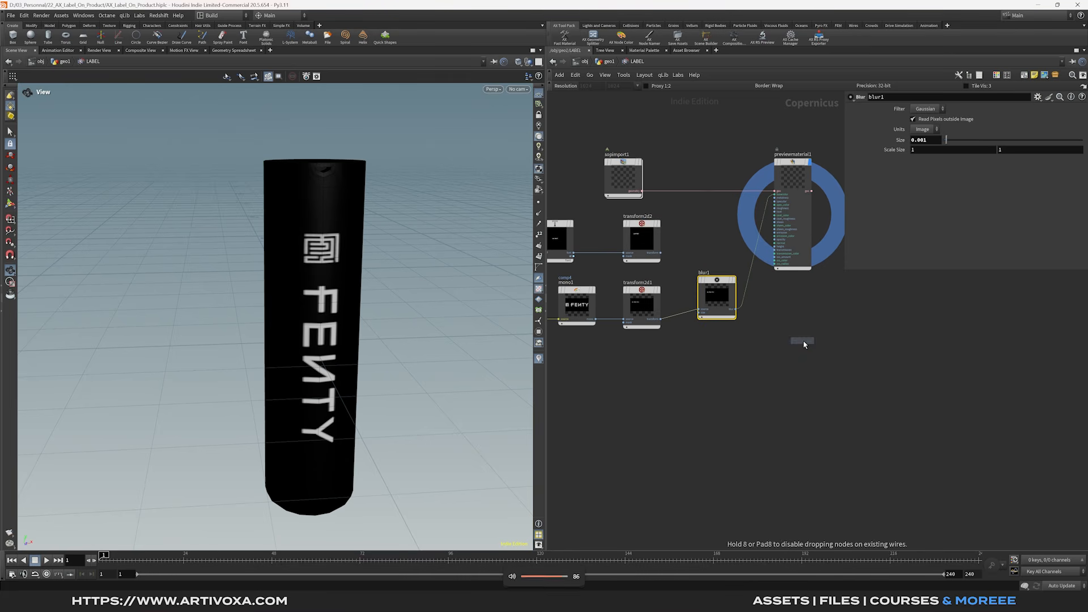
{"action": "left_click", "coordinate": [804, 344]}
{"action": "left_click_drag", "start_coordinate": [715, 278], "coordinate": [710, 287]}
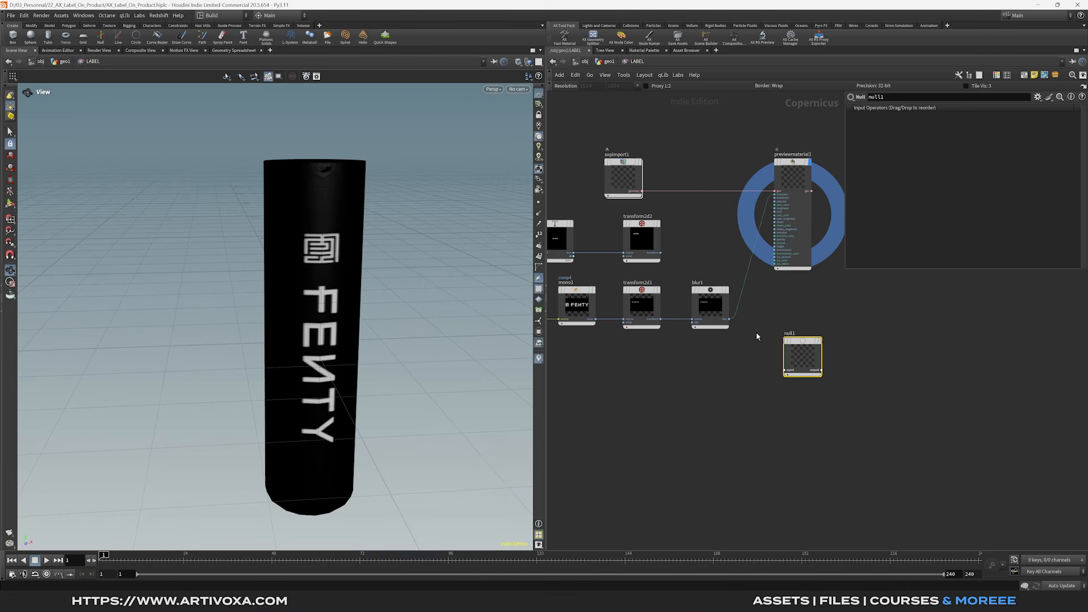
{"action": "left_click_drag", "start_coordinate": [728, 320], "coordinate": [784, 371]}
- Rename the Null to OUT_LABEL_COP and copy the node for reference
{"action": "double_click", "coordinate": [792, 338]}
{"action": "type", "text": "OUT_LABEL_COP"}
{"action": "key", "text": "Return"}
{"action": "key", "text": "ctrl+c"}
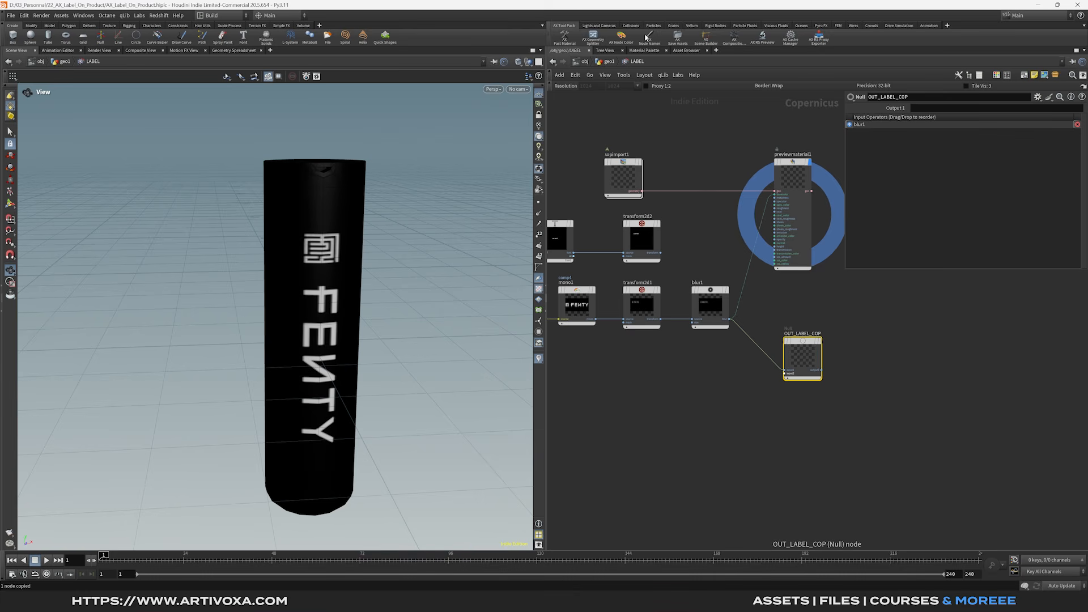
- In the geometry network, add a Material node at the end of the chain
{"action": "left_click", "coordinate": [609, 61]}
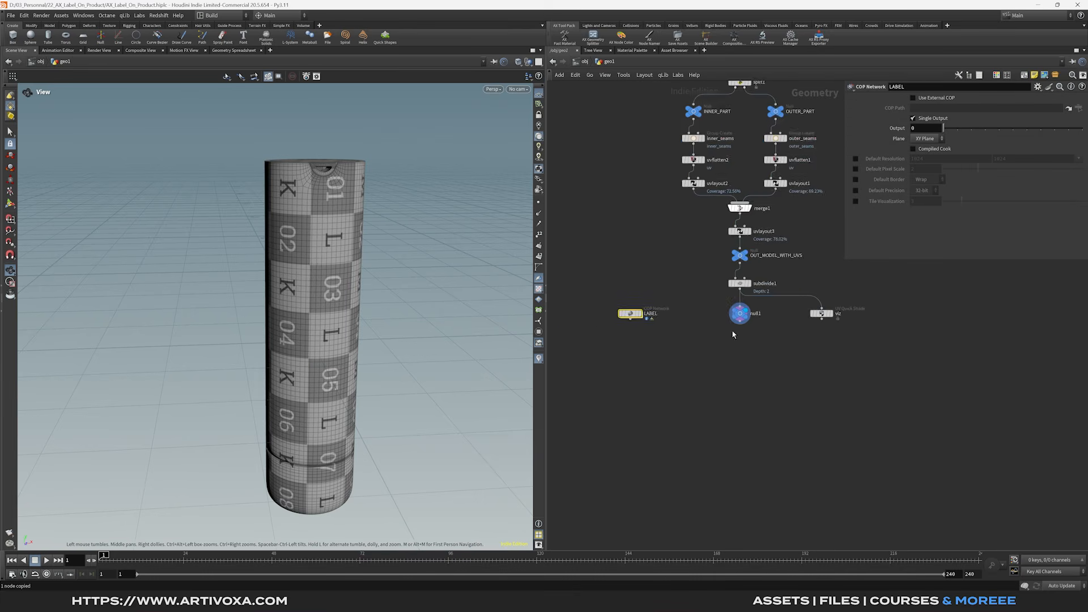
{"action": "key", "text": "Tab"}
{"action": "type", "text": "mate"}
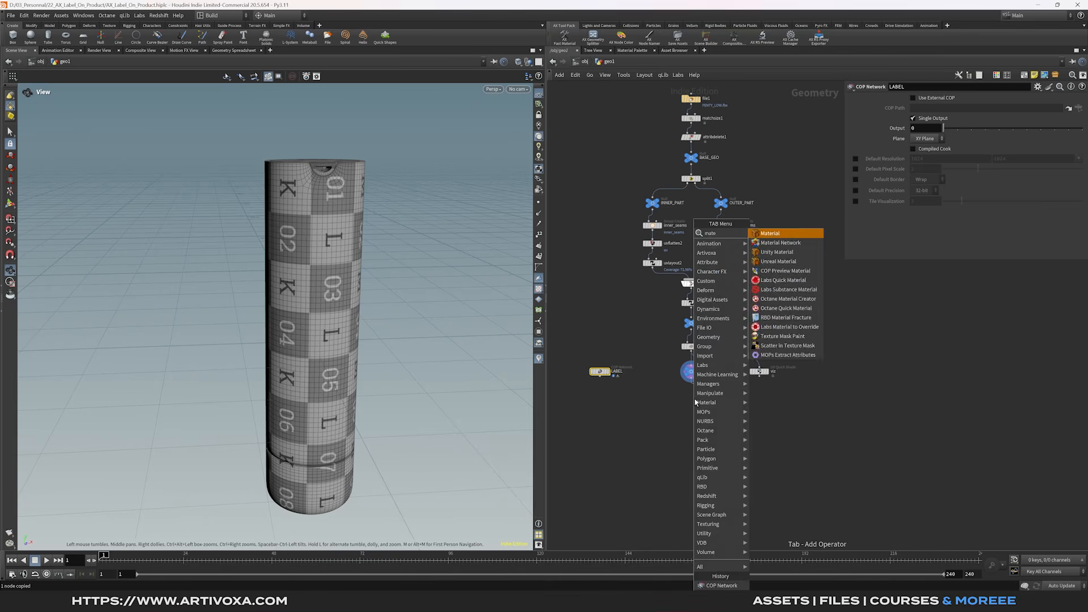
{"action": "key", "text": "Return"}
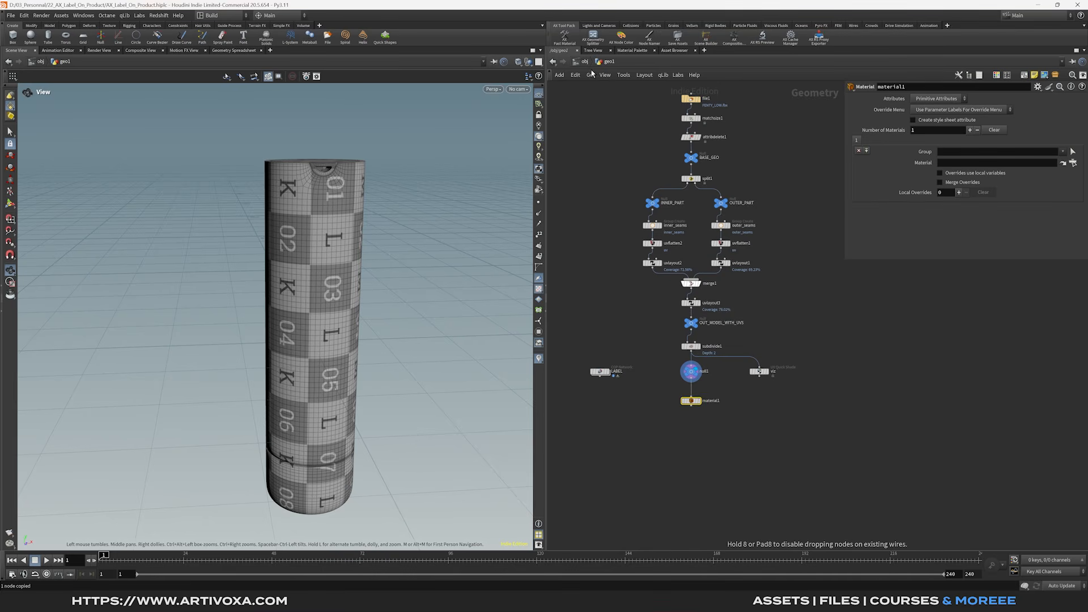
- Inside the RS_mat network, create an RS Material Builder and name it texture_cops
{"action": "left_click", "coordinate": [586, 64]}
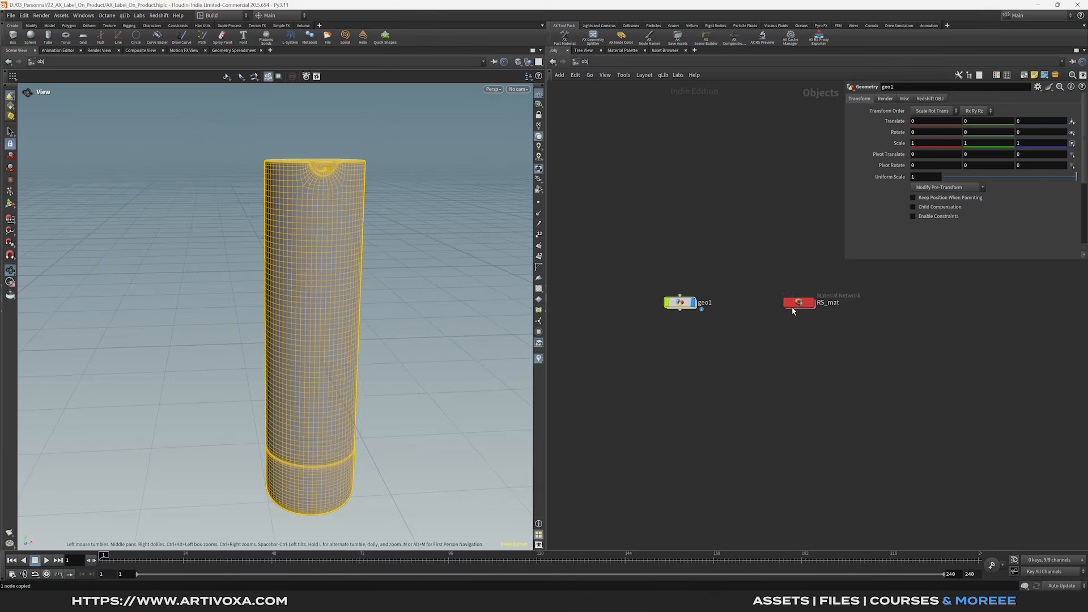
{"action": "double_click", "coordinate": [792, 306]}
{"action": "key", "text": "Tab"}
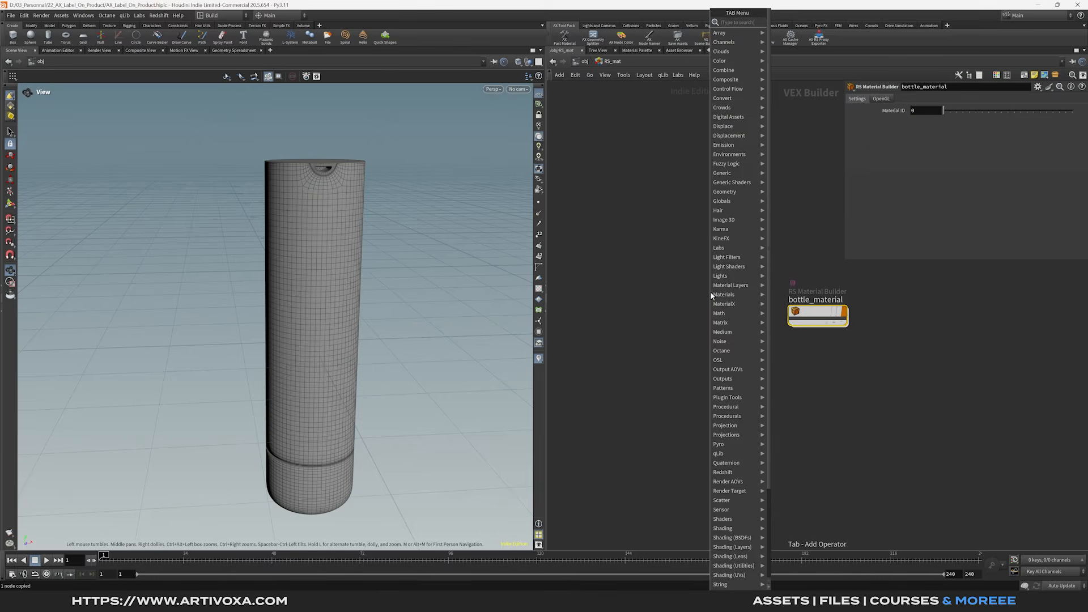
{"action": "type", "text": "rs mat"}
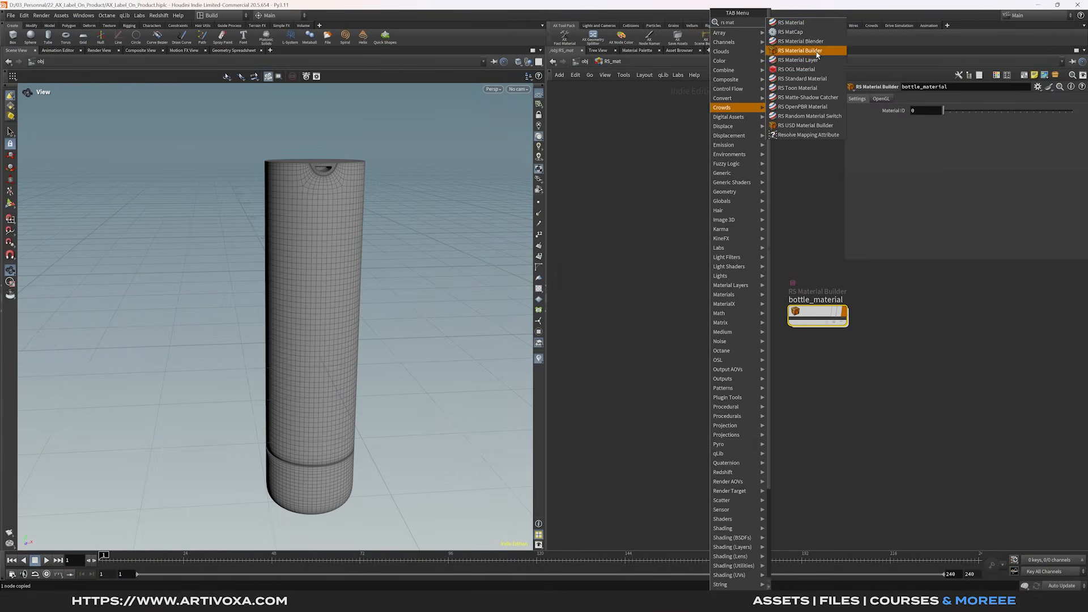
{"action": "left_click", "coordinate": [799, 50]}
{"action": "left_click", "coordinate": [666, 237]}
{"action": "double_click", "coordinate": [670, 220]}
{"action": "type", "text": "texture"}
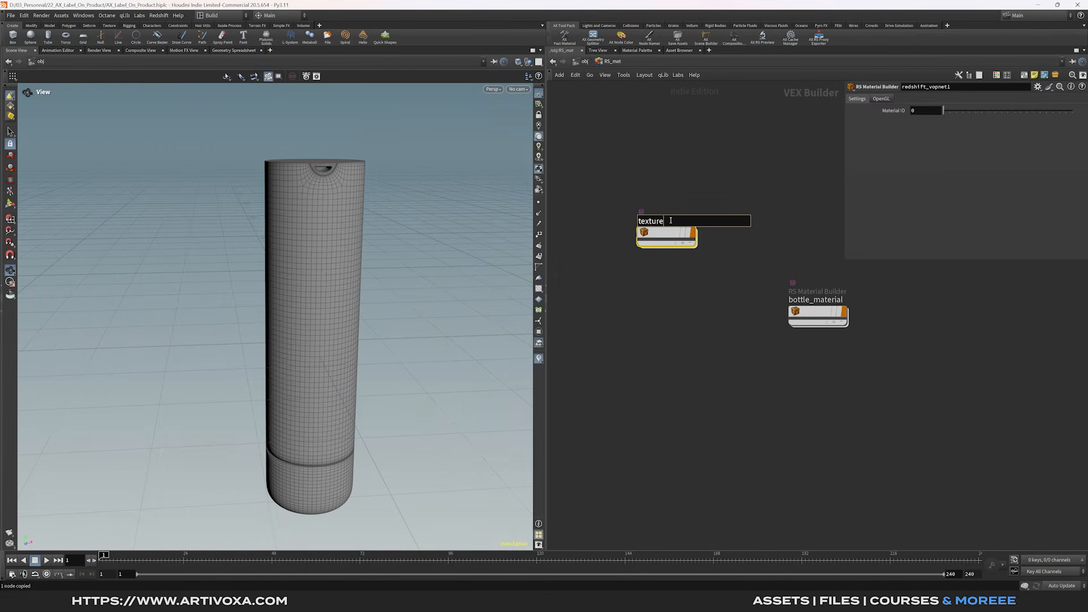
{"action": "type", "text": "_cops"}
{"action": "key", "text": "Return"}
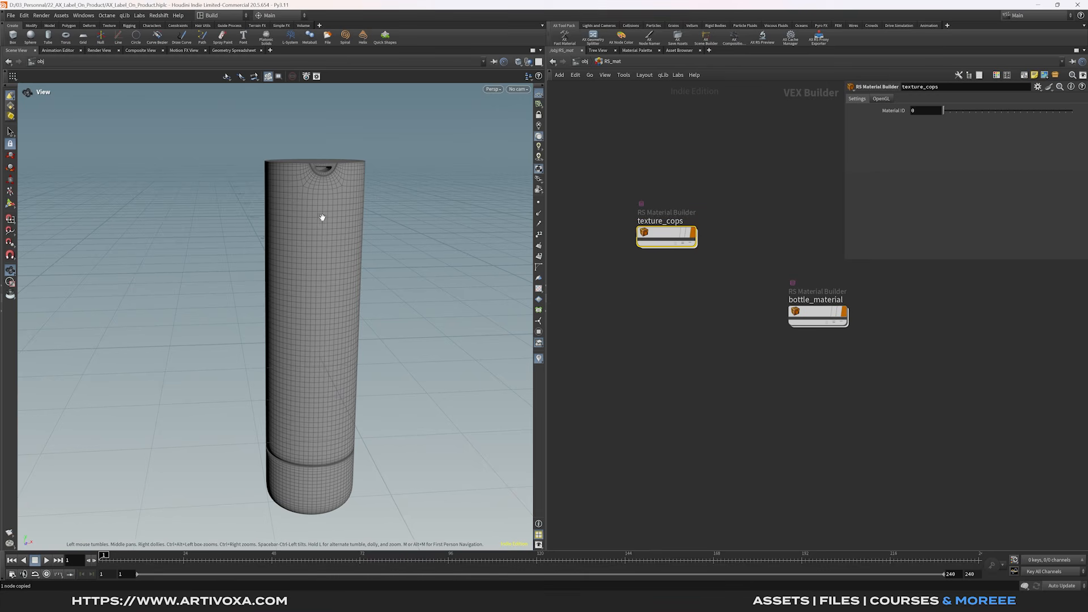
- Assign the texture_cops material to the Material node in the geometry network
{"action": "left_click", "coordinate": [584, 61]}
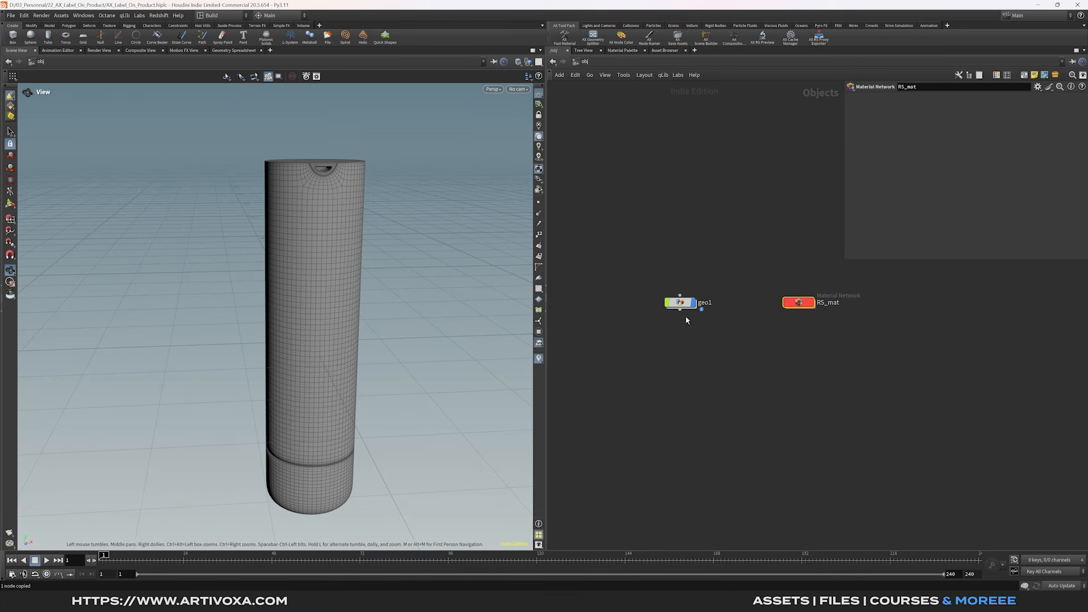
{"action": "double_click", "coordinate": [680, 302]}
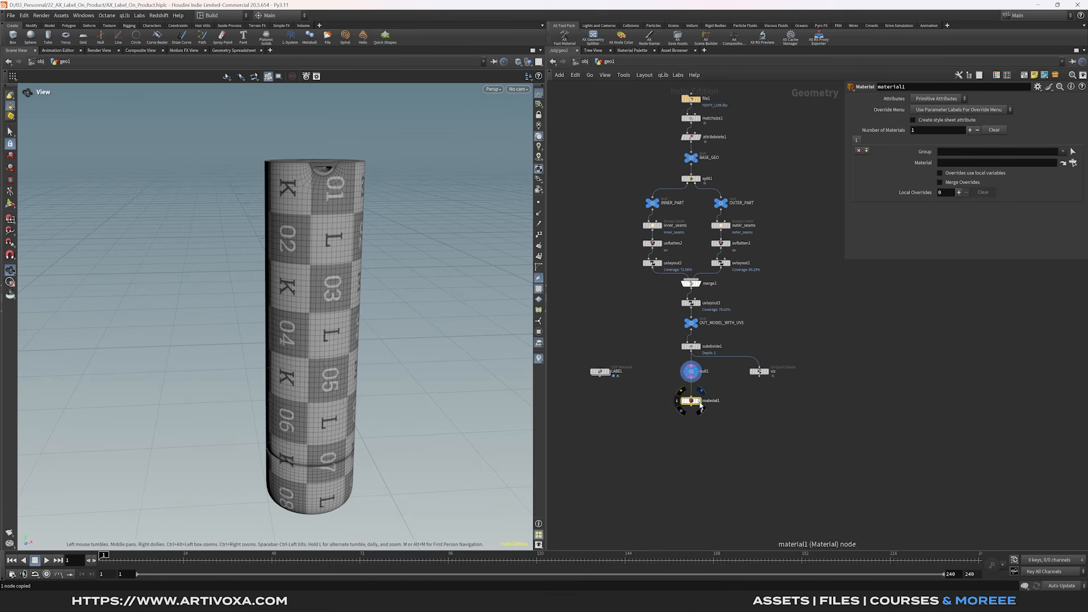
{"action": "left_click", "coordinate": [1072, 162]}
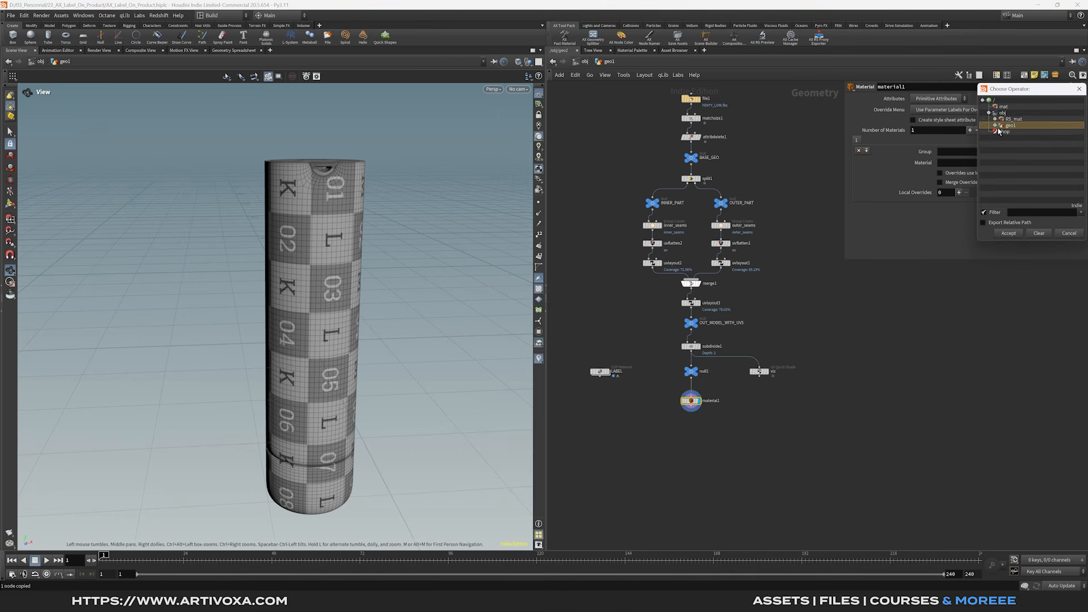
{"action": "left_click", "coordinate": [1019, 131]}
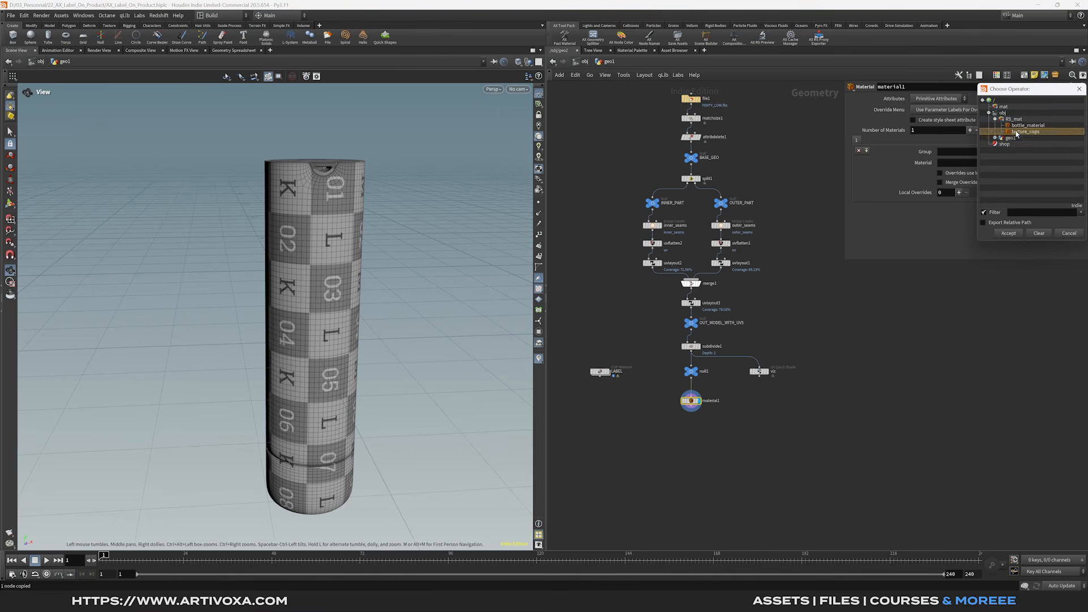
{"action": "left_click", "coordinate": [1008, 233]}
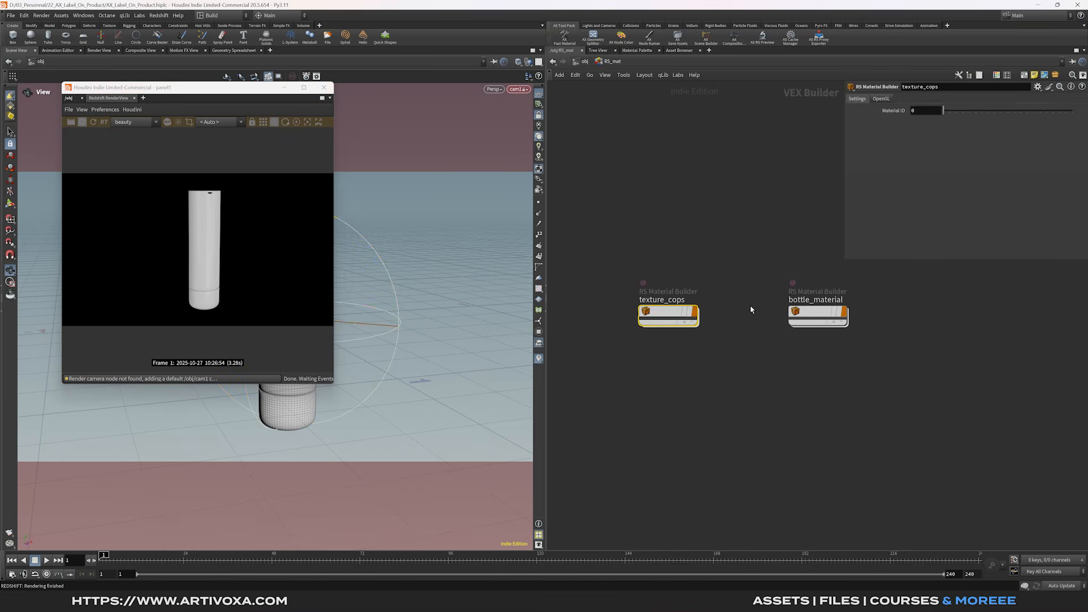
- Inside texture_cops, set the Standard Material's base color to near-black (0.0125)
{"action": "middle_click_drag", "start_coordinate": [724, 335], "coordinate": [612, 302]}
{"action": "left_click_drag", "start_coordinate": [753, 289], "coordinate": [830, 270]}
{"action": "left_click_drag", "start_coordinate": [653, 254], "coordinate": [645, 254]}
{"action": "middle_click_drag", "start_coordinate": [629, 302], "coordinate": [638, 277]}
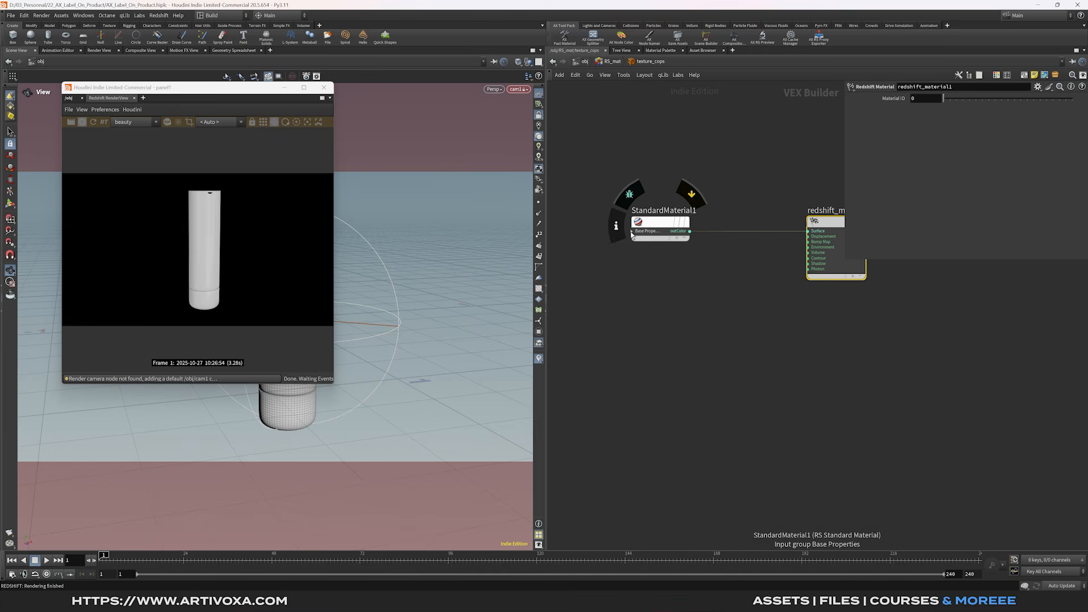
{"action": "middle_click_drag", "start_coordinate": [681, 333], "coordinate": [673, 310]}
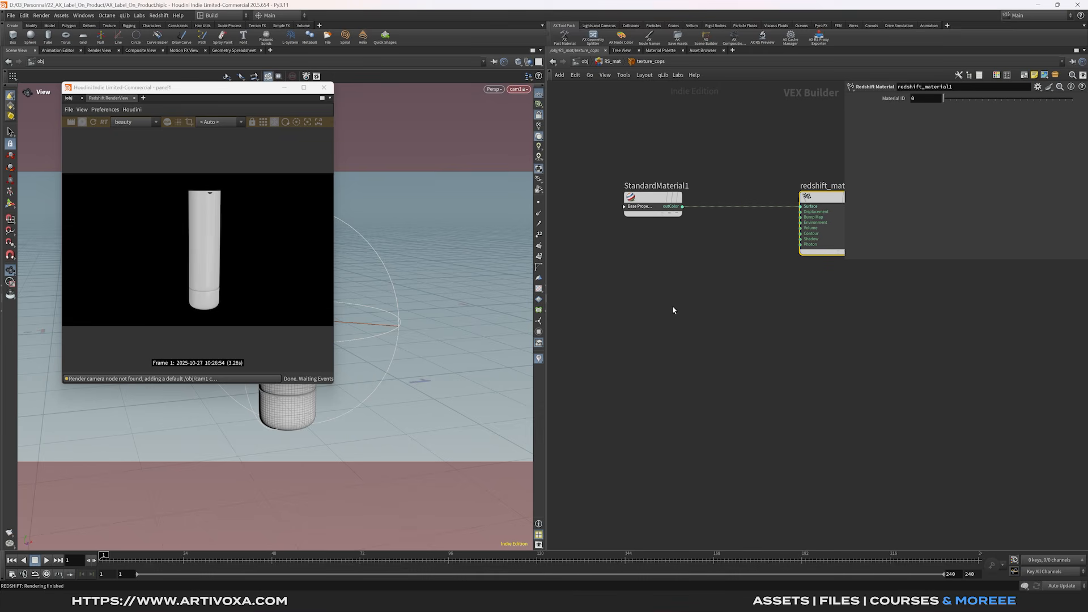
{"action": "left_click", "coordinate": [651, 199]}
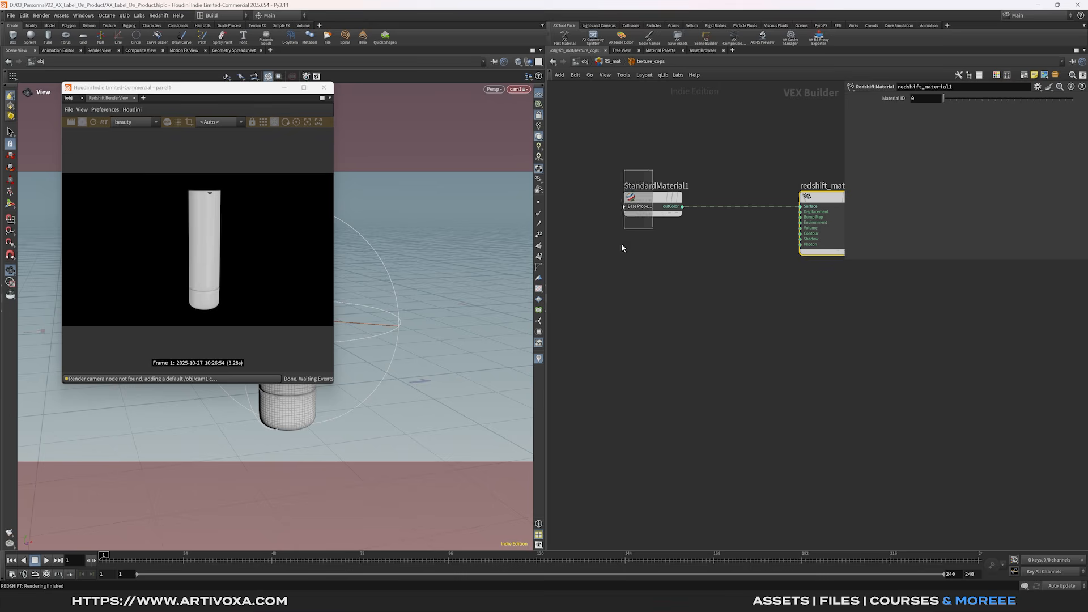
{"action": "left_click", "coordinate": [919, 122]}
{"action": "left_click", "coordinate": [904, 102]}
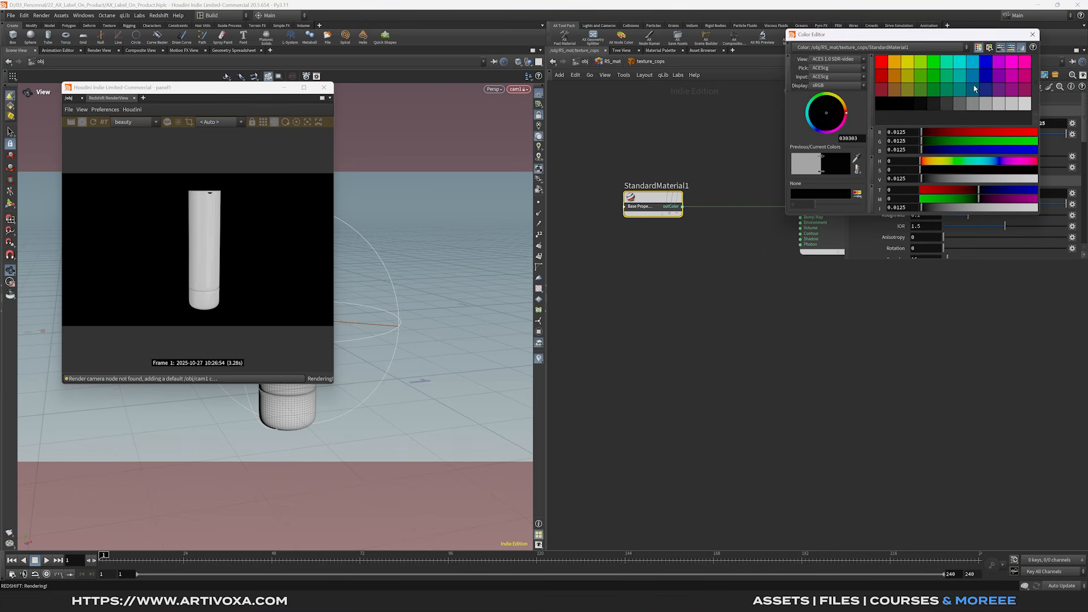
{"action": "left_click", "coordinate": [1032, 34]}
- Duplicate the Standard Material to create a second copy below it
{"action": "key", "text": "Tab"}
{"action": "key", "text": "Escape"}
{"action": "mouse_move", "coordinate": [653, 197]}
{"action": "left_click_drag", "start_coordinate": [652, 197], "coordinate": [652, 276], "text": "alt"}
- Add an RS Material Blender, feed the first material into its base and the blender into the output
{"action": "key", "text": "Tab"}
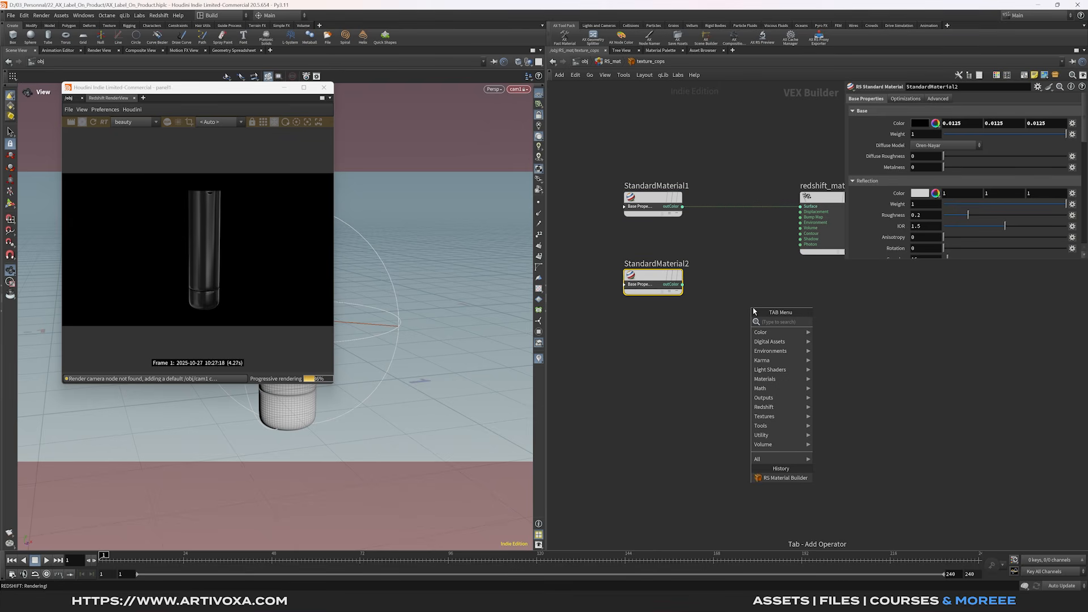
{"action": "type", "text": "mater"}
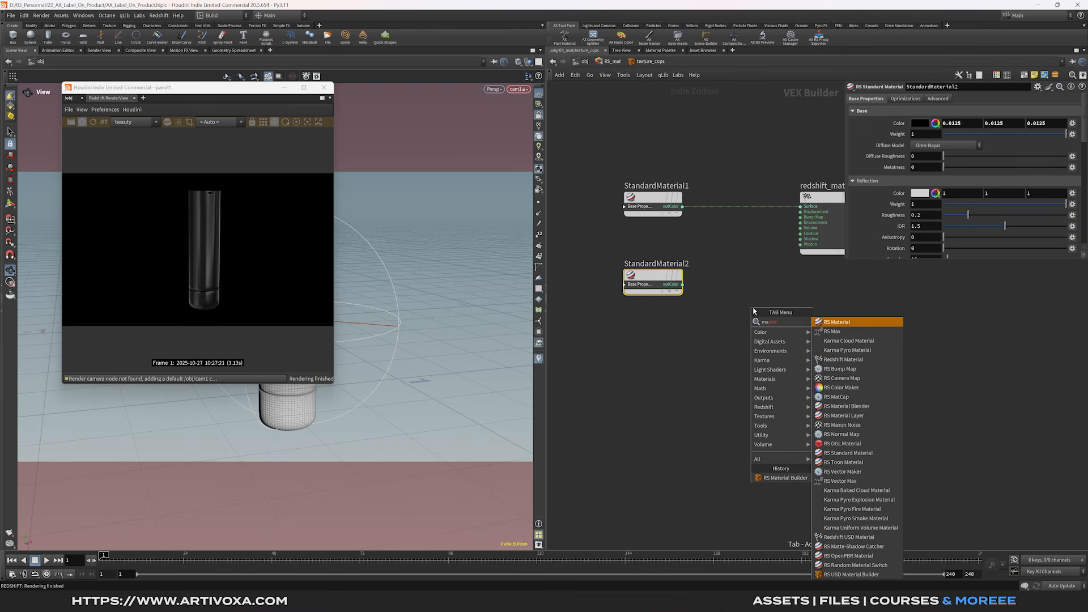
{"action": "left_click", "coordinate": [838, 427]}
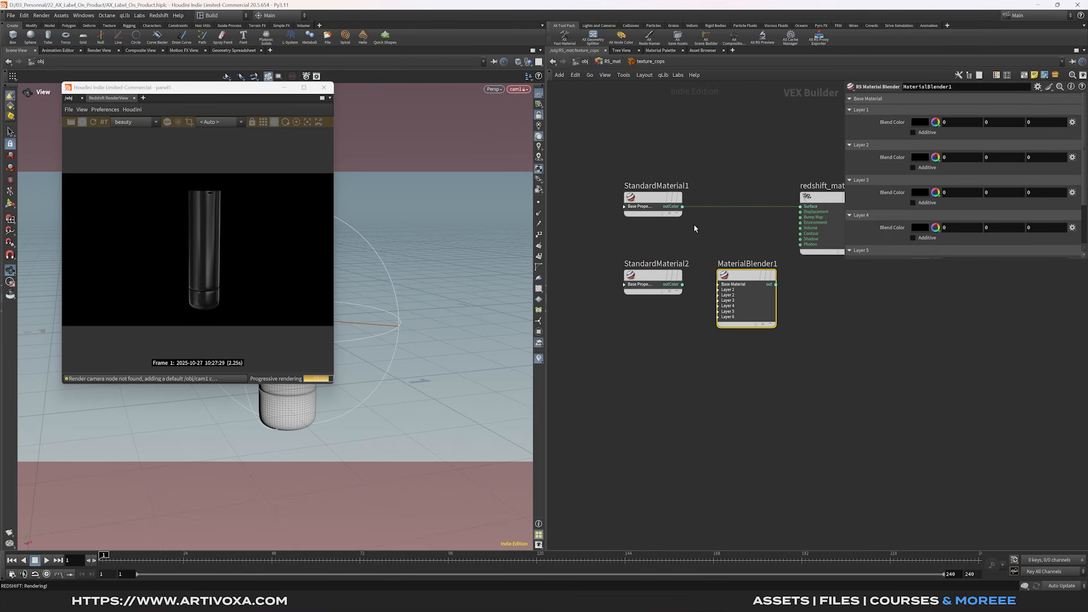
{"action": "left_click_drag", "start_coordinate": [682, 206], "coordinate": [718, 283]}
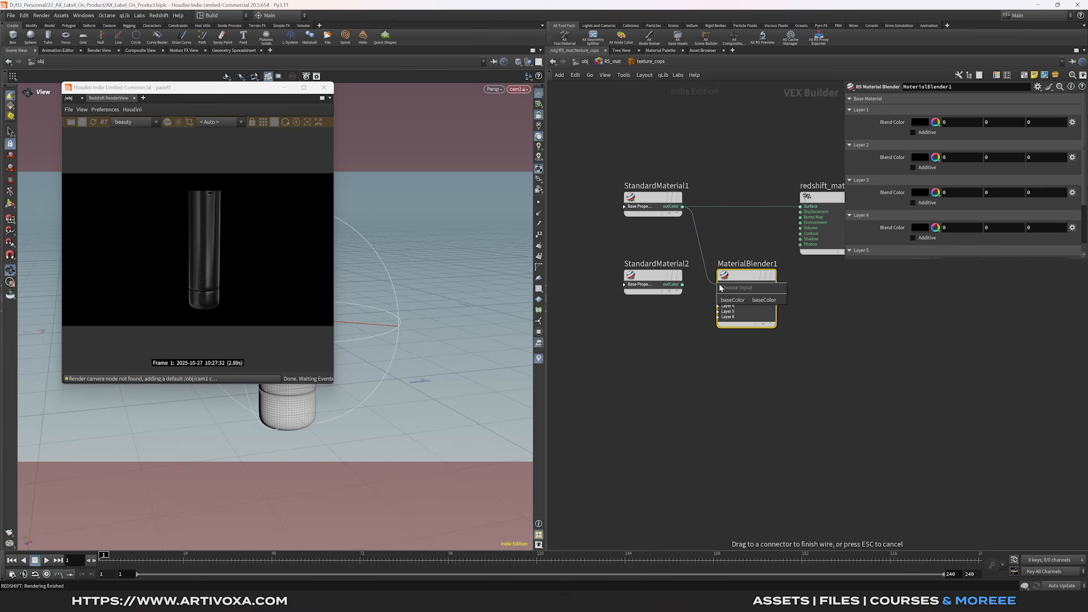
{"action": "left_click_drag", "start_coordinate": [641, 276], "coordinate": [802, 202]}
{"action": "middle_click_drag", "start_coordinate": [704, 353], "coordinate": [704, 327]}
- Add an RS Texture Sampler reading op:/obj/geo1/LABEL/OUT_LABEL_COP and wire it into the blender's blend color 1
{"action": "key", "text": "Tab"}
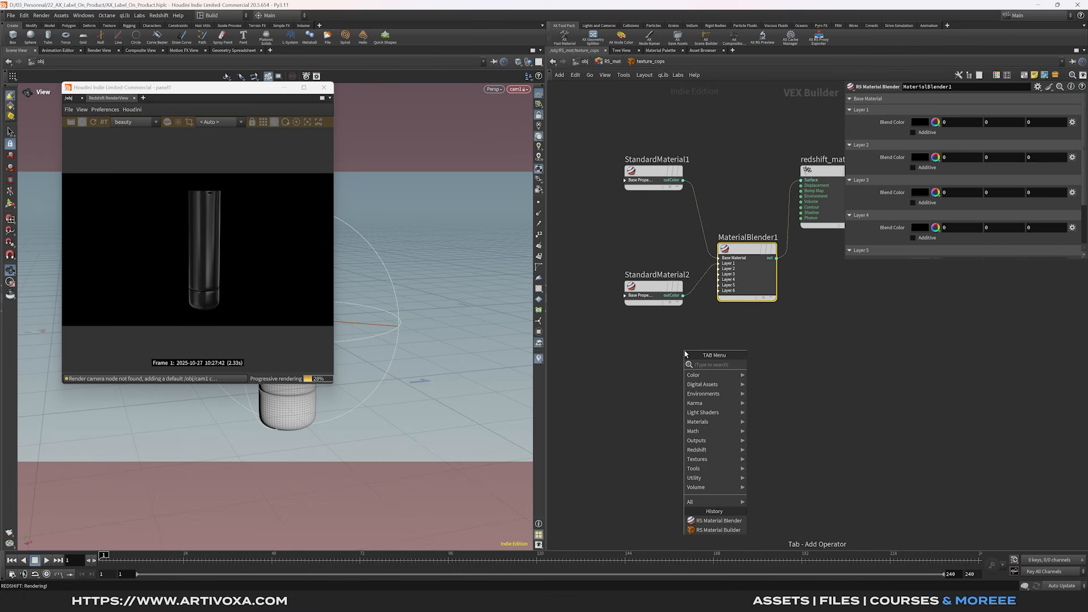
{"action": "type", "text": "rs t"}
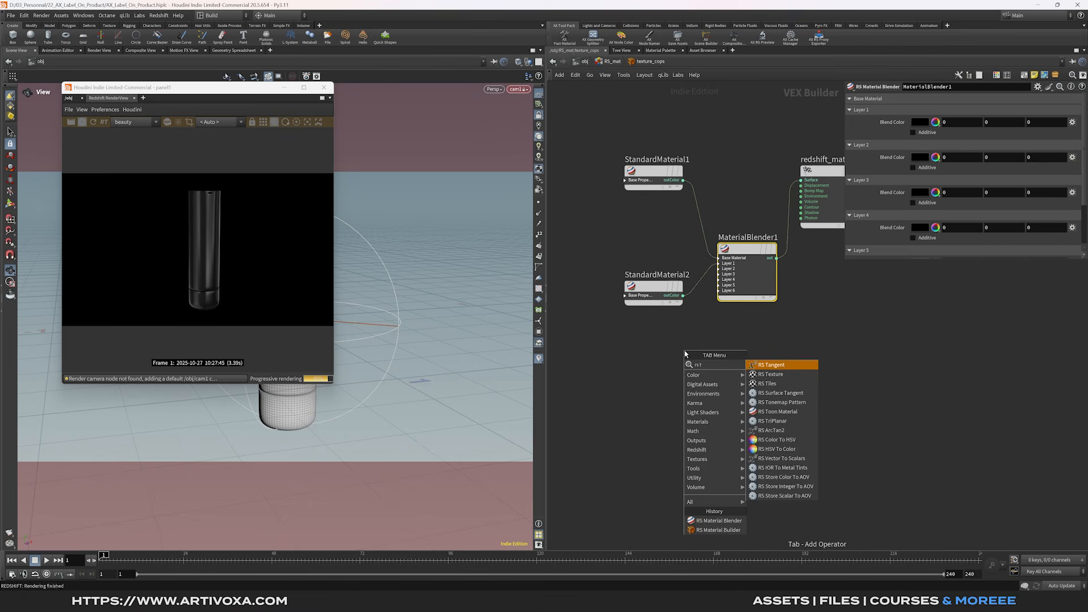
{"action": "key", "text": "Down"}
{"action": "key", "text": "Return"}
{"action": "left_click", "coordinate": [659, 364]}
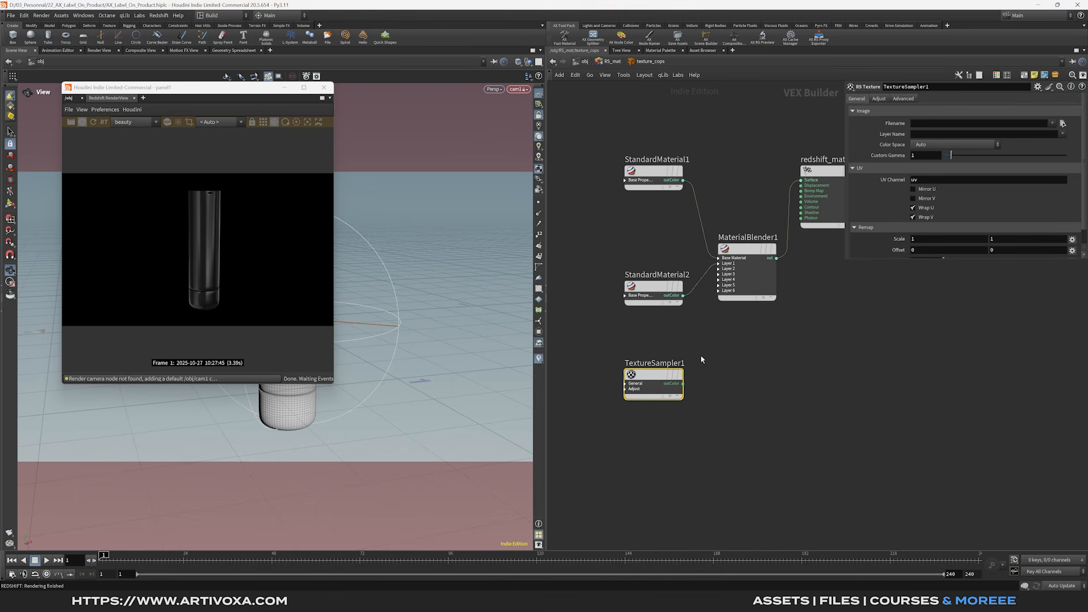
{"action": "left_click", "coordinate": [933, 124]}
{"action": "type", "text": "/obj/geo1/LABEL/OUT_LABEL_COP"}
{"action": "key", "text": "Return"}
{"action": "type", "text": "op:"}
{"action": "key", "text": "Return"}
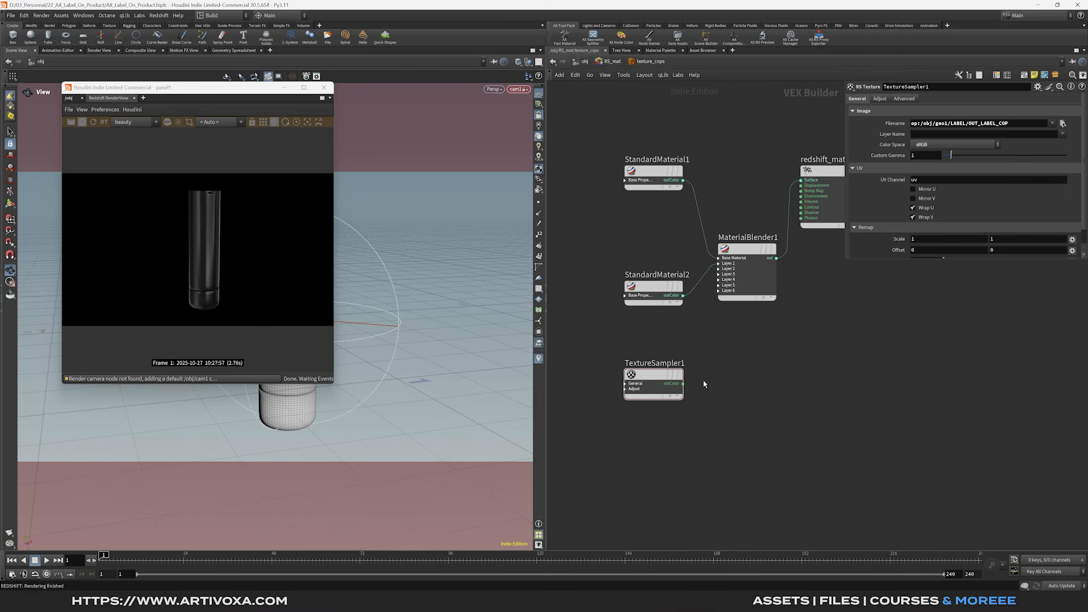
{"action": "left_click_drag", "start_coordinate": [683, 383], "coordinate": [712, 265]}
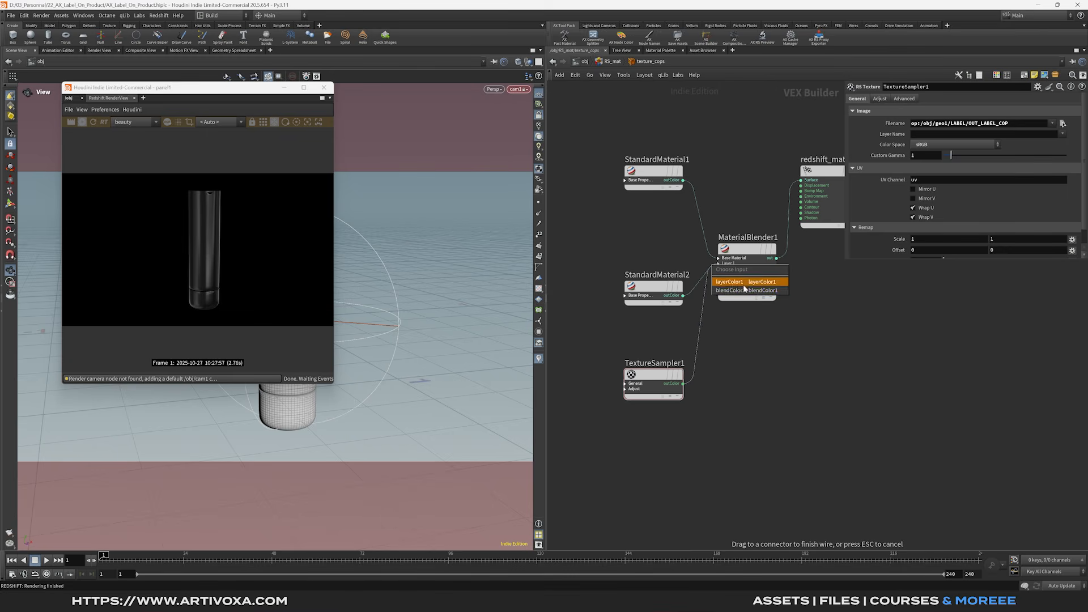
{"action": "left_click", "coordinate": [745, 289]}
- Set the second Standard Material's base color to white
{"action": "left_click", "coordinate": [653, 287]}
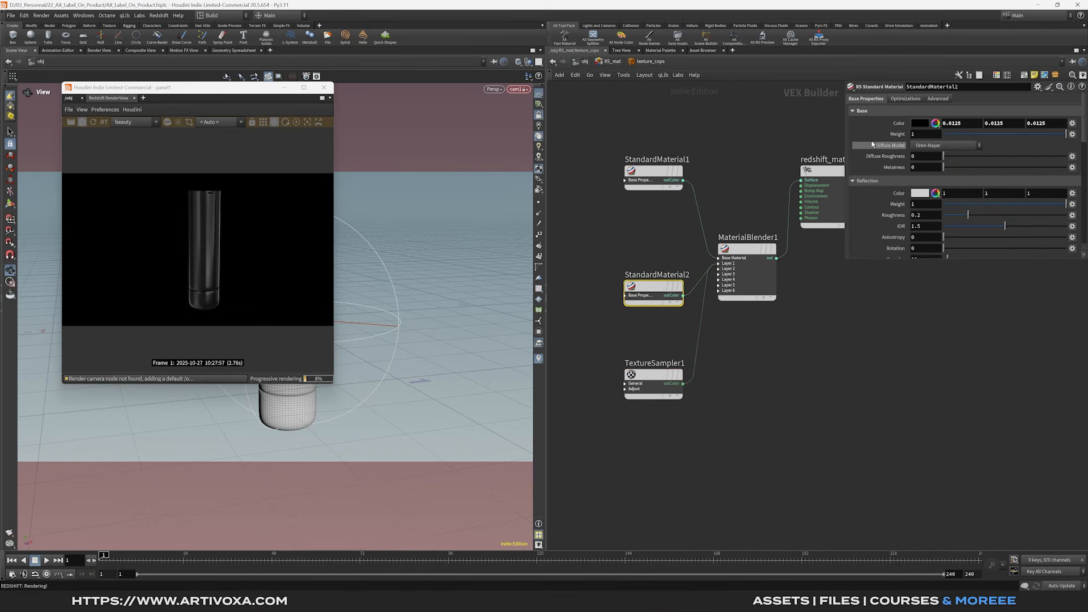
{"action": "left_click", "coordinate": [919, 124]}
{"action": "left_click", "coordinate": [1024, 103]}
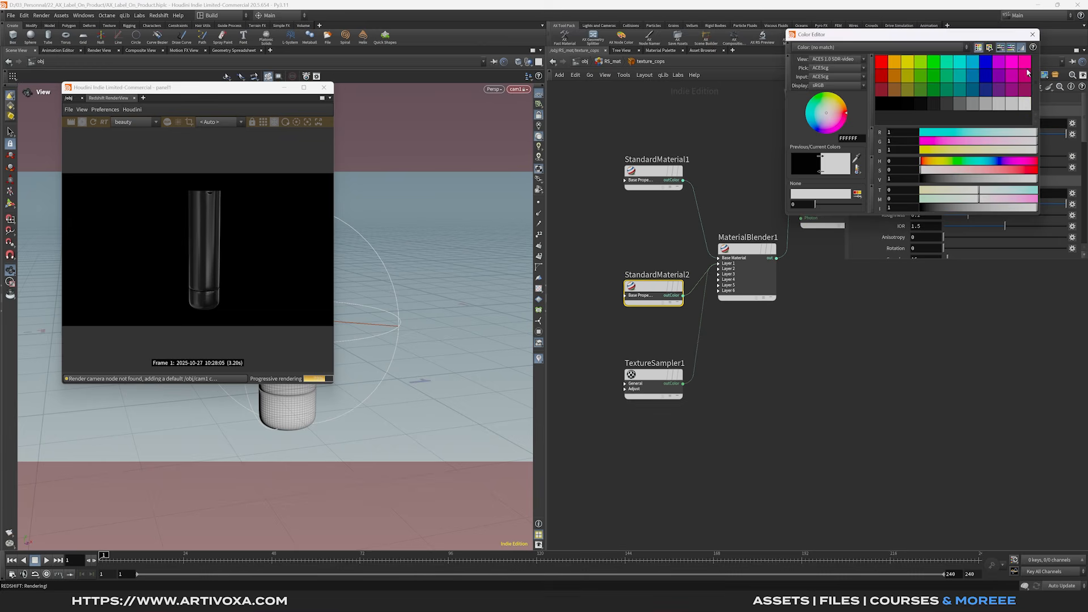
{"action": "left_click", "coordinate": [1032, 34]}
{"action": "left_click", "coordinate": [94, 123]}
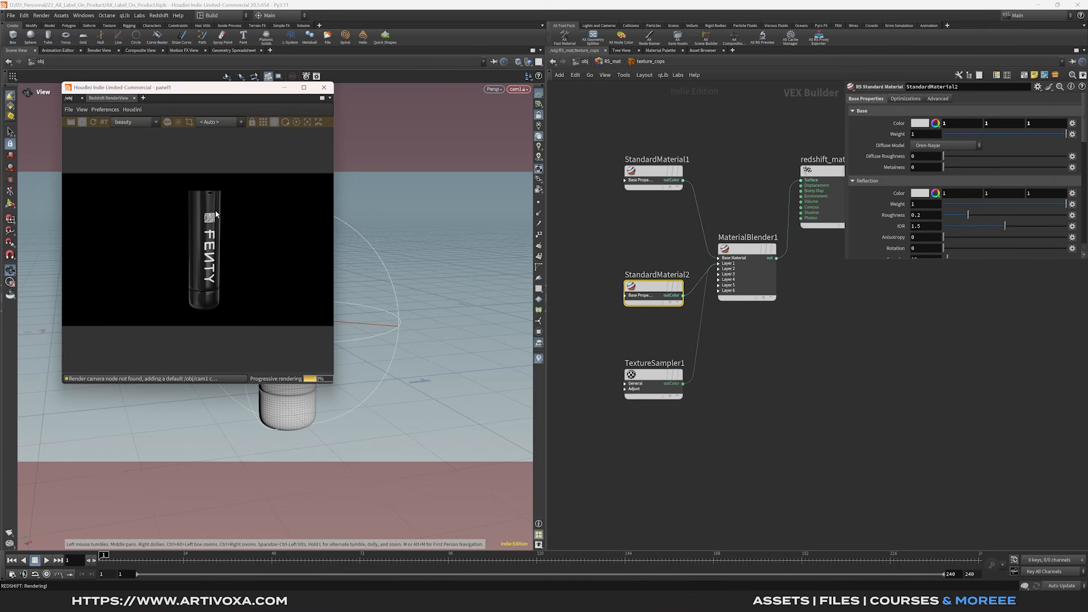
- Set the second Standard Material's base color to red (FF0000)
{"action": "left_click_drag", "start_coordinate": [665, 341], "coordinate": [612, 437]}
{"action": "left_click", "coordinate": [738, 212]}
{"action": "left_click", "coordinate": [935, 123]}
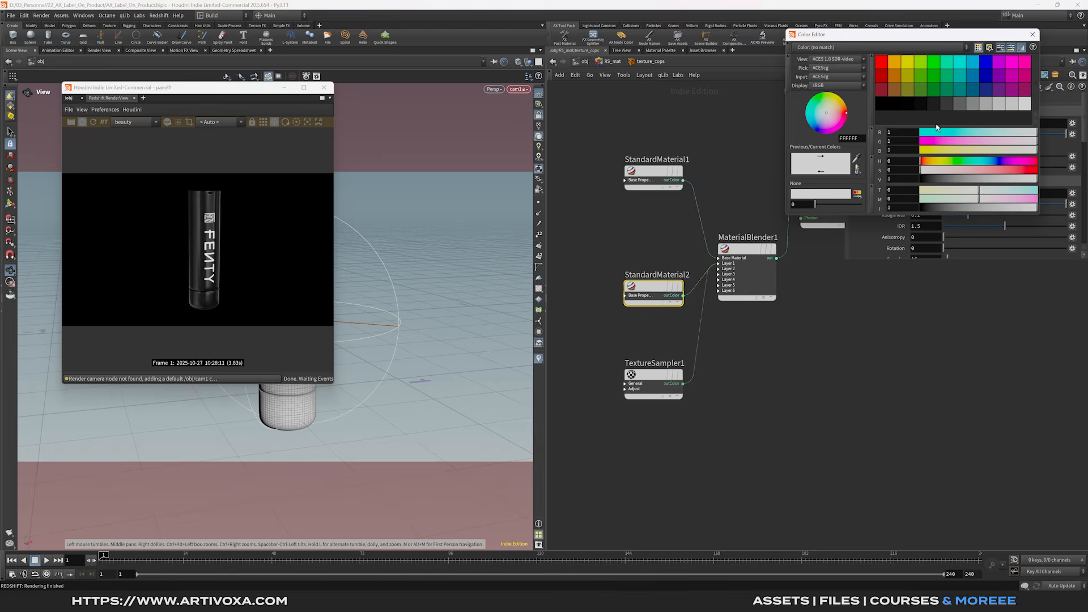
{"action": "left_click", "coordinate": [883, 64]}
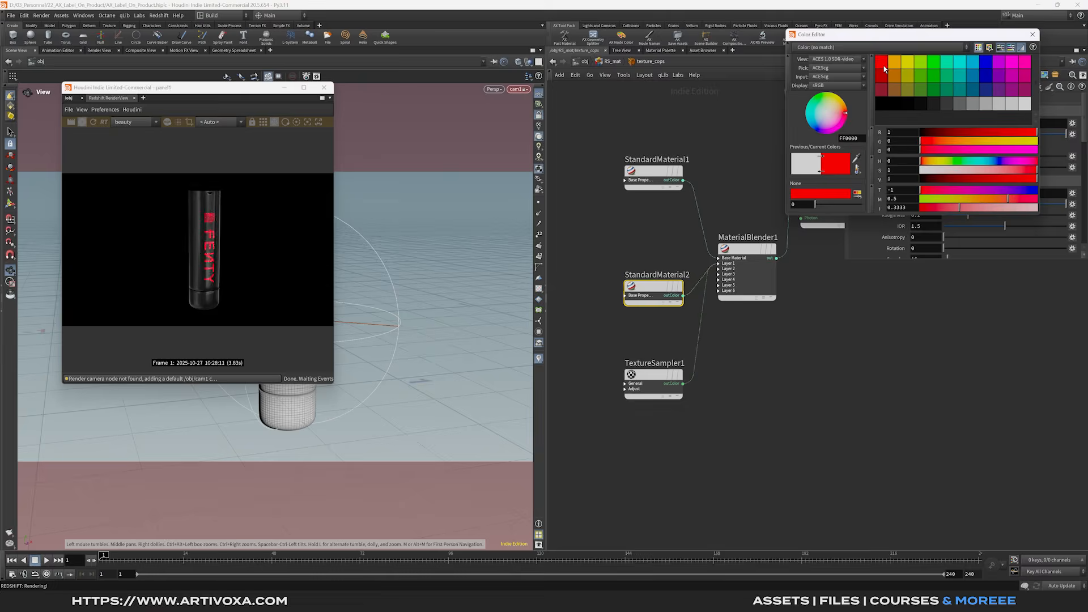
{"action": "left_click", "coordinate": [1032, 34]}
- Inspect the parameters of both Standard Materials
{"action": "left_click", "coordinate": [653, 171]}
{"action": "left_click", "coordinate": [653, 287]}
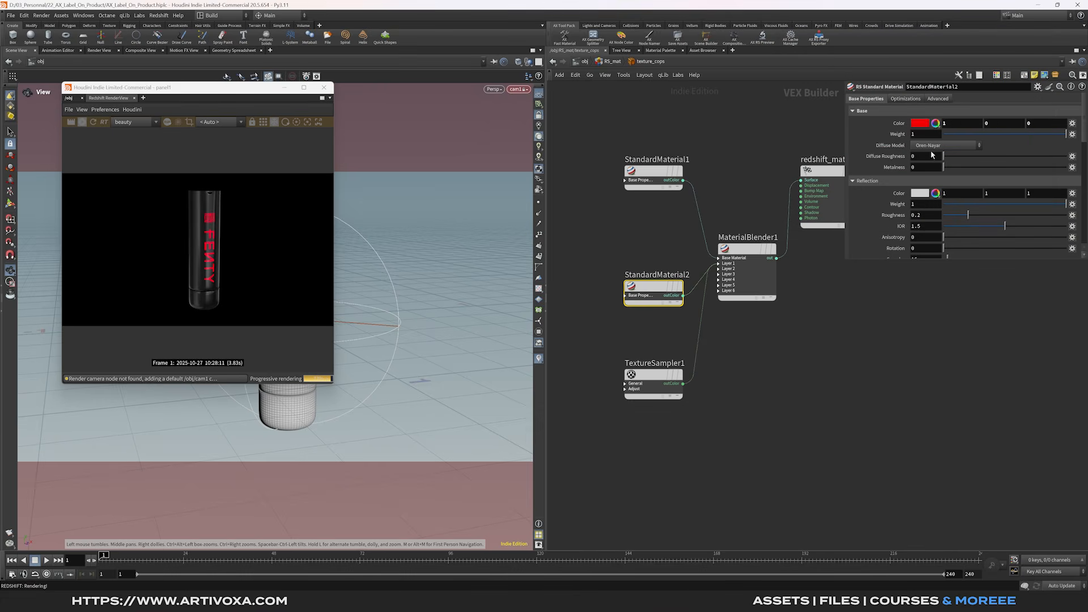
{"action": "left_click_drag", "start_coordinate": [872, 264], "coordinate": [871, 416]}
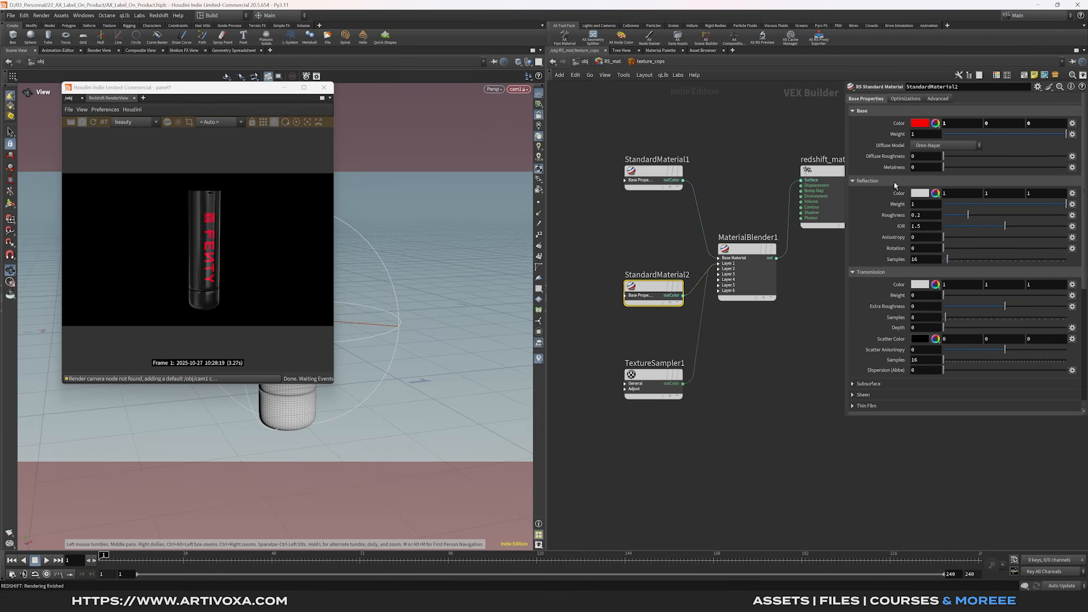
- Set the second Standard Material's metalness to 1 and refresh the Redshift render
{"action": "left_click_drag", "start_coordinate": [958, 168], "coordinate": [1070, 168]}
{"action": "left_click", "coordinate": [82, 122]}
{"action": "left_click_drag", "start_coordinate": [145, 88], "coordinate": [142, 77]}
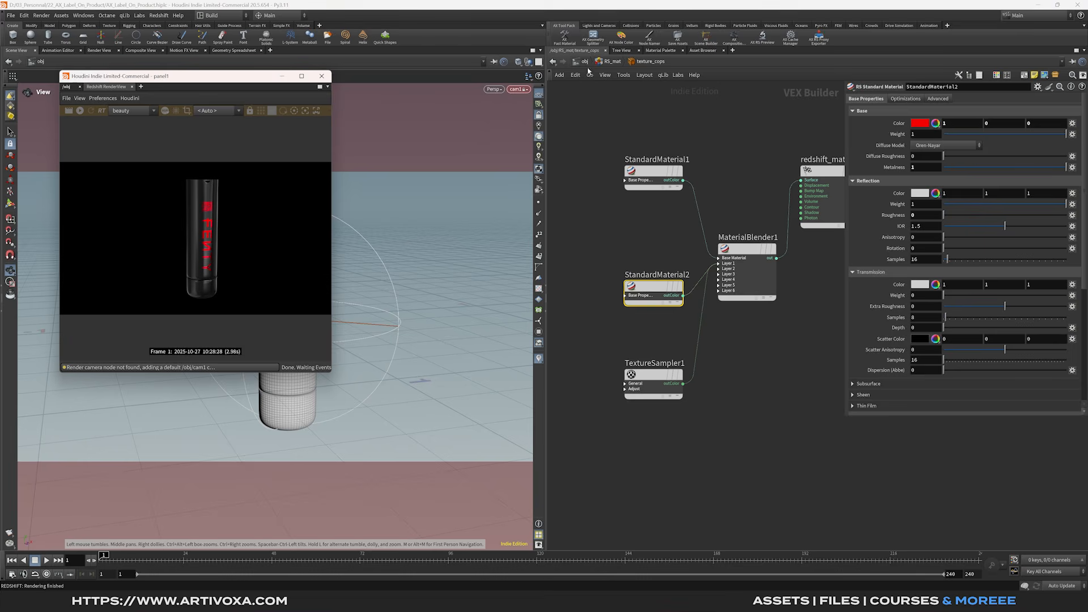
- Enter the LABEL Copernicus network and set transform2d1's vertical translate to 0.211, then re-render
{"action": "left_click", "coordinate": [585, 61]}
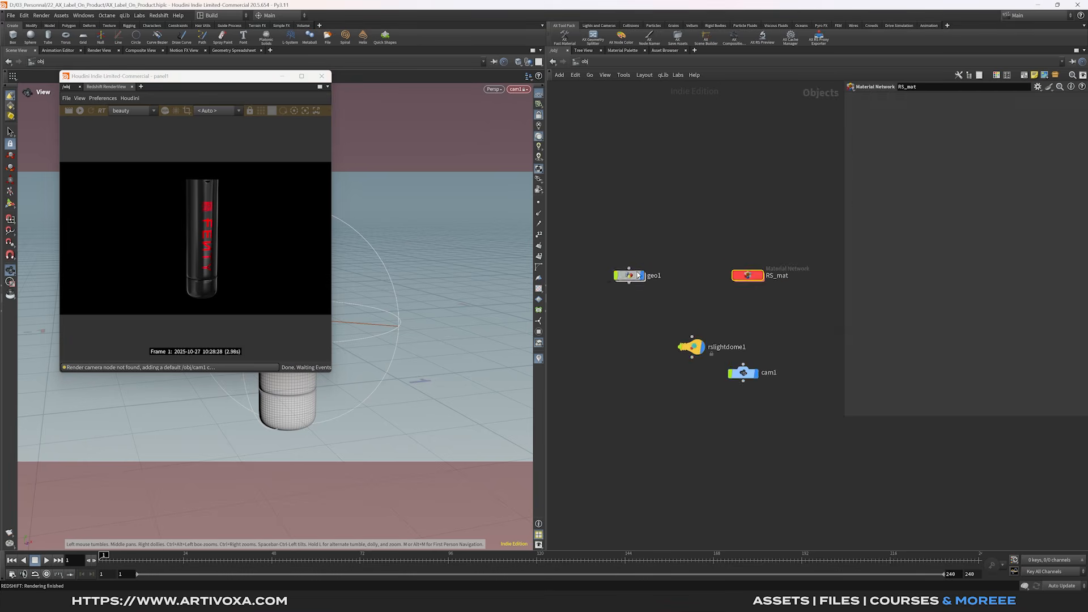
{"action": "double_click", "coordinate": [628, 276]}
{"action": "double_click", "coordinate": [658, 339]}
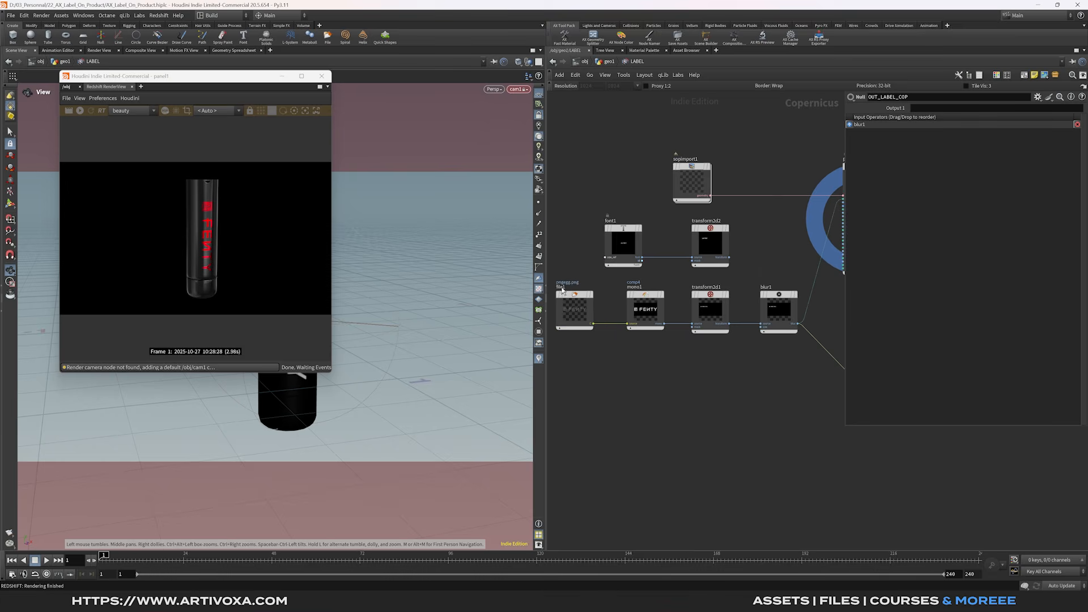
{"action": "left_click", "coordinate": [675, 311]}
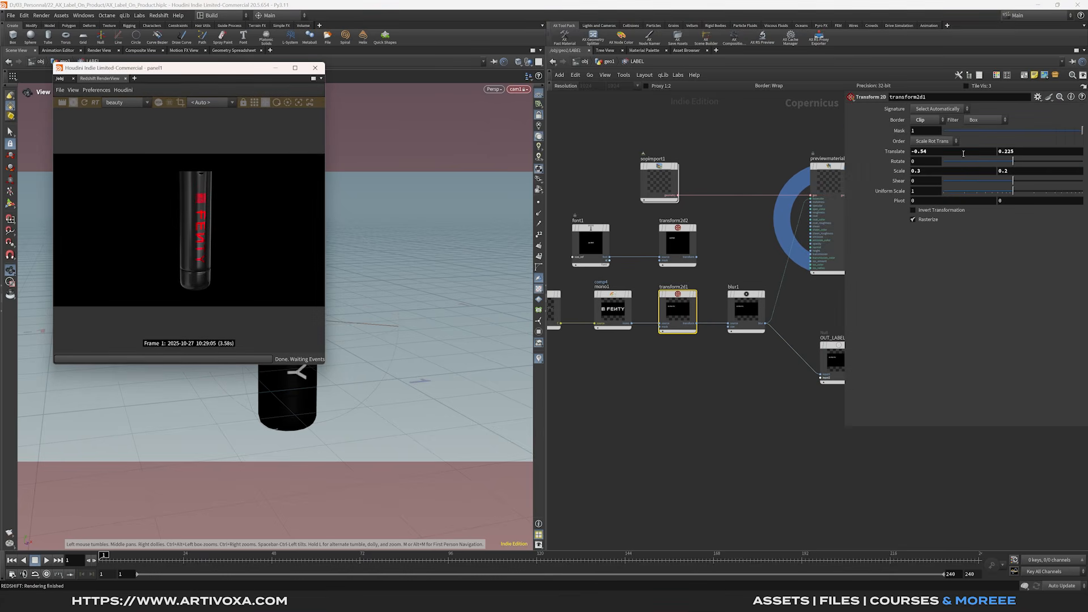
{"action": "middle_click_drag", "start_coordinate": [1036, 154], "coordinate": [966, 185]}
{"action": "left_click", "coordinate": [85, 103]}
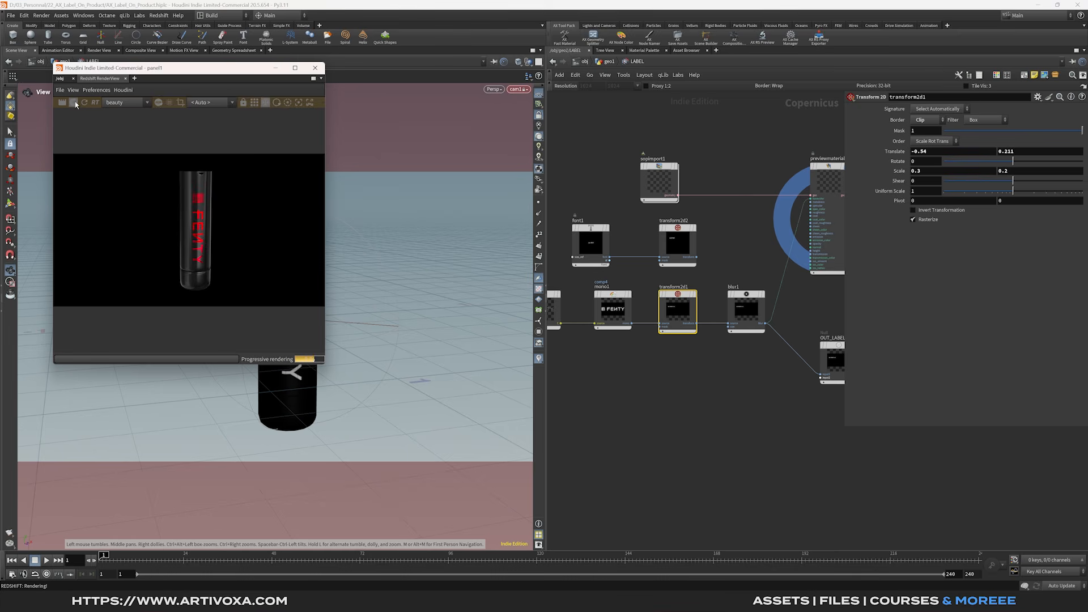
- Examine the label network's nodes and the blur1 node's settings
{"action": "left_click_drag", "start_coordinate": [208, 71], "coordinate": [196, 72]}
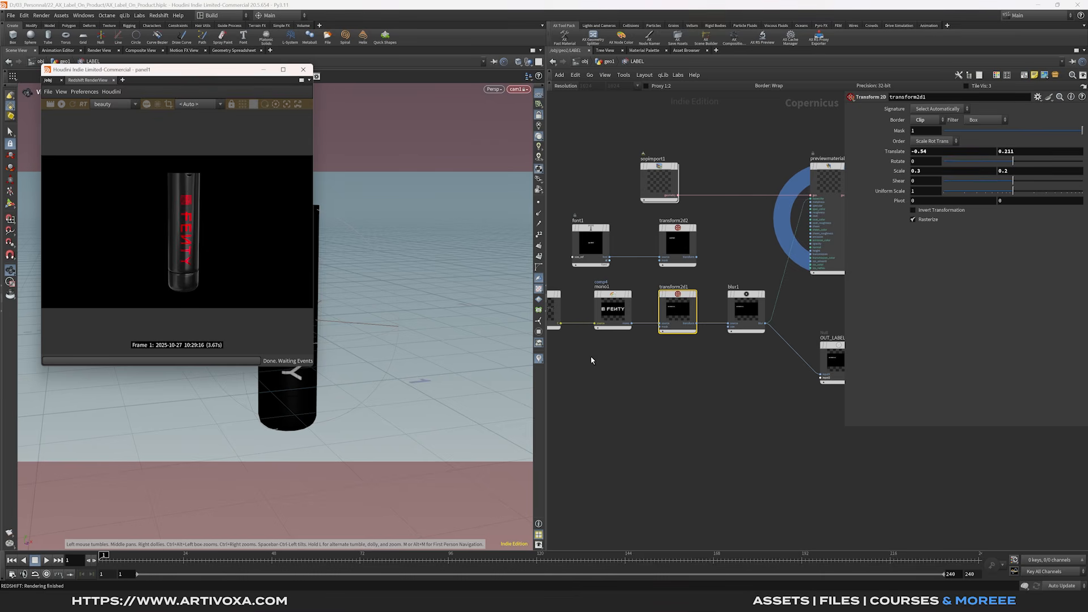
{"action": "middle_click_drag", "start_coordinate": [591, 360], "coordinate": [648, 360]}
{"action": "middle_click_drag", "start_coordinate": [717, 362], "coordinate": [659, 377]}
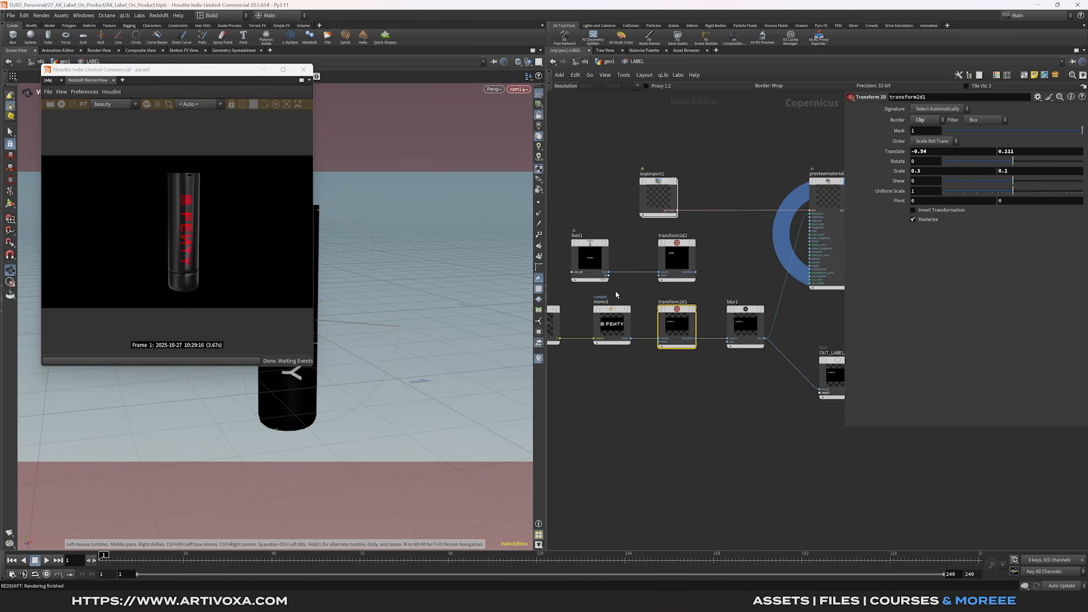
{"action": "middle_click_drag", "start_coordinate": [613, 290], "coordinate": [638, 281]}
{"action": "middle_click_drag", "start_coordinate": [709, 374], "coordinate": [671, 372]}
{"action": "left_click_drag", "start_coordinate": [722, 369], "coordinate": [741, 294]}
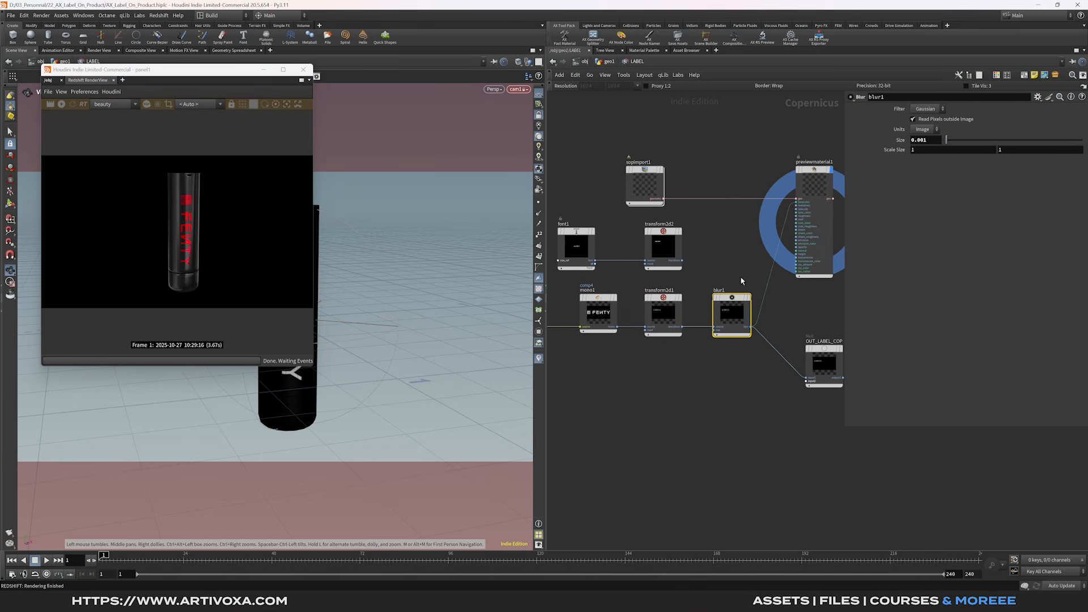
{"action": "middle_click_drag", "start_coordinate": [754, 387], "coordinate": [721, 384]}
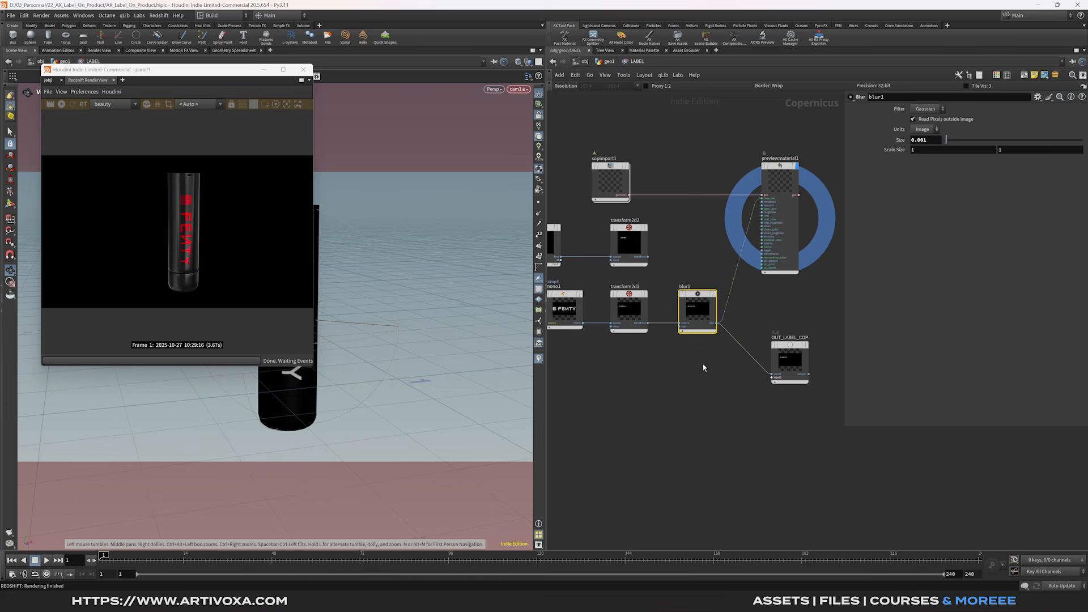
- Return to the RS_mat material network and reposition the TextureSampler1 node
{"action": "left_click", "coordinate": [609, 62]}
{"action": "left_click", "coordinate": [584, 61]}
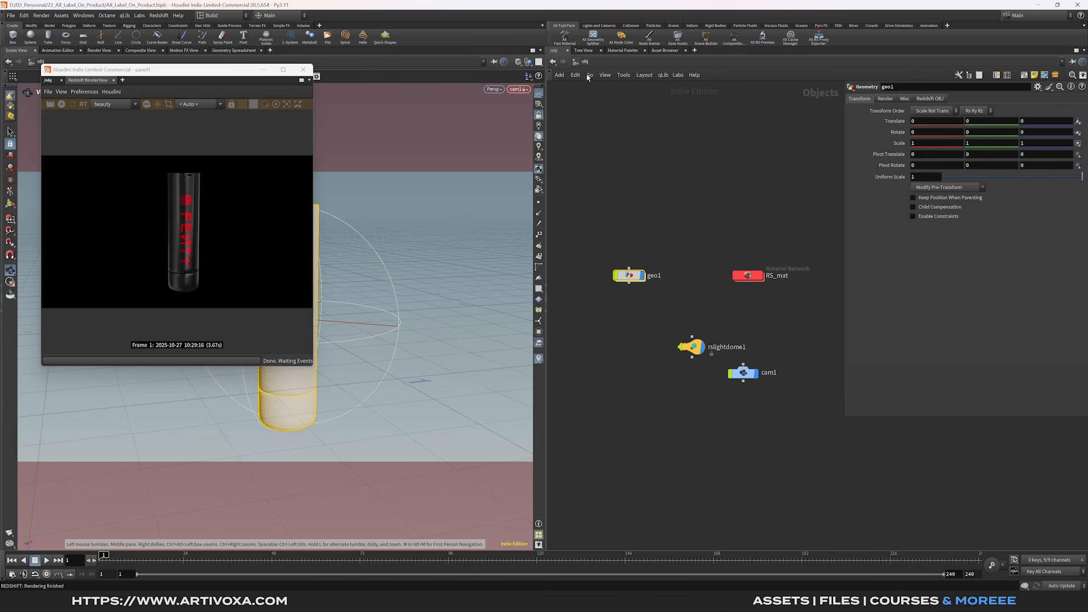
{"action": "double_click", "coordinate": [747, 276]}
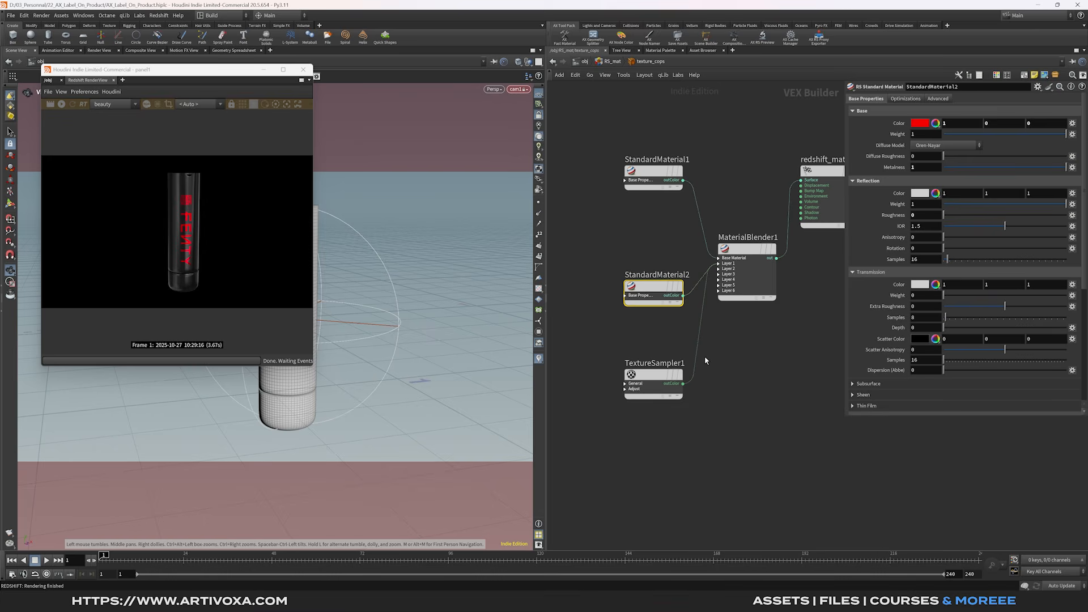
{"action": "left_click_drag", "start_coordinate": [671, 374], "coordinate": [676, 385]}
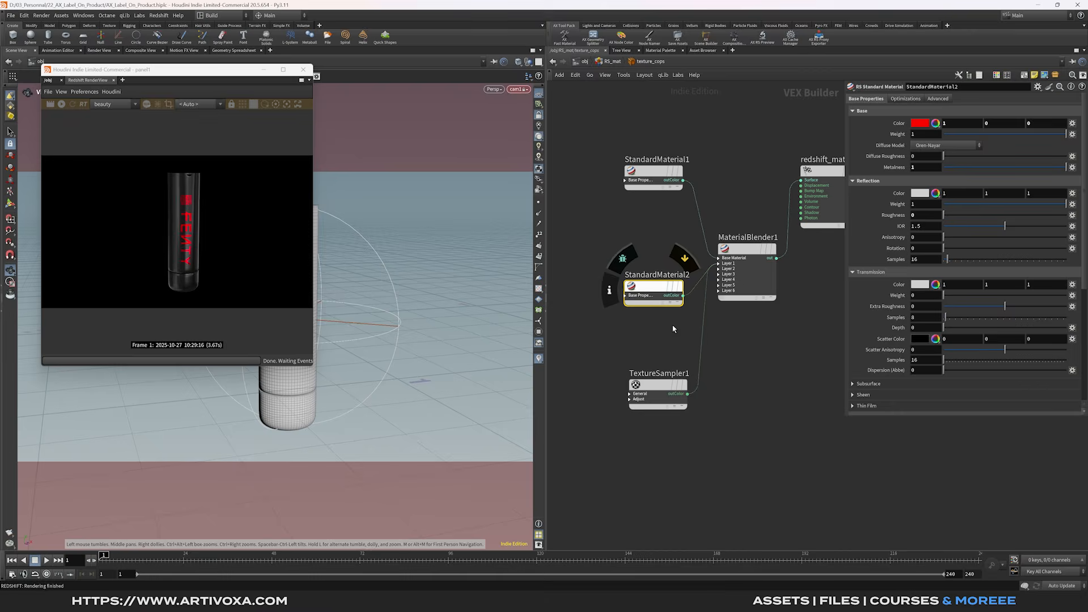